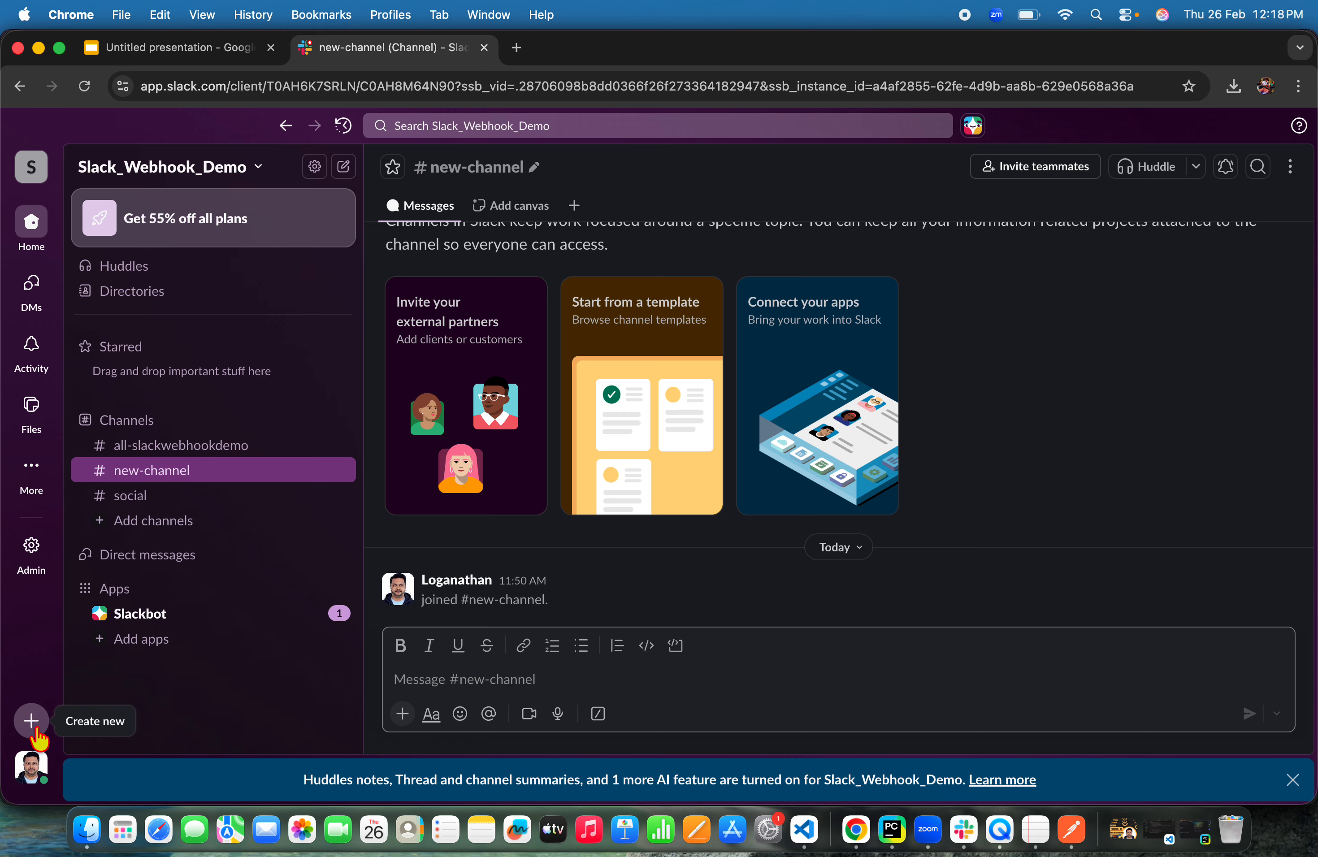
Start creating a new channel and name it automation-report
{"action": "left_click", "coordinate": [35, 732]}
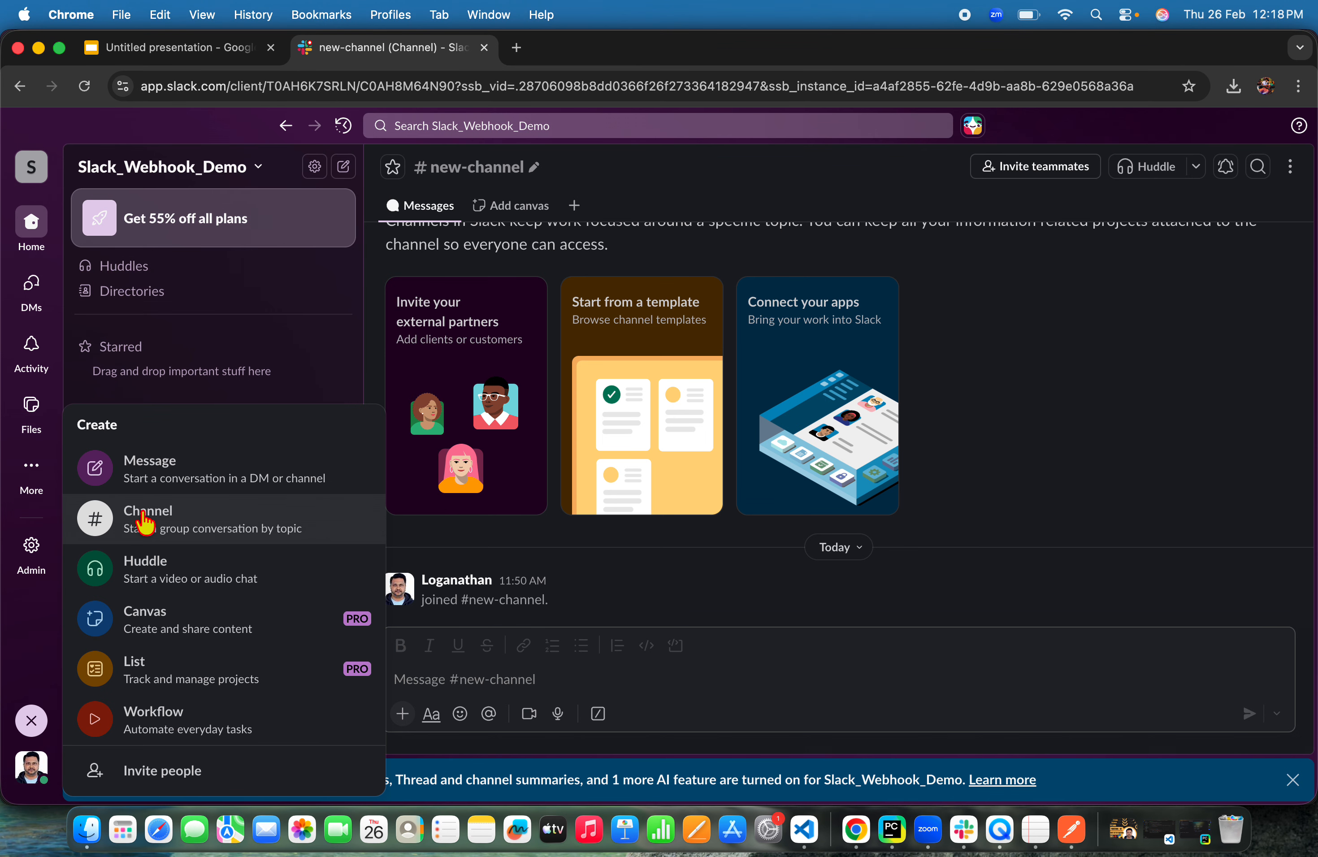
{"action": "left_click", "coordinate": [156, 529]}
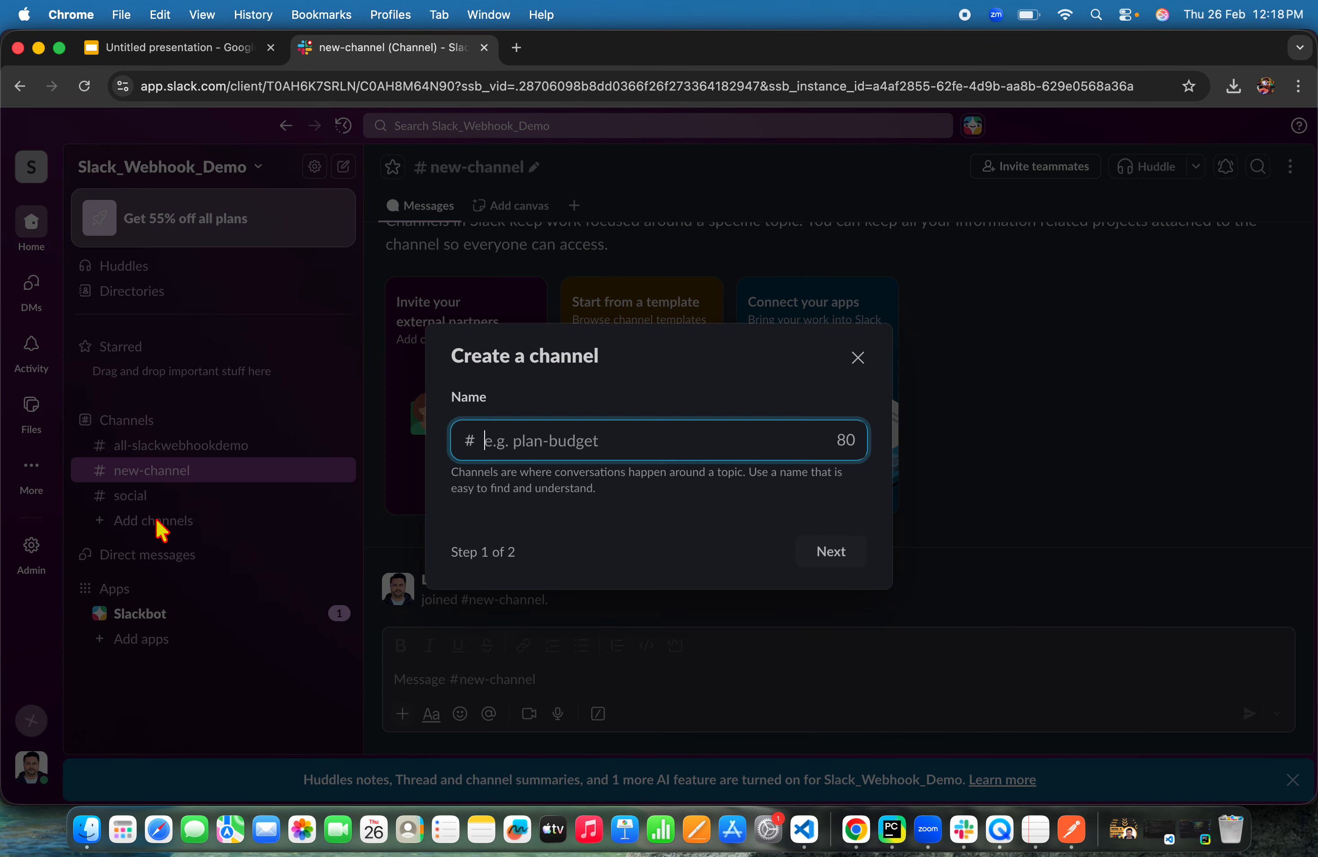
{"action": "left_click", "coordinate": [527, 452]}
{"action": "type", "text": "autoamtion"}
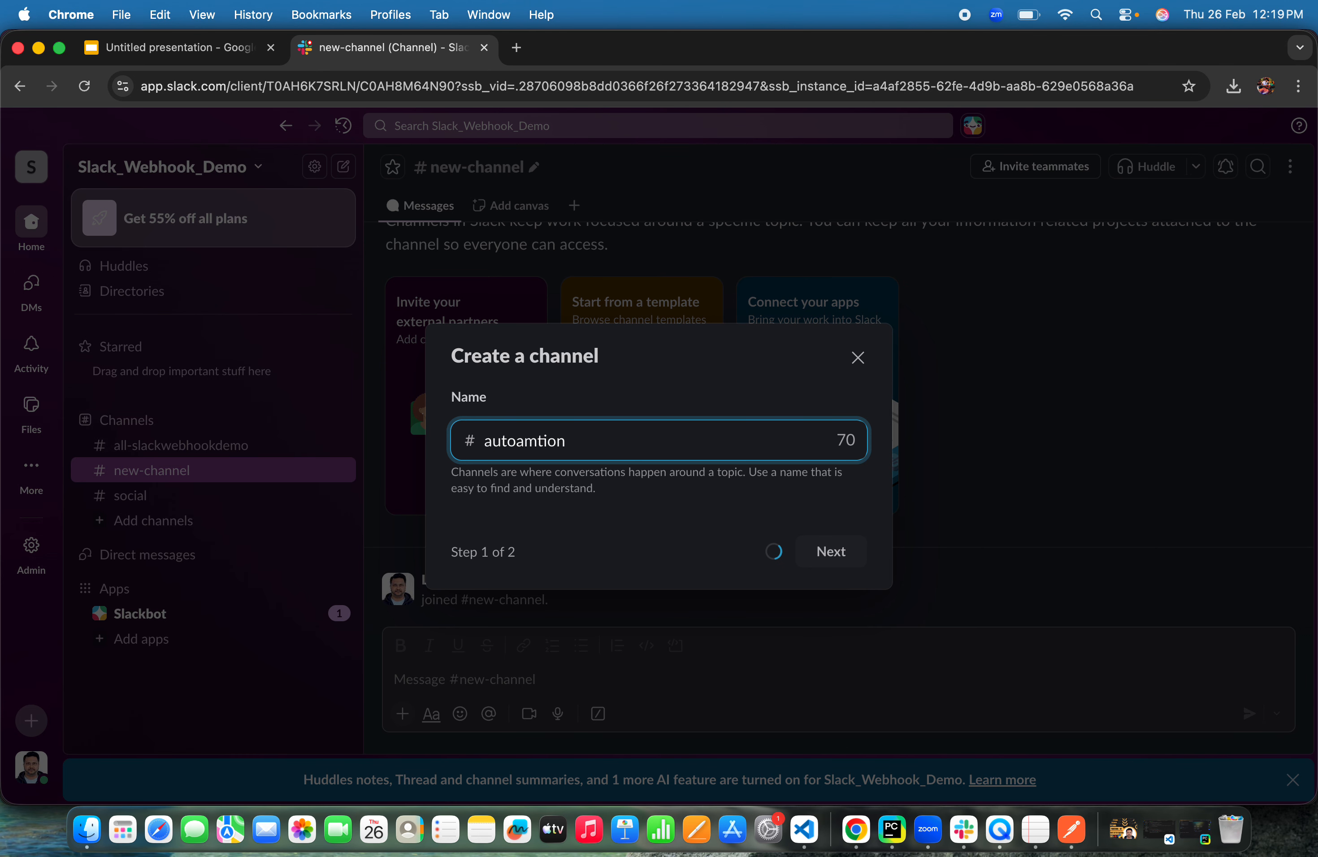
{"action": "key", "text": "BackSpace"}
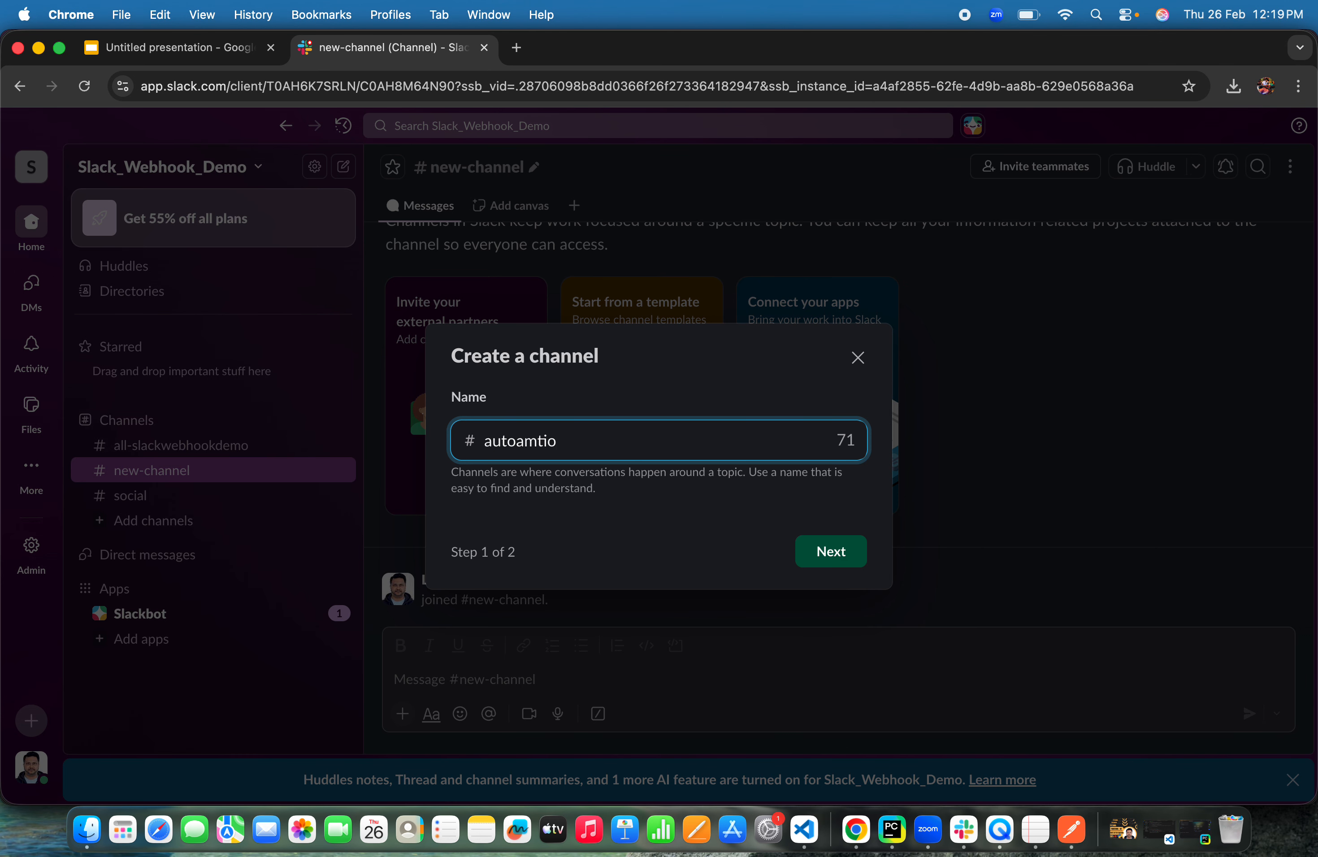
{"action": "key", "text": "BackSpace"}
{"action": "key", "text": "BackSpace"}
{"action": "key", "text": "BackSpace"}
{"action": "key", "text": "BackSpace"}
{"action": "key", "text": "BackSpace"}
{"action": "type", "text": "mation"}
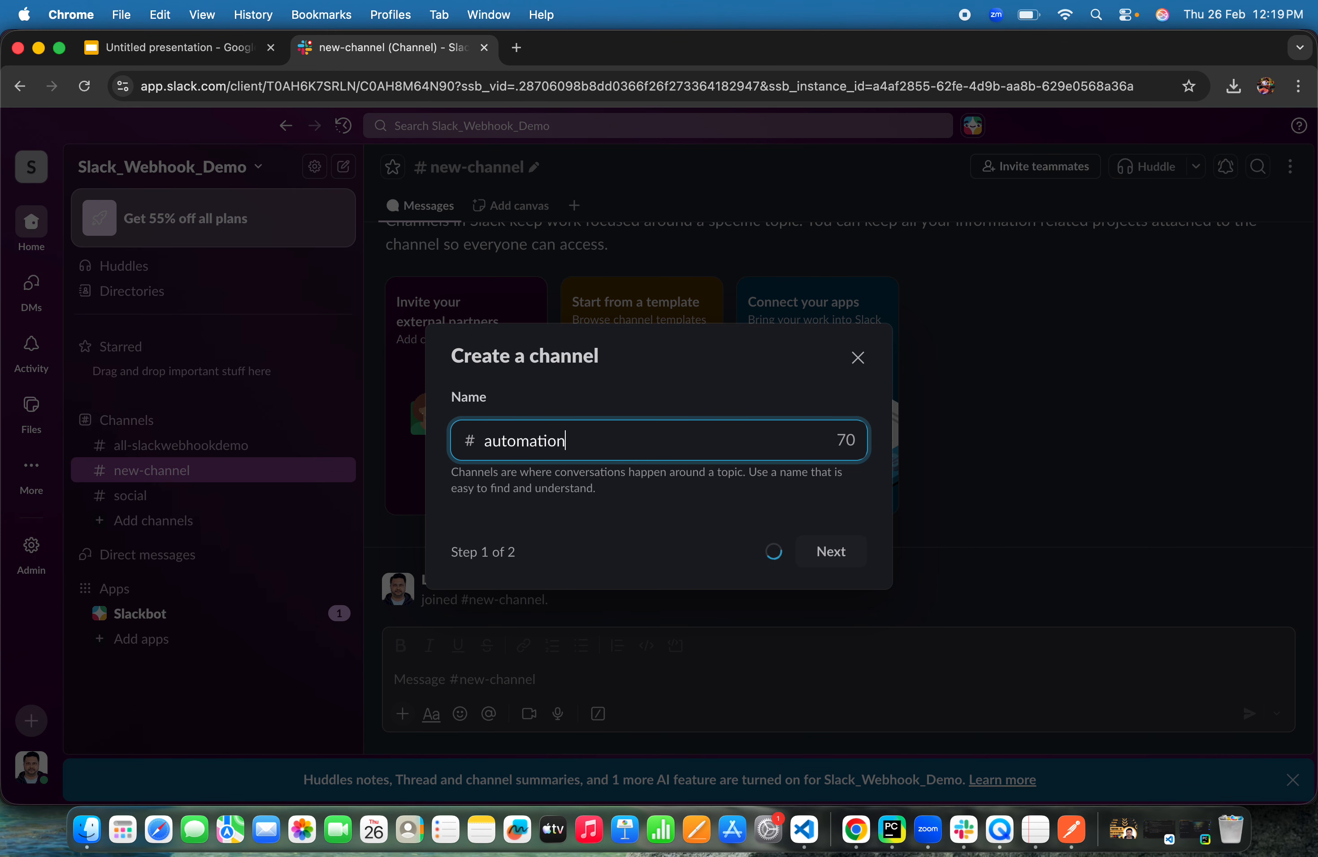
{"action": "type", "text": "-repo"}
{"action": "key", "text": "BackSpace"}
{"action": "type", "text": "eport"}
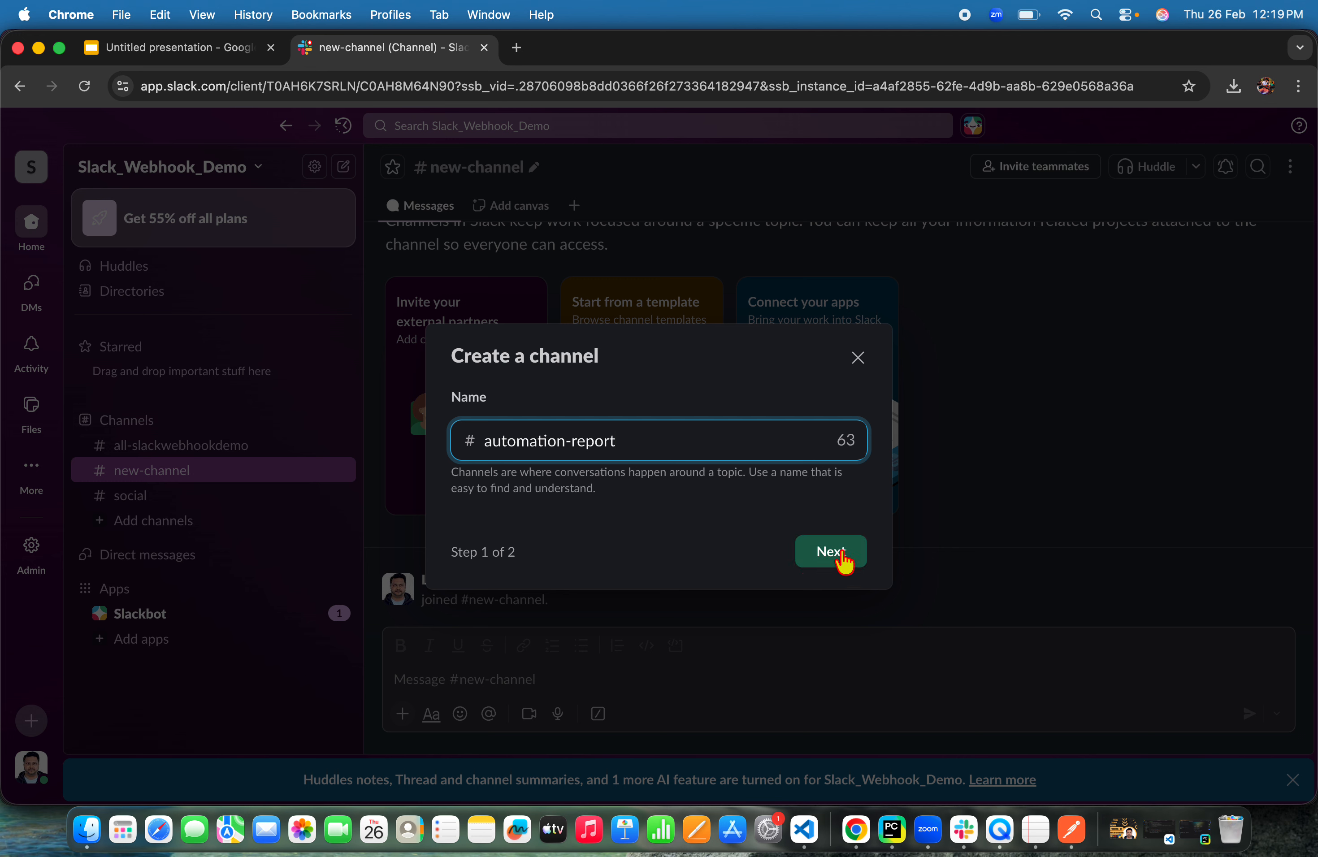
Create automation-report as a public channel and skip adding people for now
{"action": "left_click", "coordinate": [842, 553]}
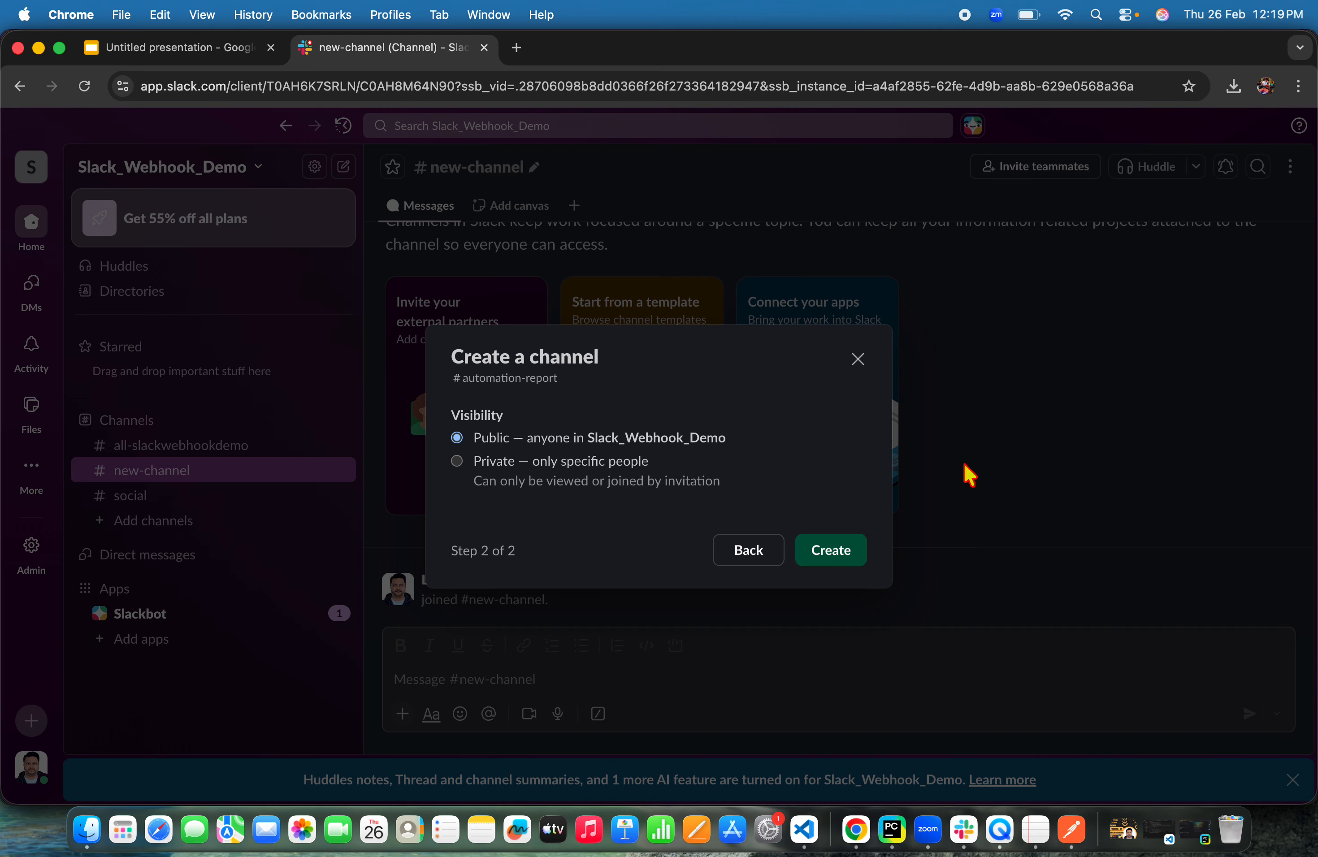
{"action": "left_click", "coordinate": [853, 561]}
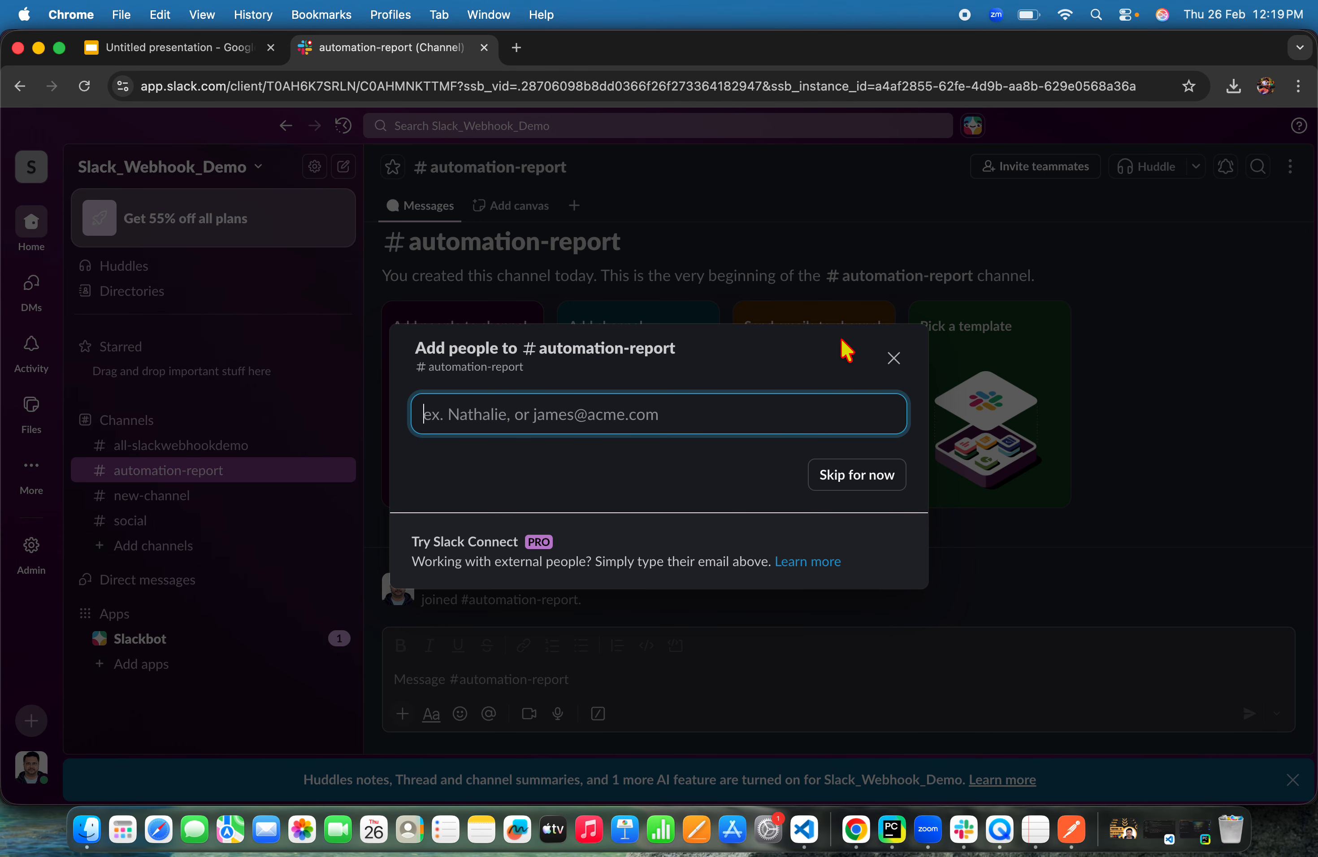
{"action": "left_click", "coordinate": [894, 359]}
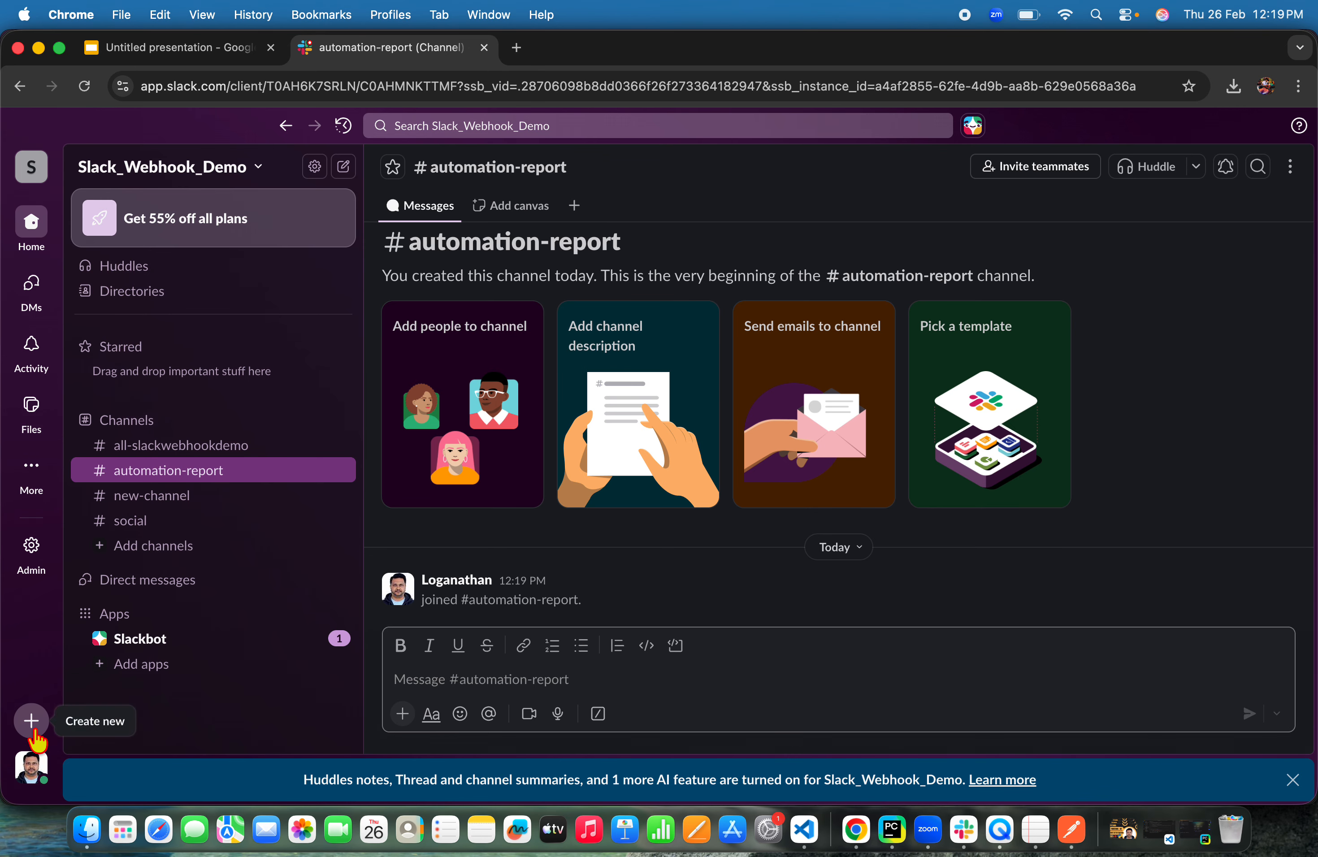
{"action": "left_click", "coordinate": [33, 729]}
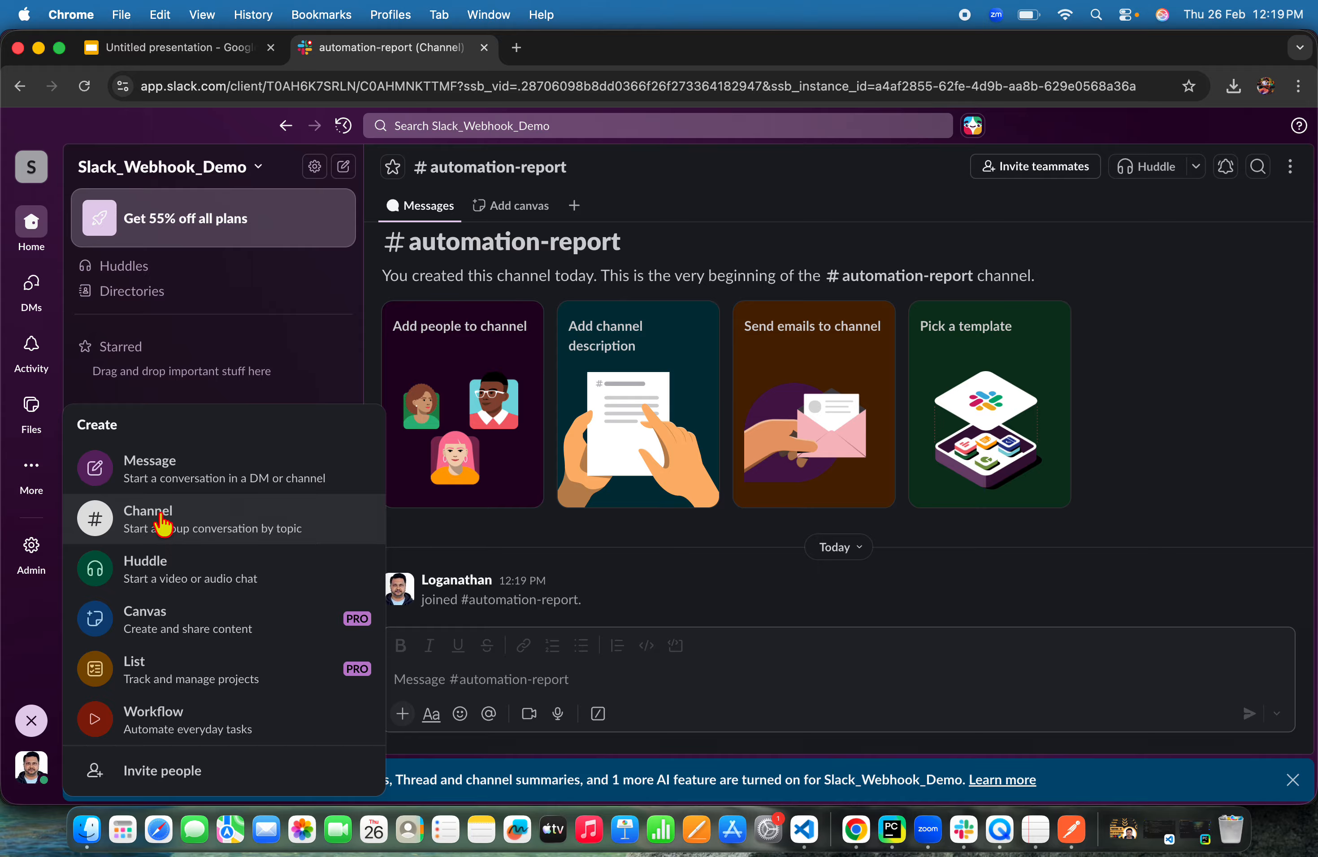
{"action": "left_click", "coordinate": [162, 521]}
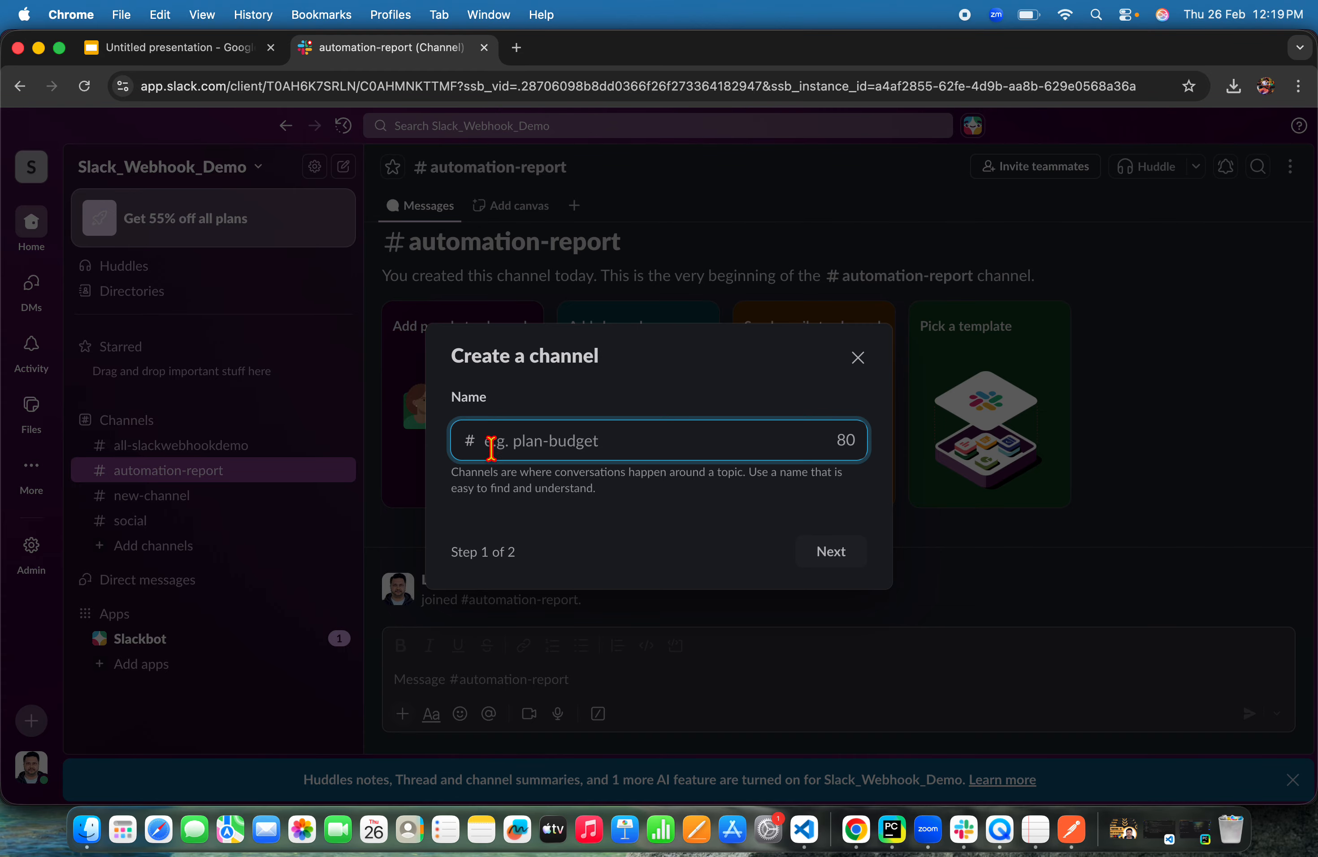
{"action": "left_click", "coordinate": [856, 360]}
Start a new workflow and set its trigger to start from a webhook
{"action": "left_click", "coordinate": [40, 723]}
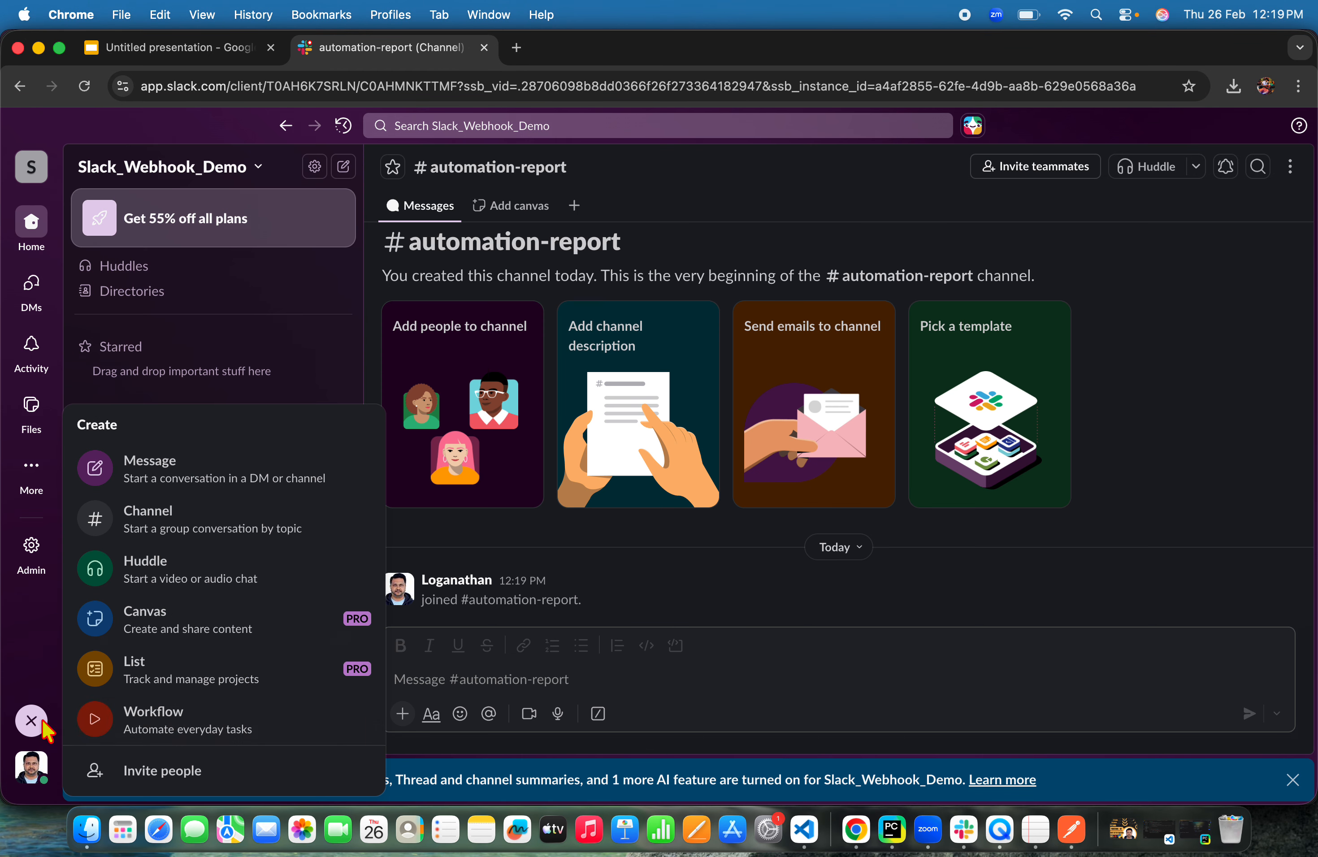
{"action": "left_click", "coordinate": [214, 723]}
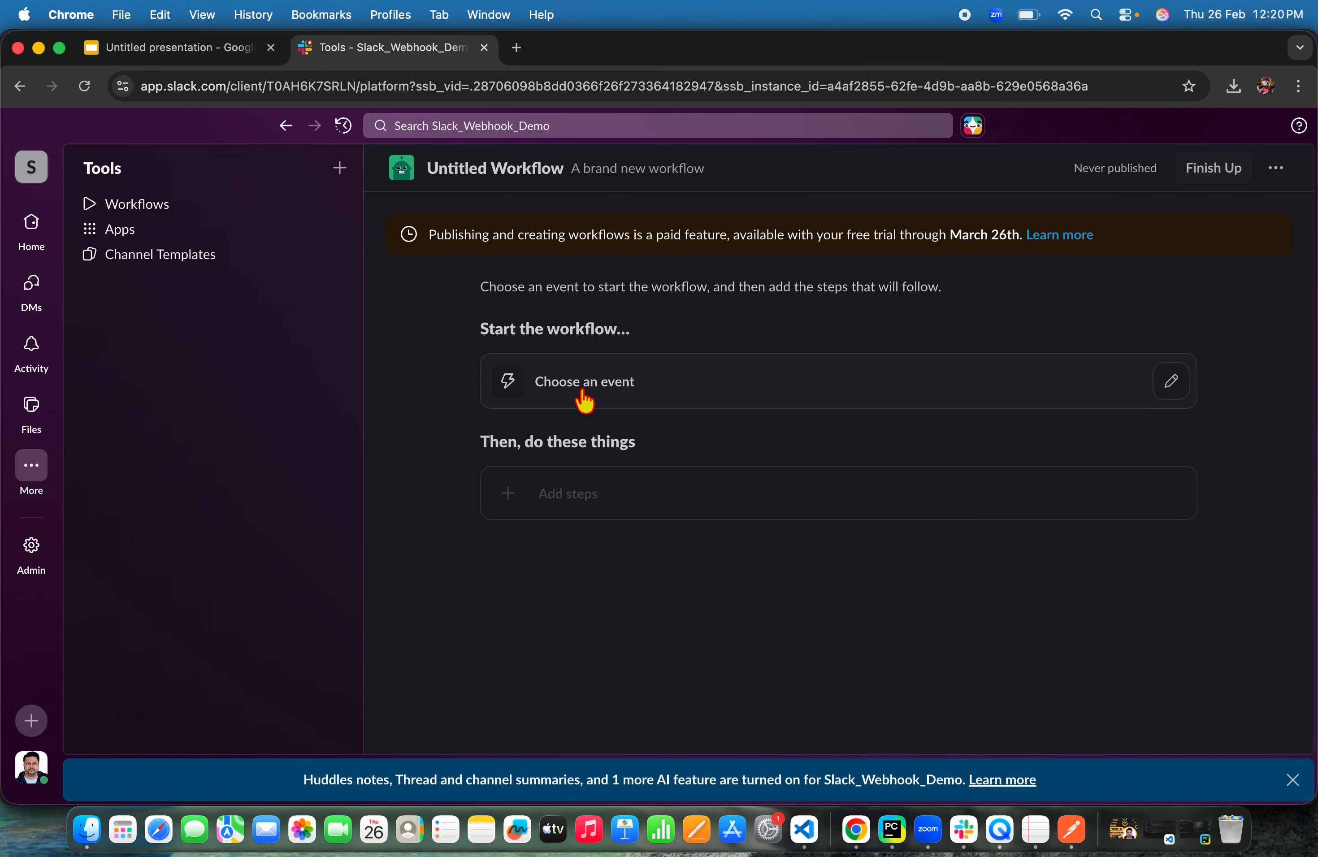
{"action": "left_click", "coordinate": [1171, 383]}
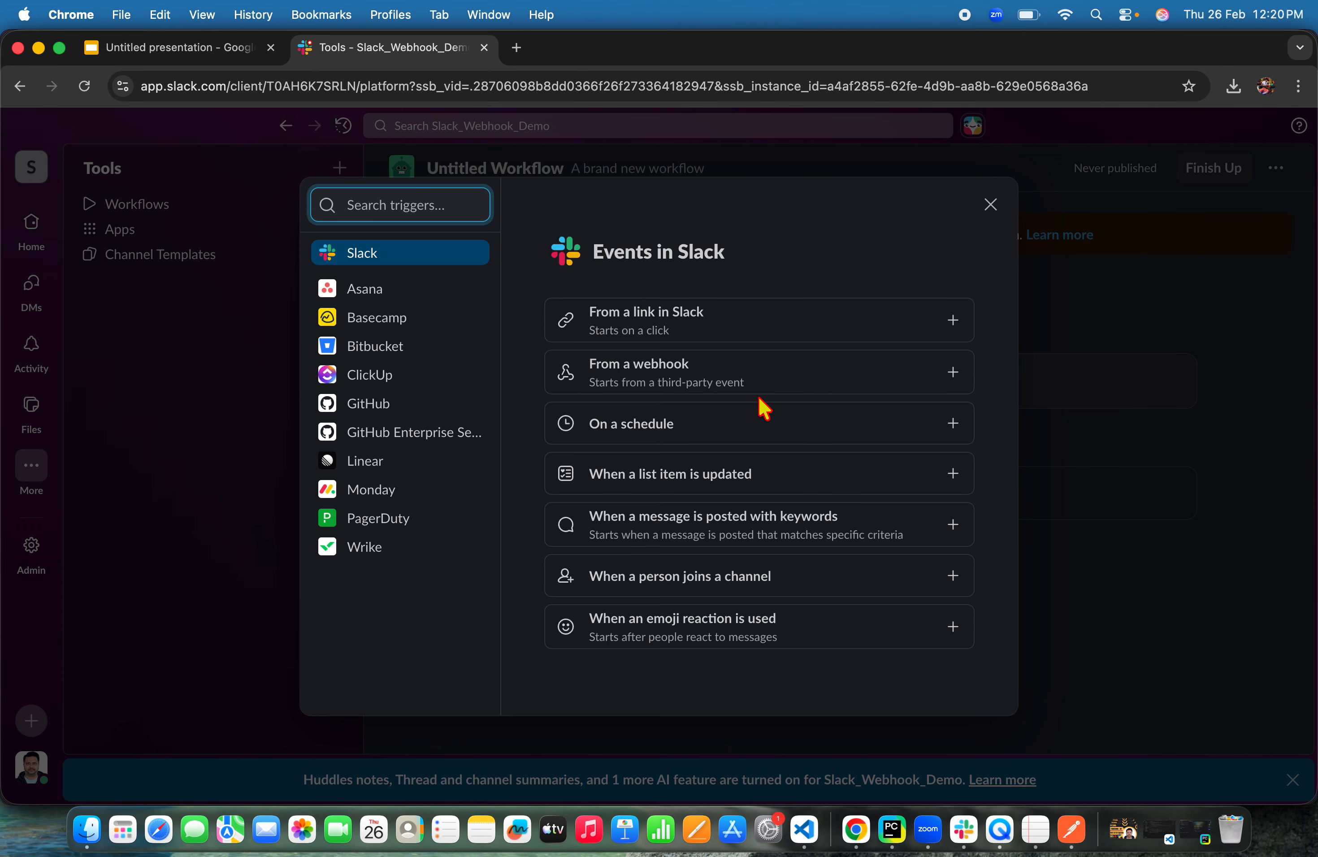
{"action": "left_click", "coordinate": [668, 370]}
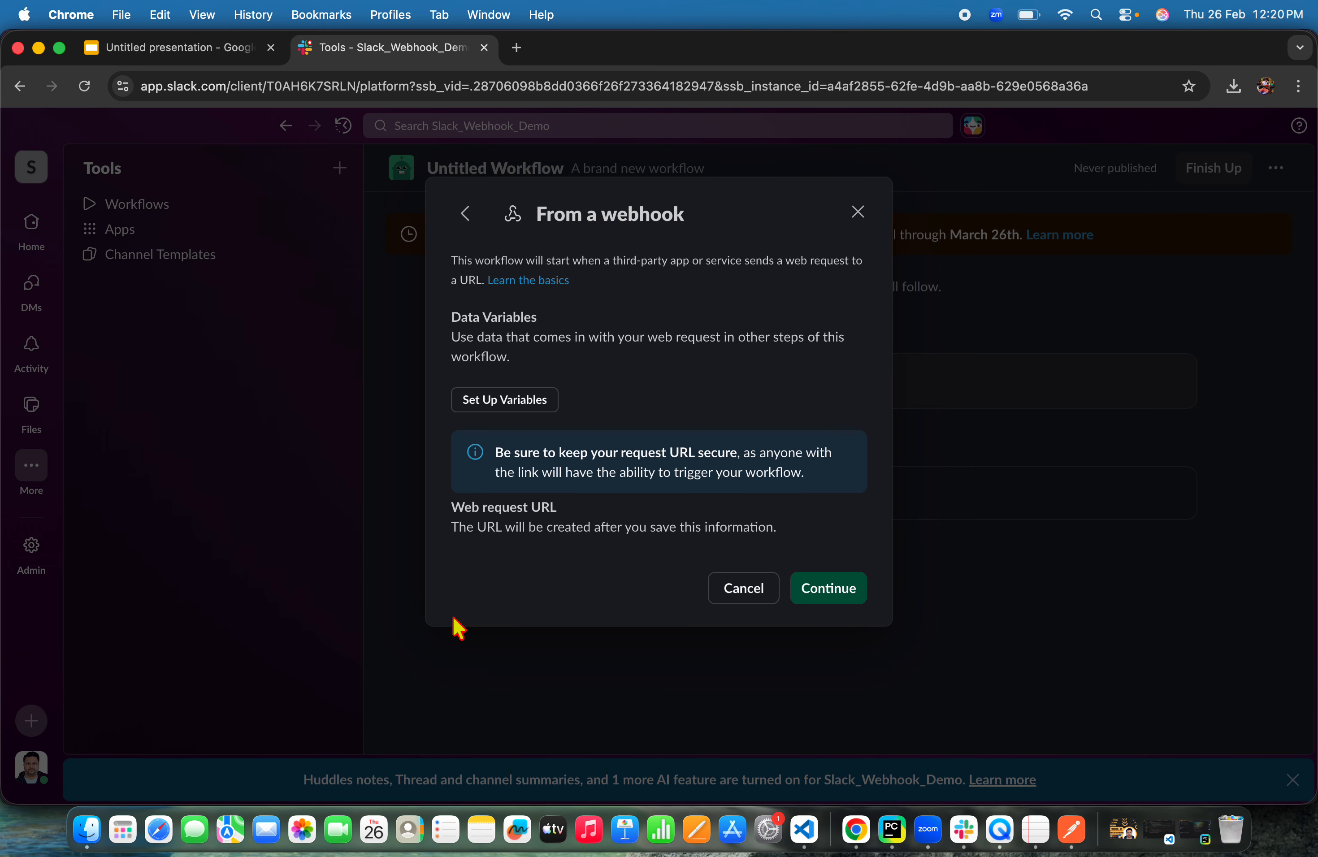
Add webhook text data variables named title, testname and status
{"action": "left_click", "coordinate": [505, 404]}
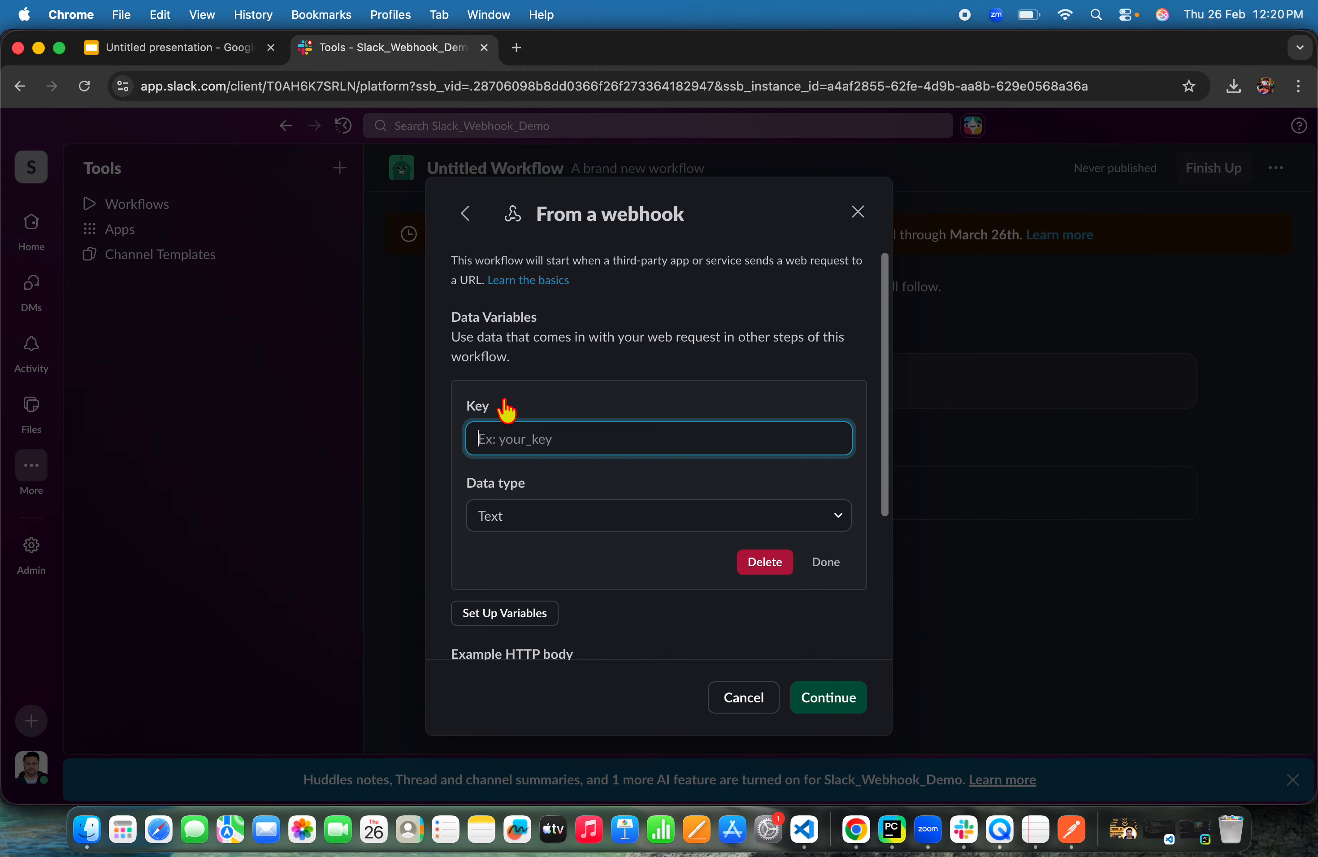
{"action": "type", "text": "tit"}
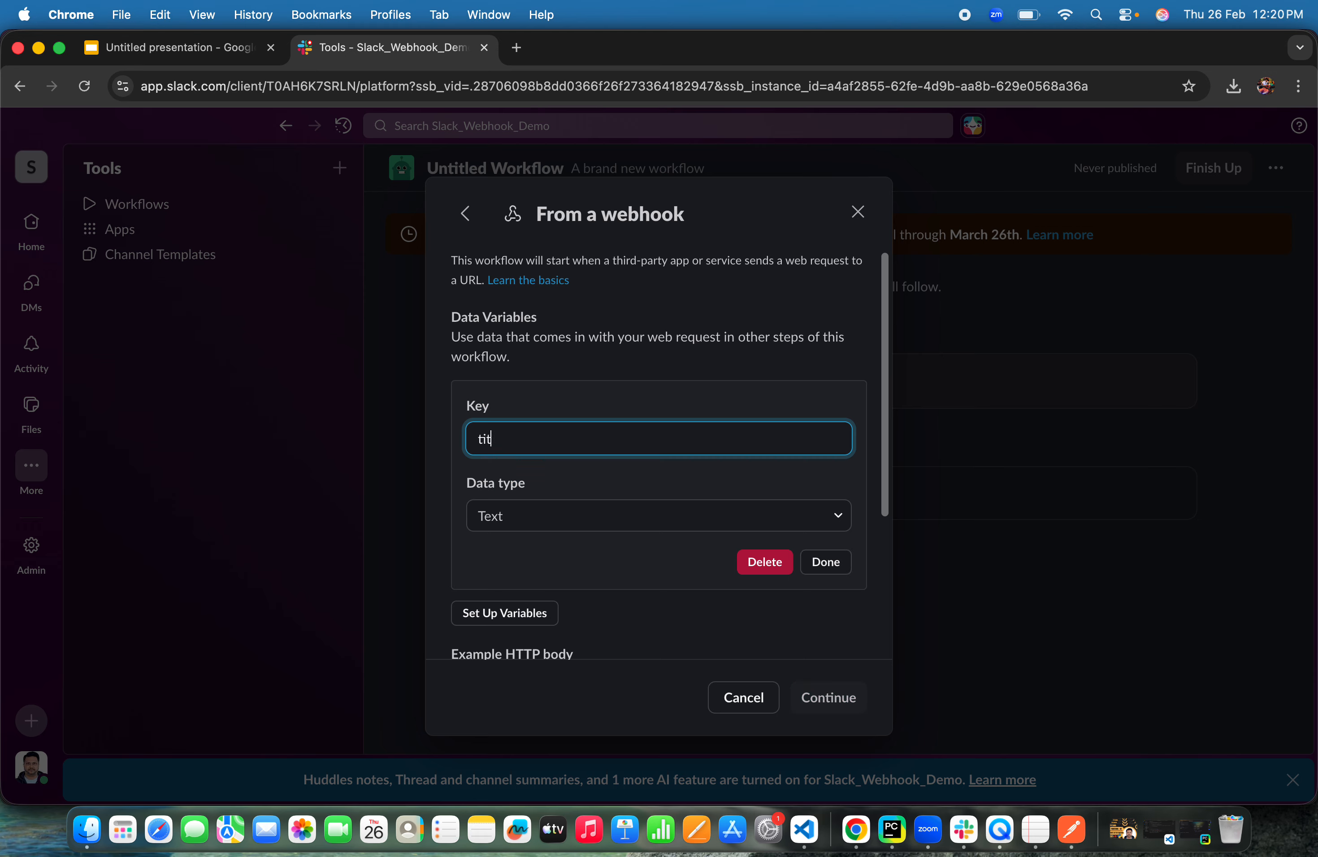
{"action": "type", "text": "le"}
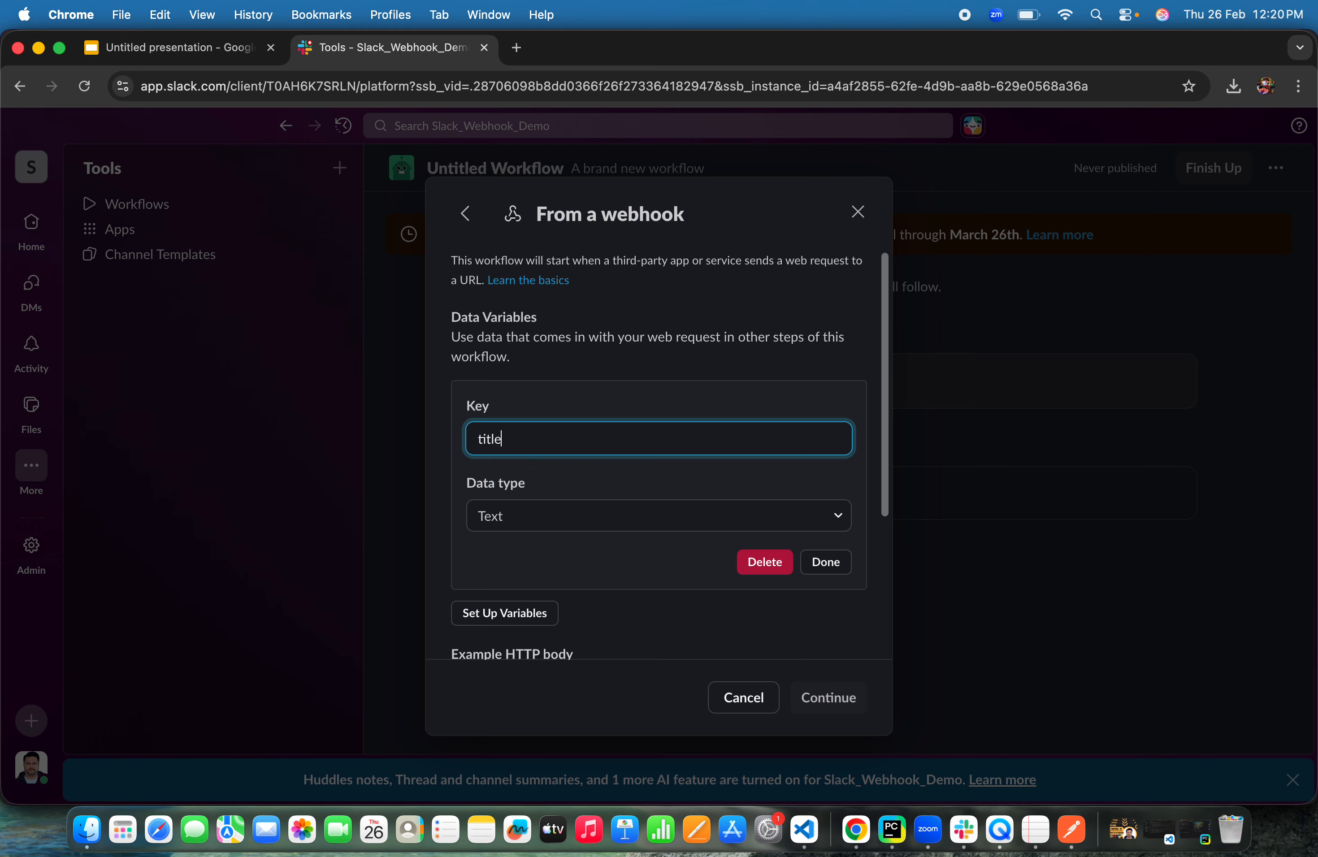
{"action": "left_click", "coordinate": [826, 562]}
{"action": "left_click", "coordinate": [535, 448]}
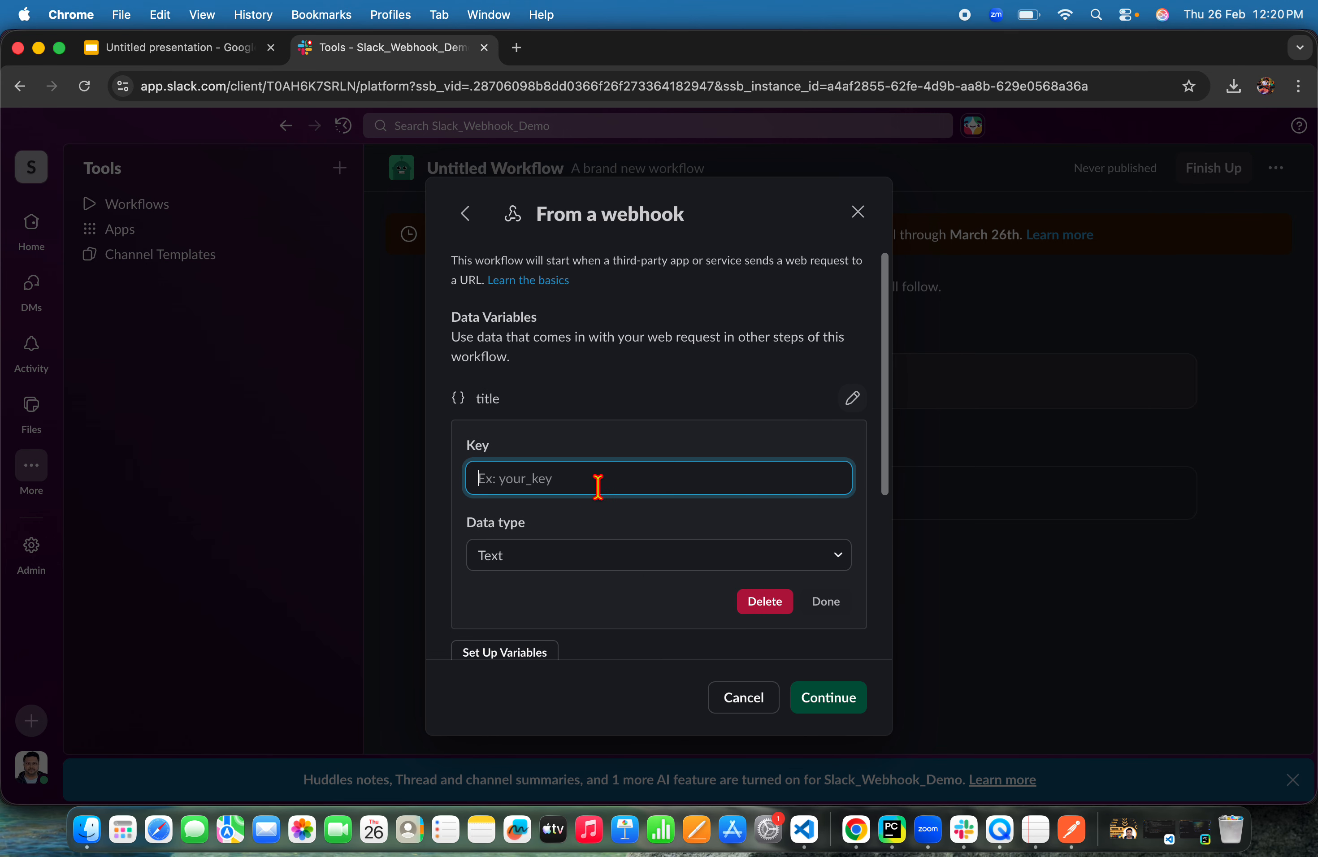
{"action": "type", "text": "testname"}
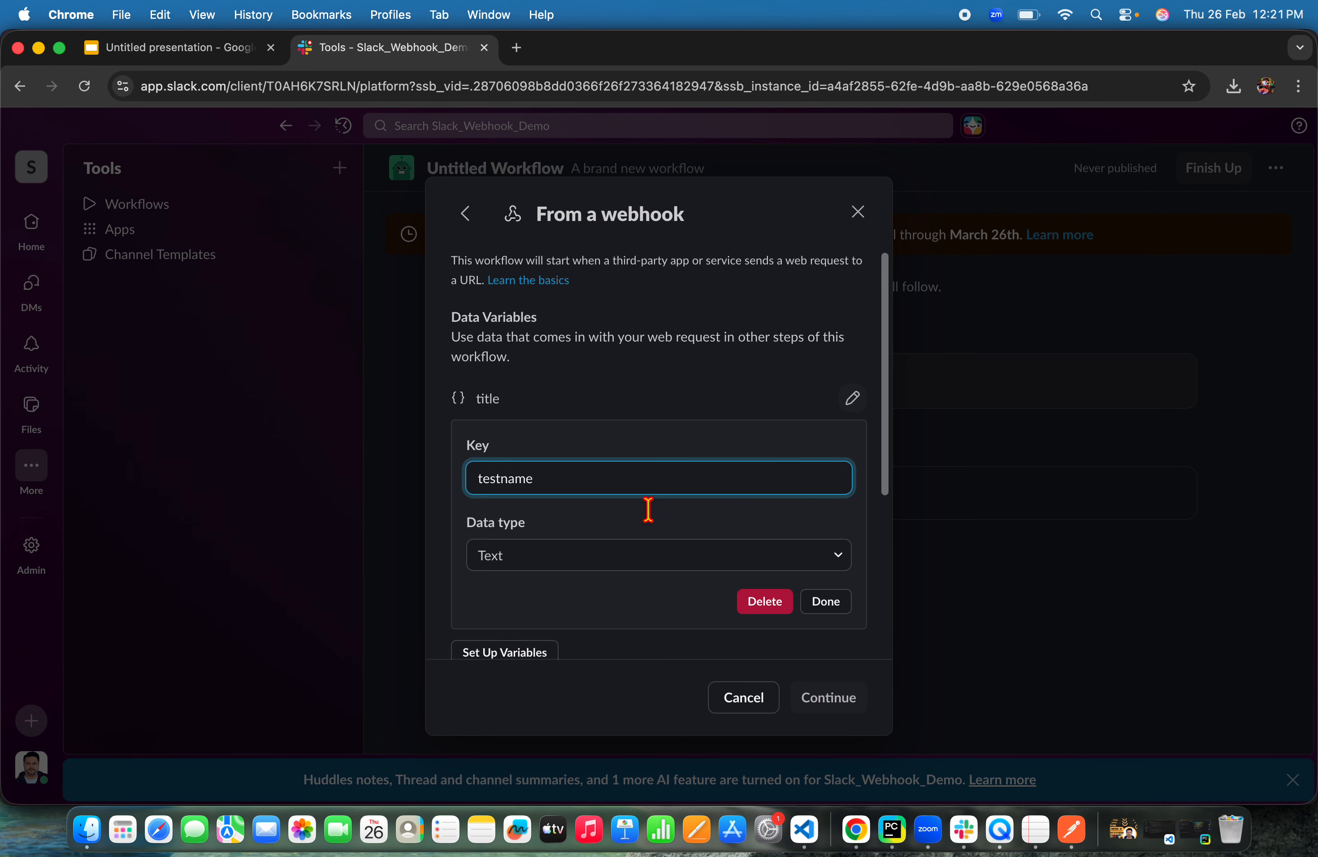
{"action": "left_click", "coordinate": [835, 602]}
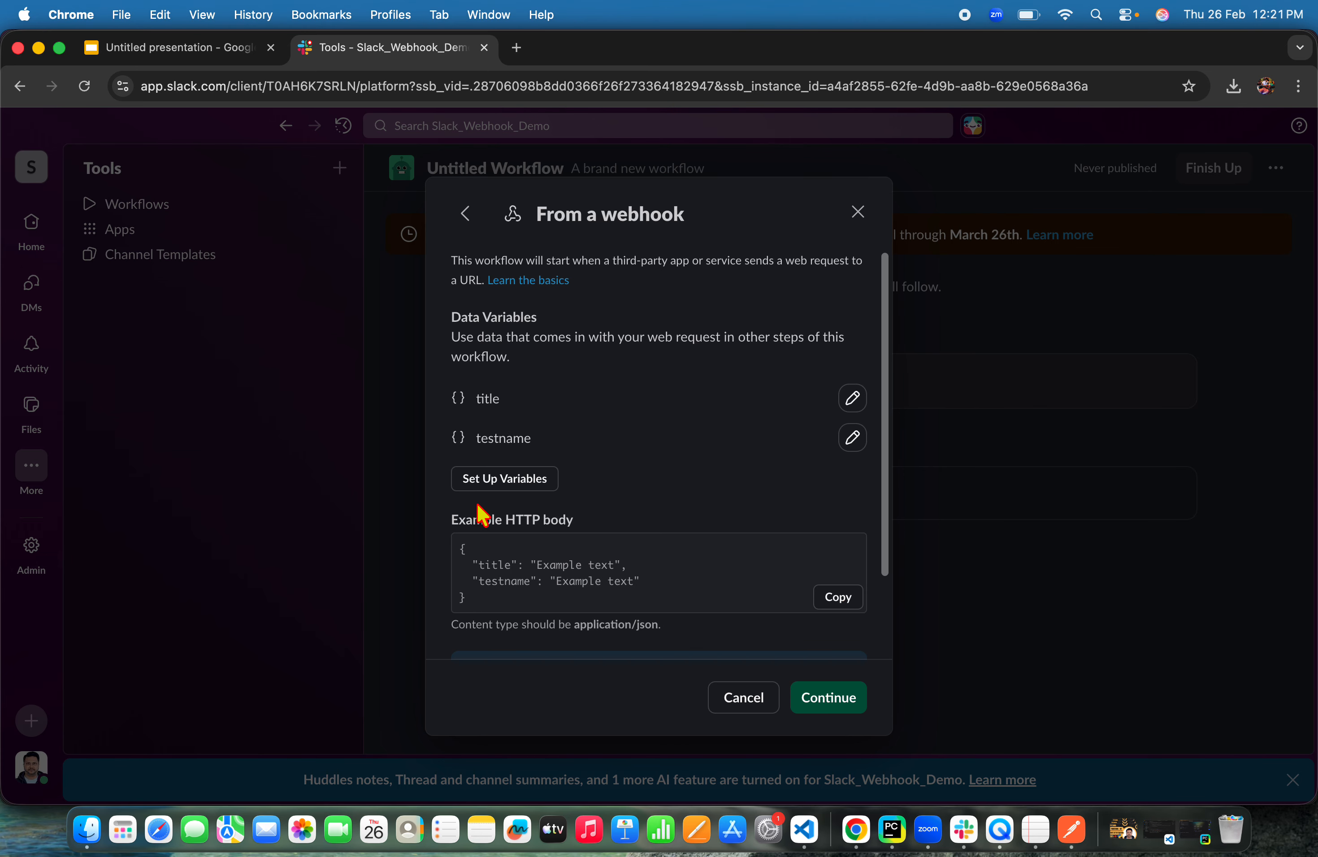
{"action": "left_click", "coordinate": [493, 478]}
{"action": "type", "text": "status"}
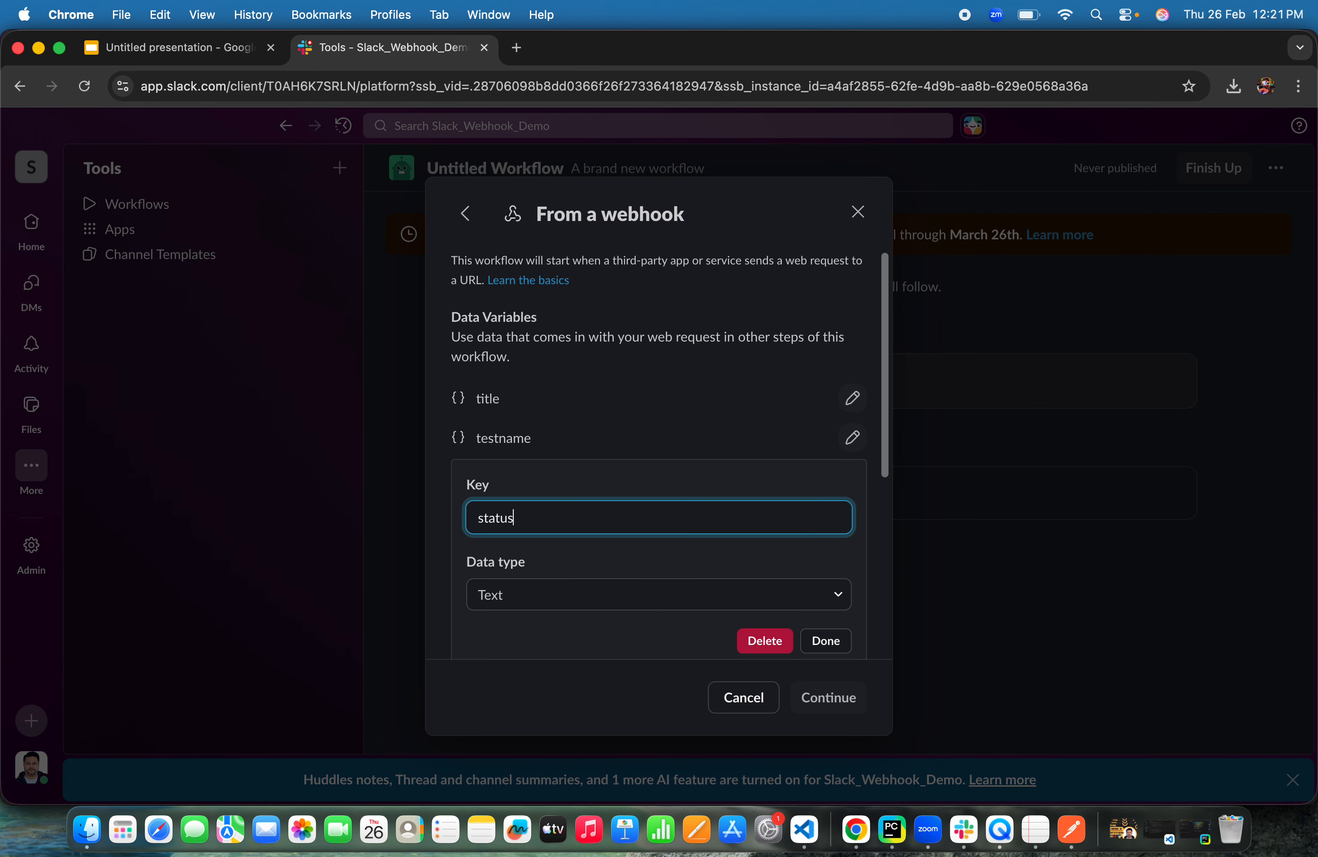
{"action": "left_click", "coordinate": [826, 641]}
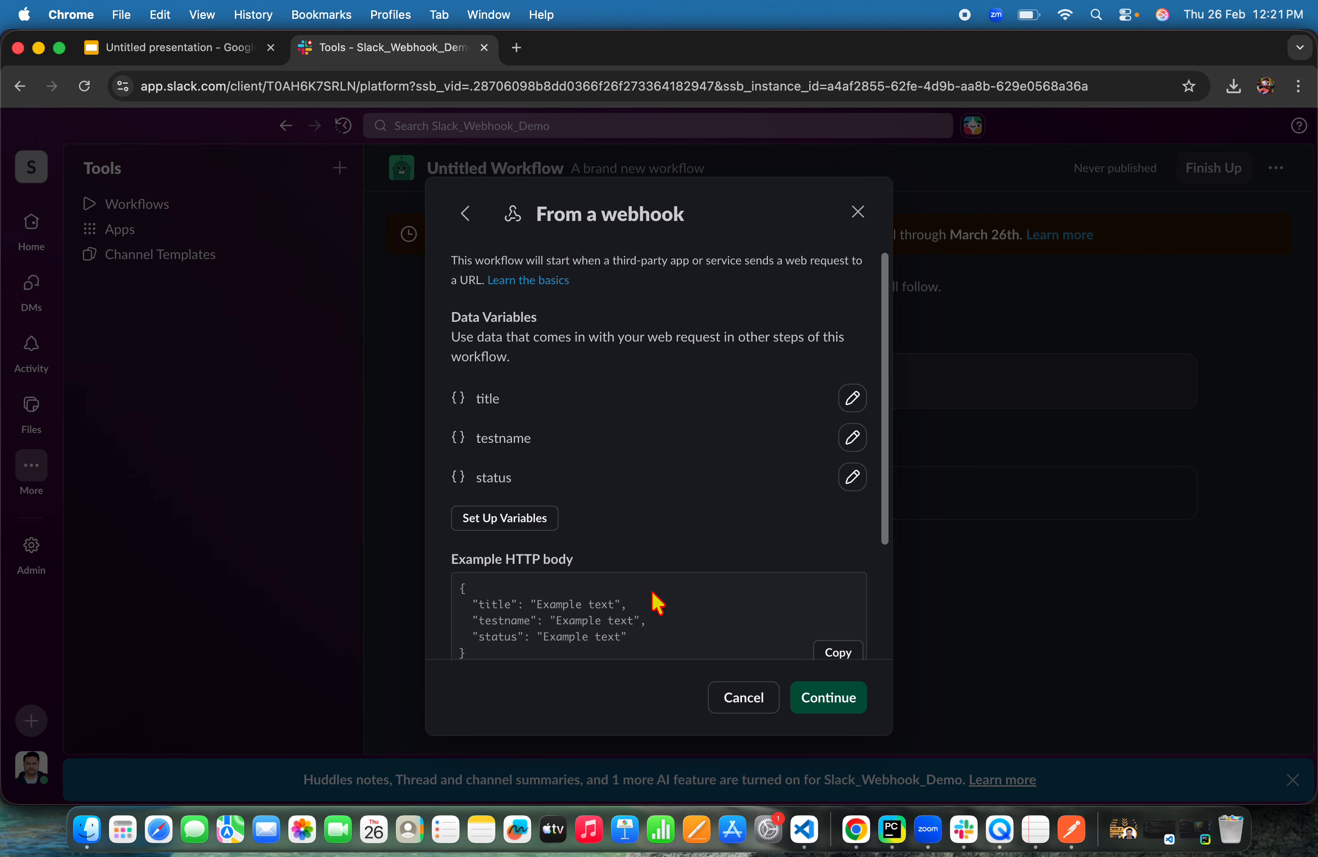
{"action": "left_click", "coordinate": [554, 523]}
{"action": "type", "text": "e"}
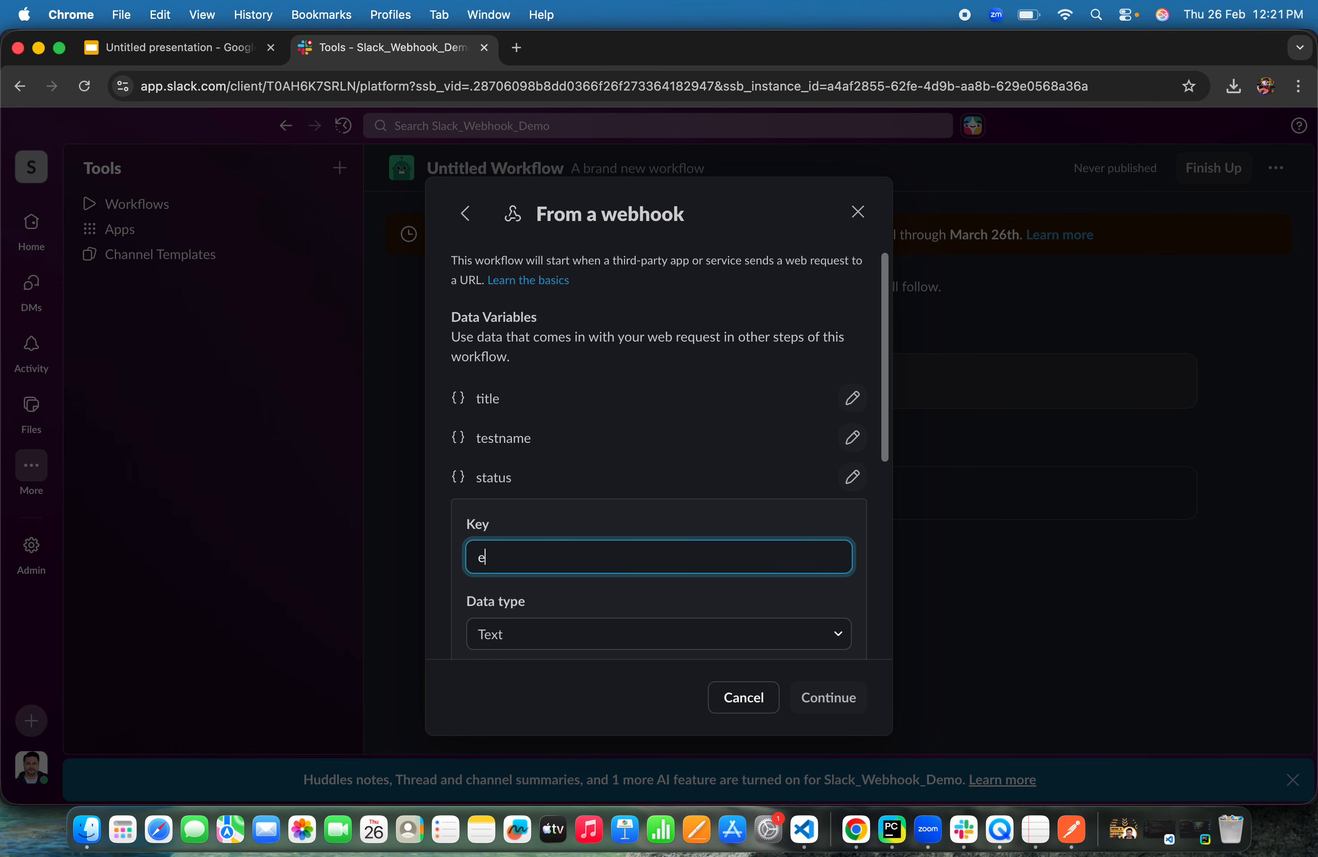
{"action": "type", "text": "xecuted"}
{"action": "scroll", "coordinate": [624, 612], "scroll_direction": "down", "scroll_amount": 3}
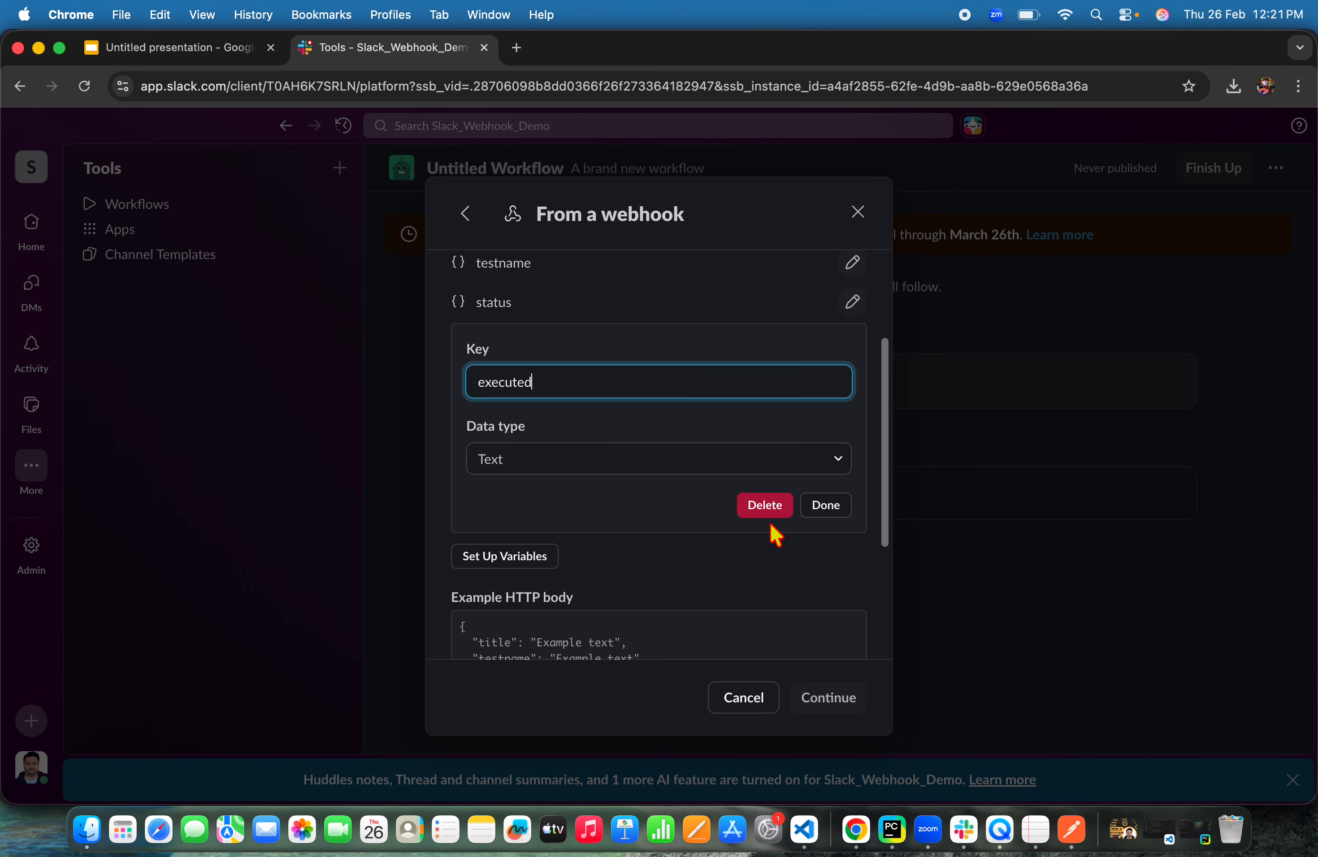
{"action": "left_click", "coordinate": [767, 506]}
Add a fourth webhook text variable named executedby
{"action": "scroll", "coordinate": [530, 384], "scroll_direction": "up", "scroll_amount": 3}
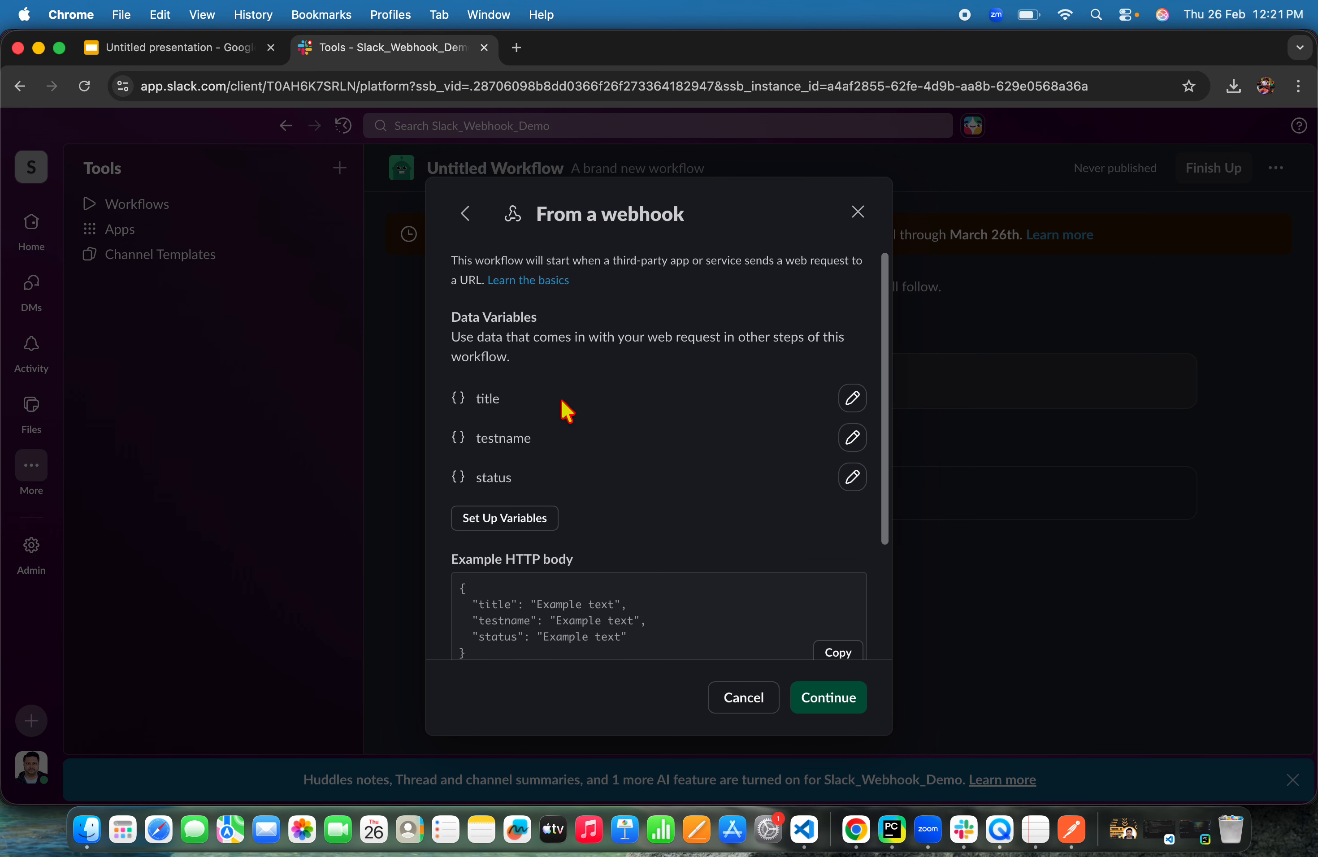
{"action": "scroll", "coordinate": [574, 423], "scroll_direction": "down", "scroll_amount": 1}
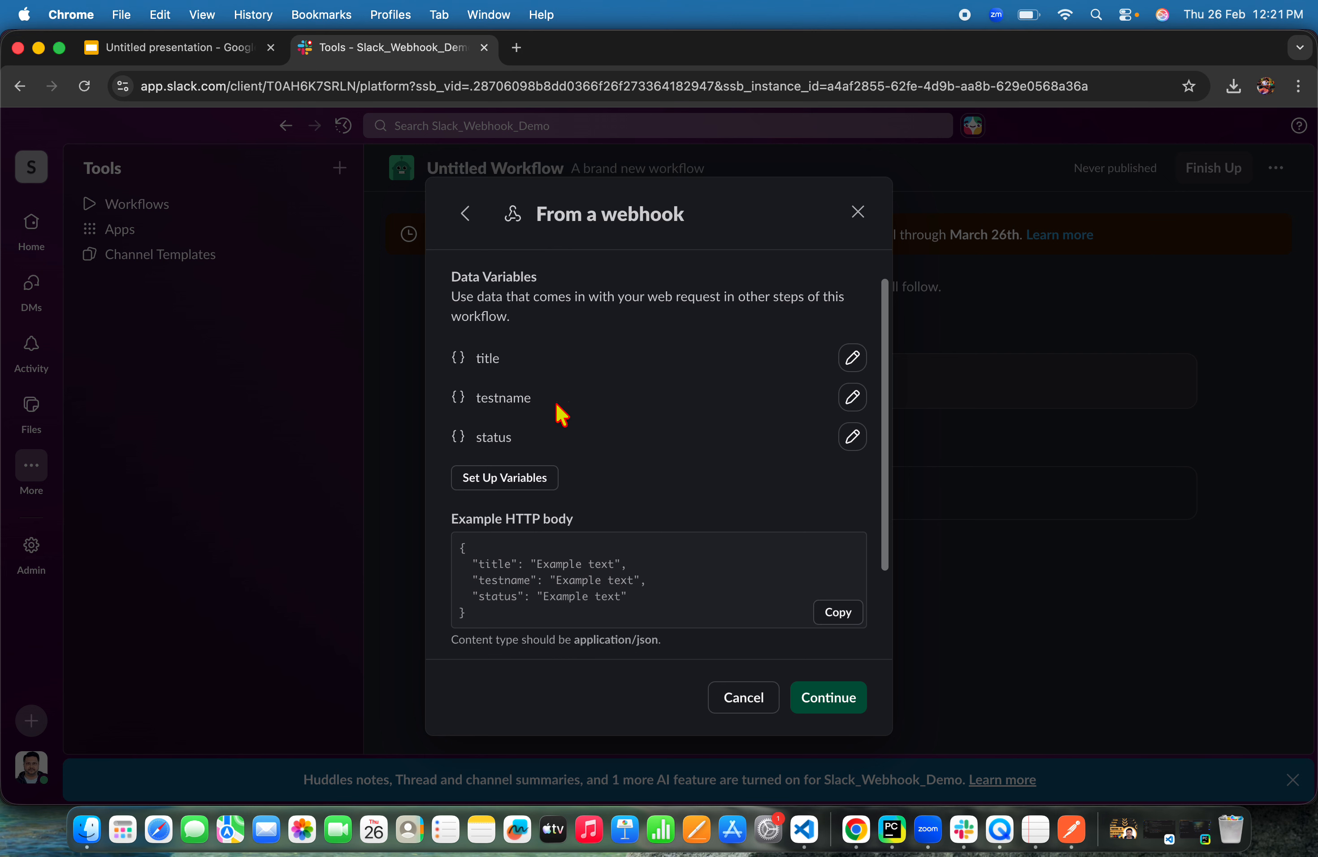
{"action": "scroll", "coordinate": [557, 407], "scroll_direction": "down", "scroll_amount": 1}
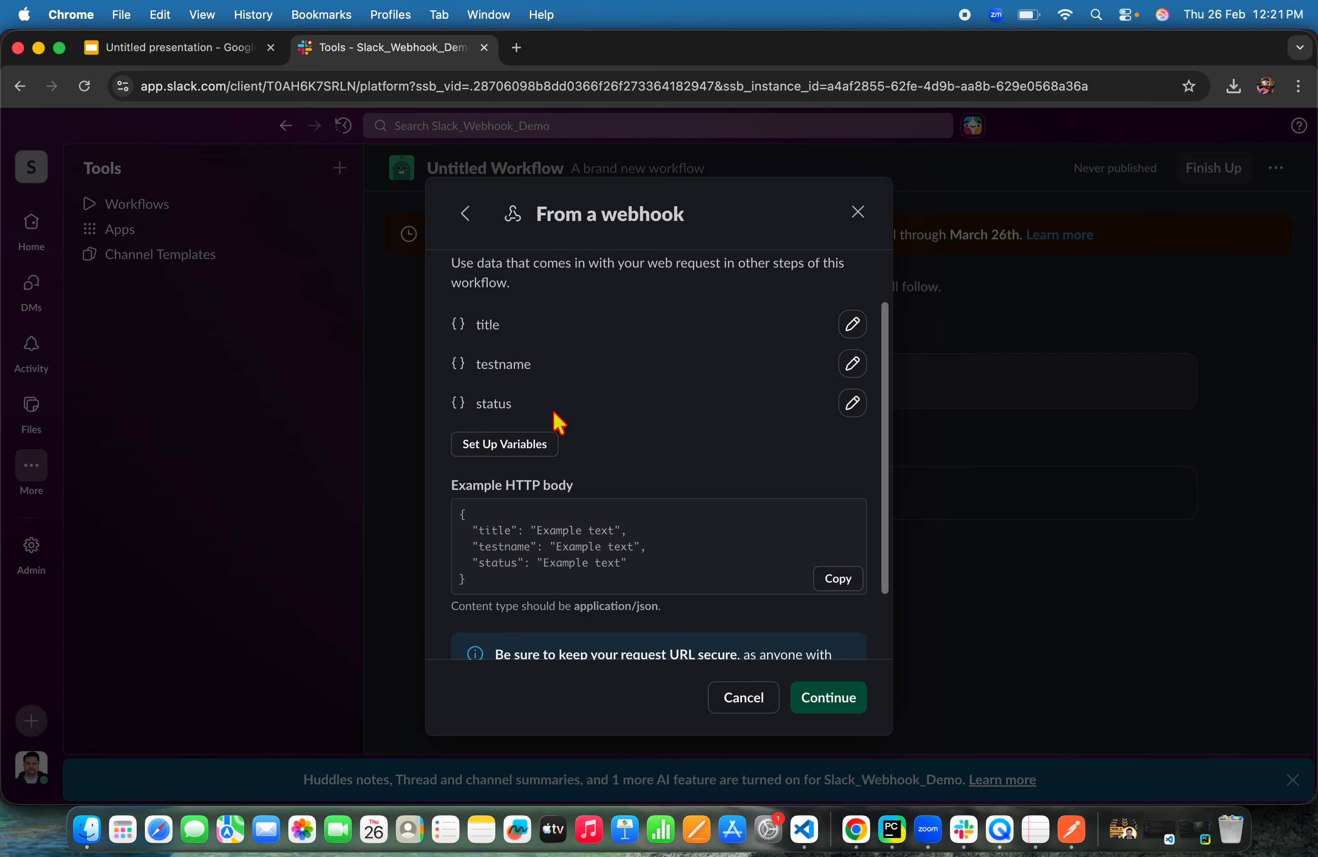
{"action": "scroll", "coordinate": [618, 434], "scroll_direction": "down", "scroll_amount": 1}
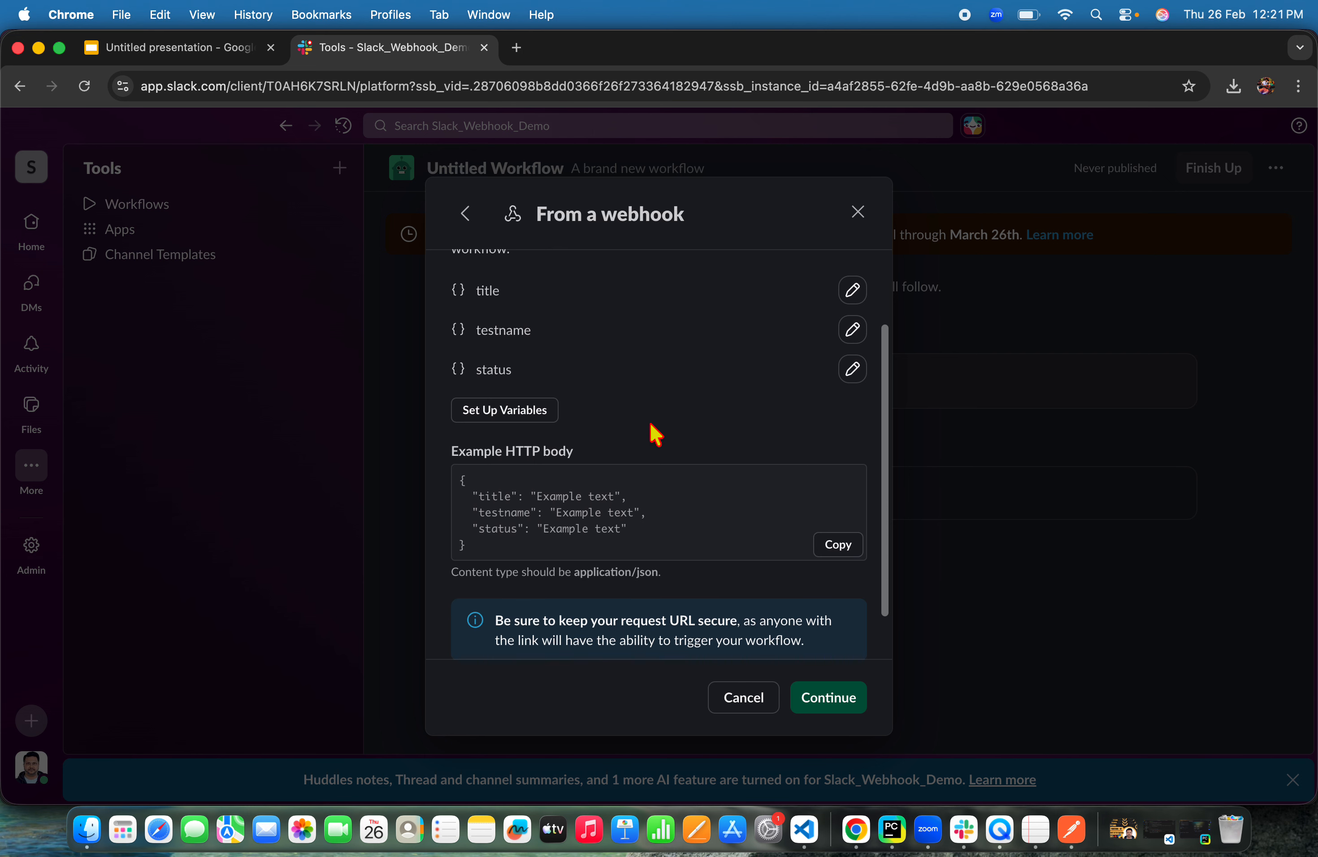
{"action": "left_click", "coordinate": [508, 413]}
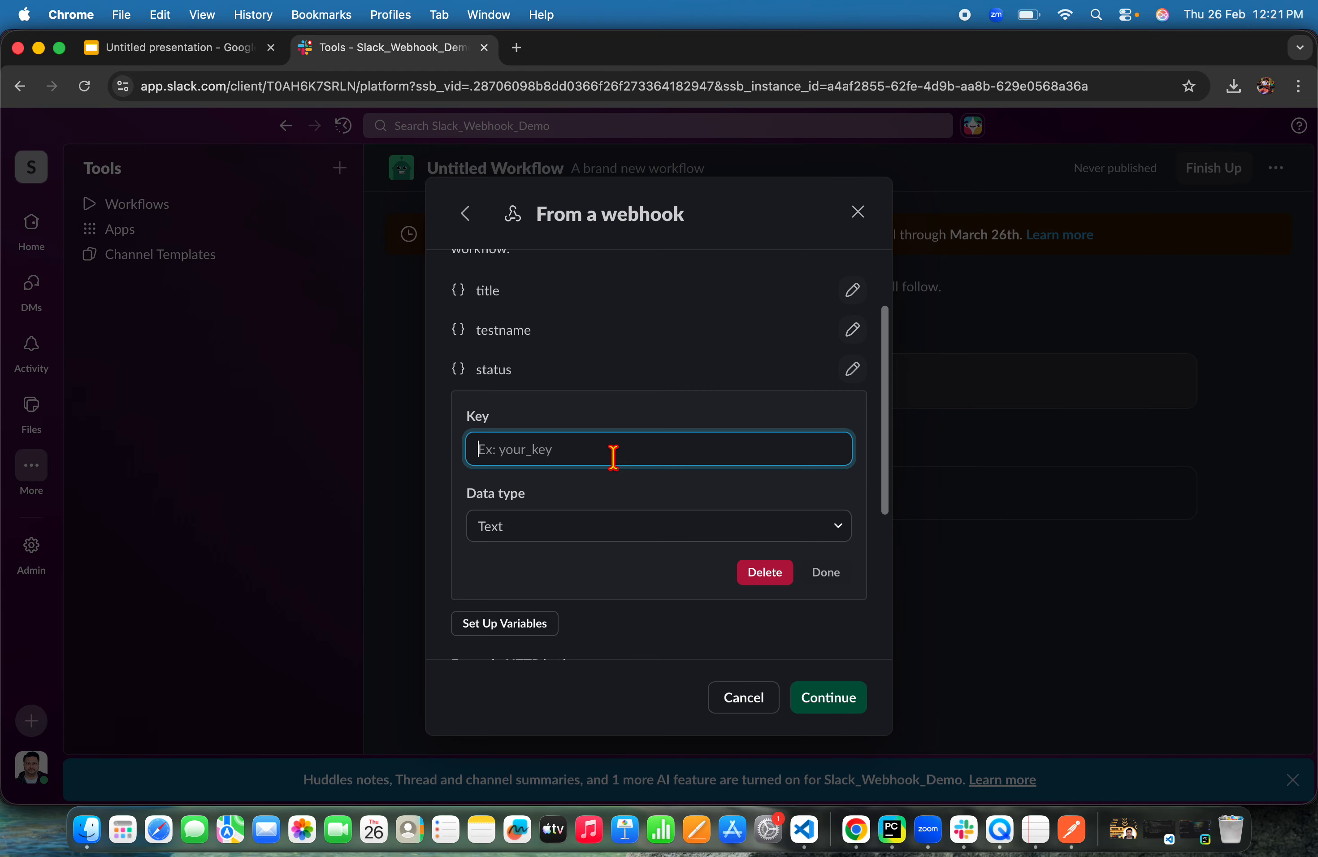
{"action": "type", "text": "exe"}
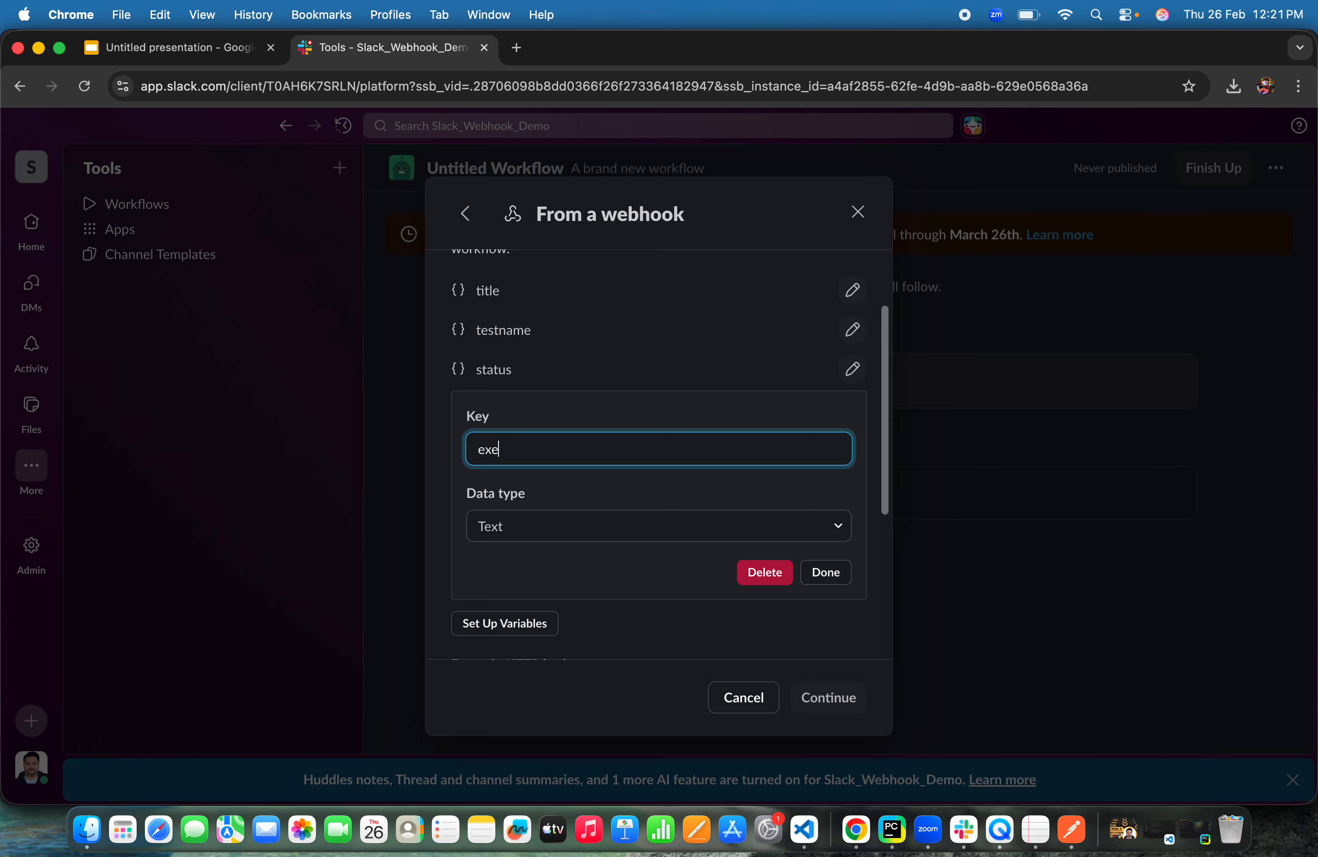
{"action": "type", "text": "cutedbu"}
{"action": "type", "text": "y"}
{"action": "left_click", "coordinate": [825, 574]}
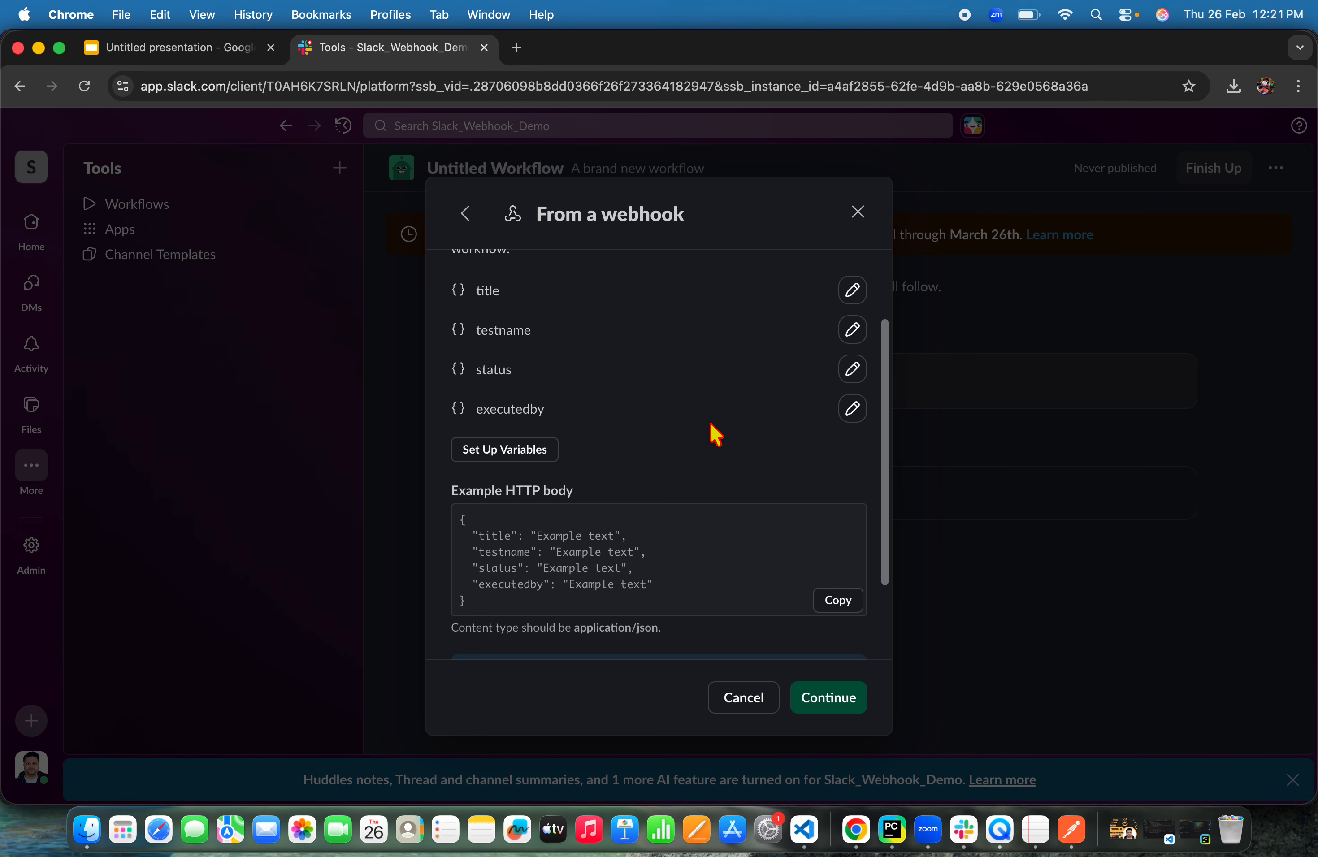
Save the webhook trigger and open the workflow step picker to add steps
{"action": "scroll", "coordinate": [859, 611], "scroll_direction": "down", "scroll_amount": 3}
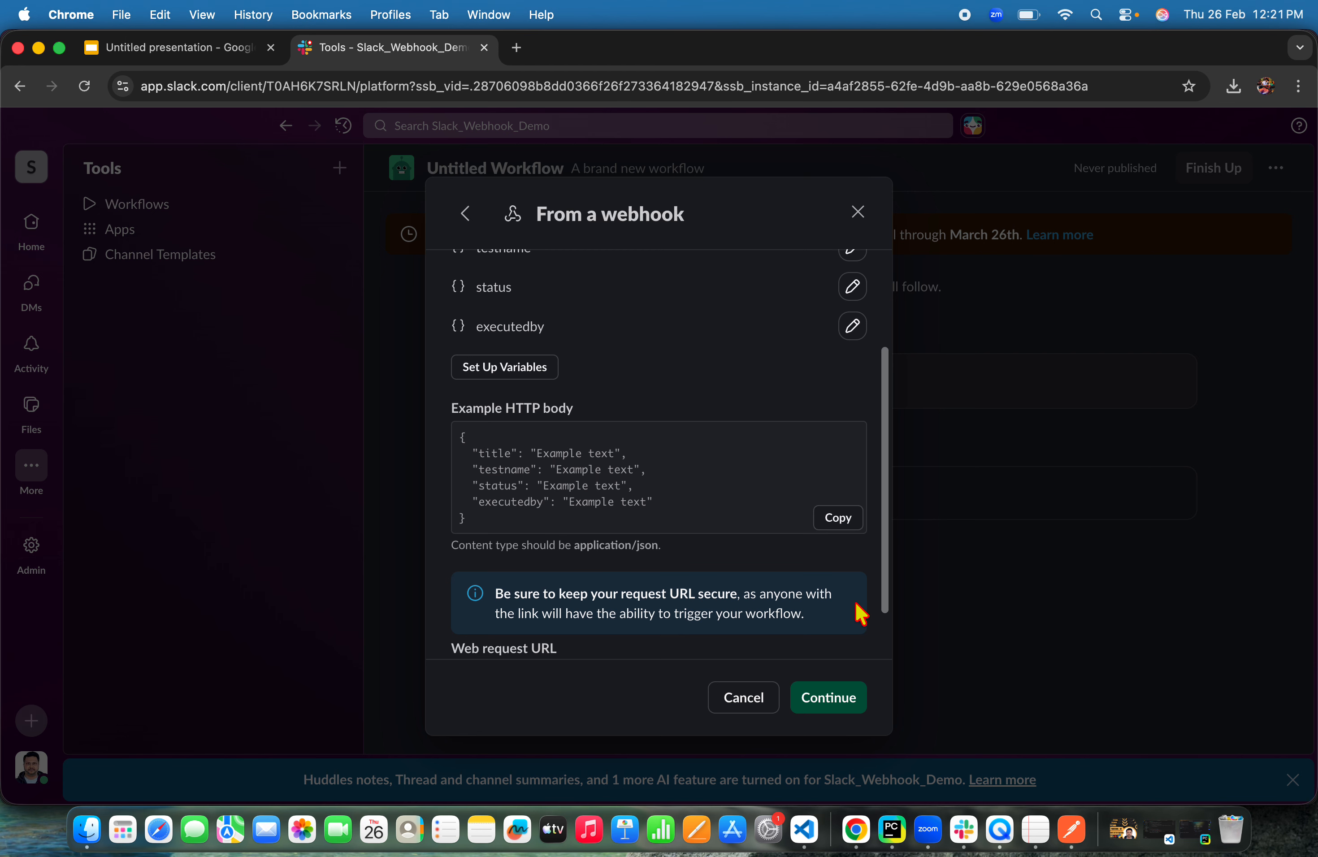
{"action": "left_click", "coordinate": [829, 698]}
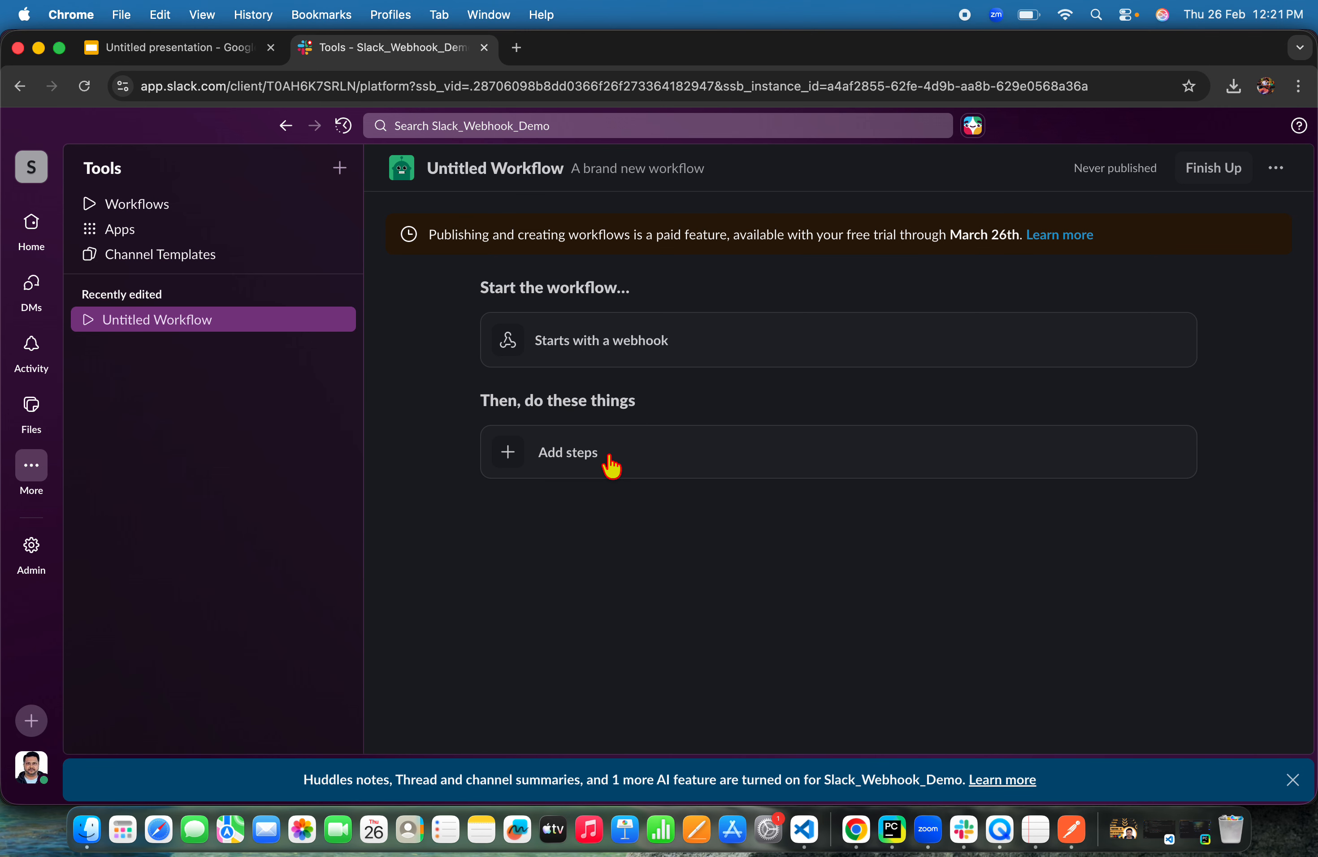
{"action": "left_click", "coordinate": [588, 464]}
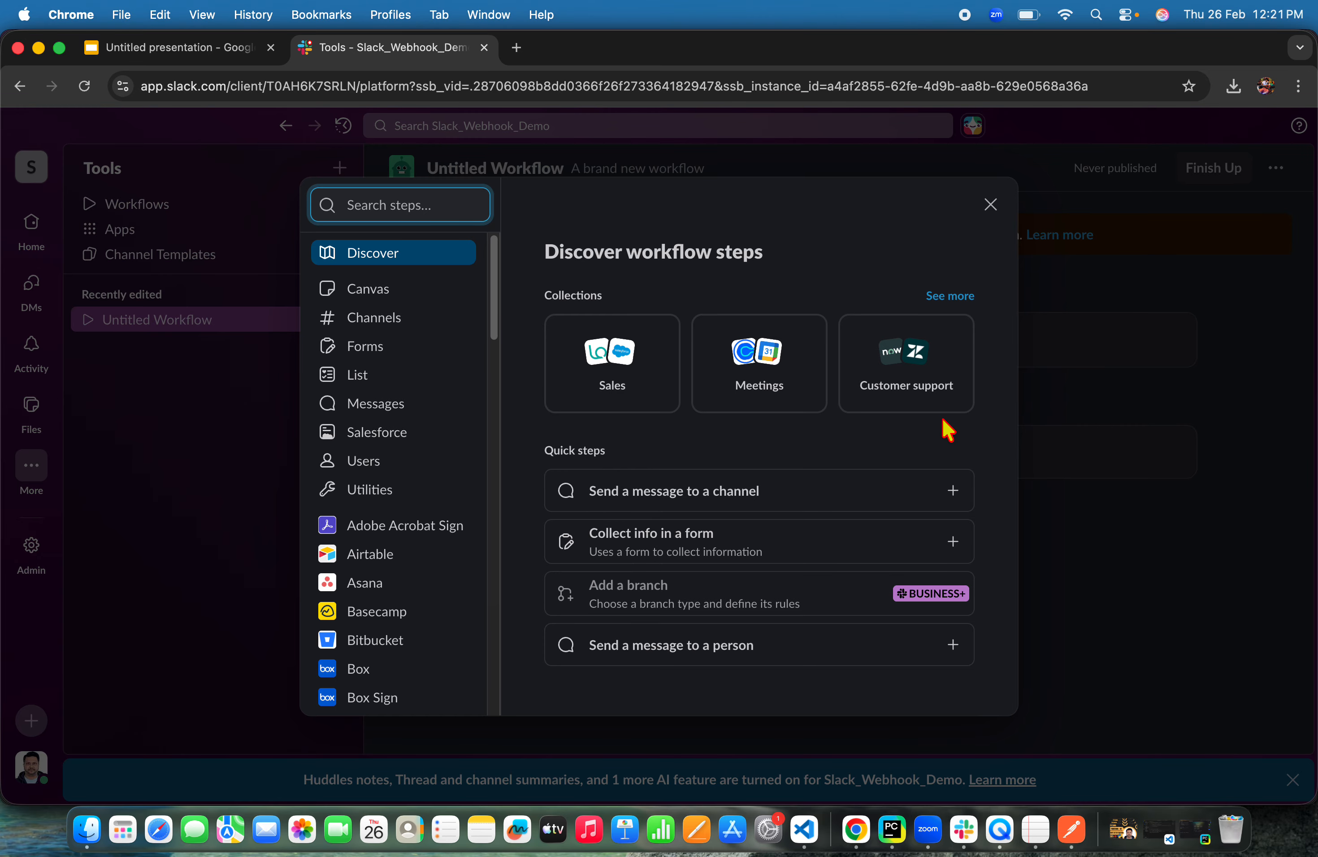
Add a 'Send a message to a channel' step that posts to the automation-report channel
{"action": "left_click", "coordinate": [592, 491]}
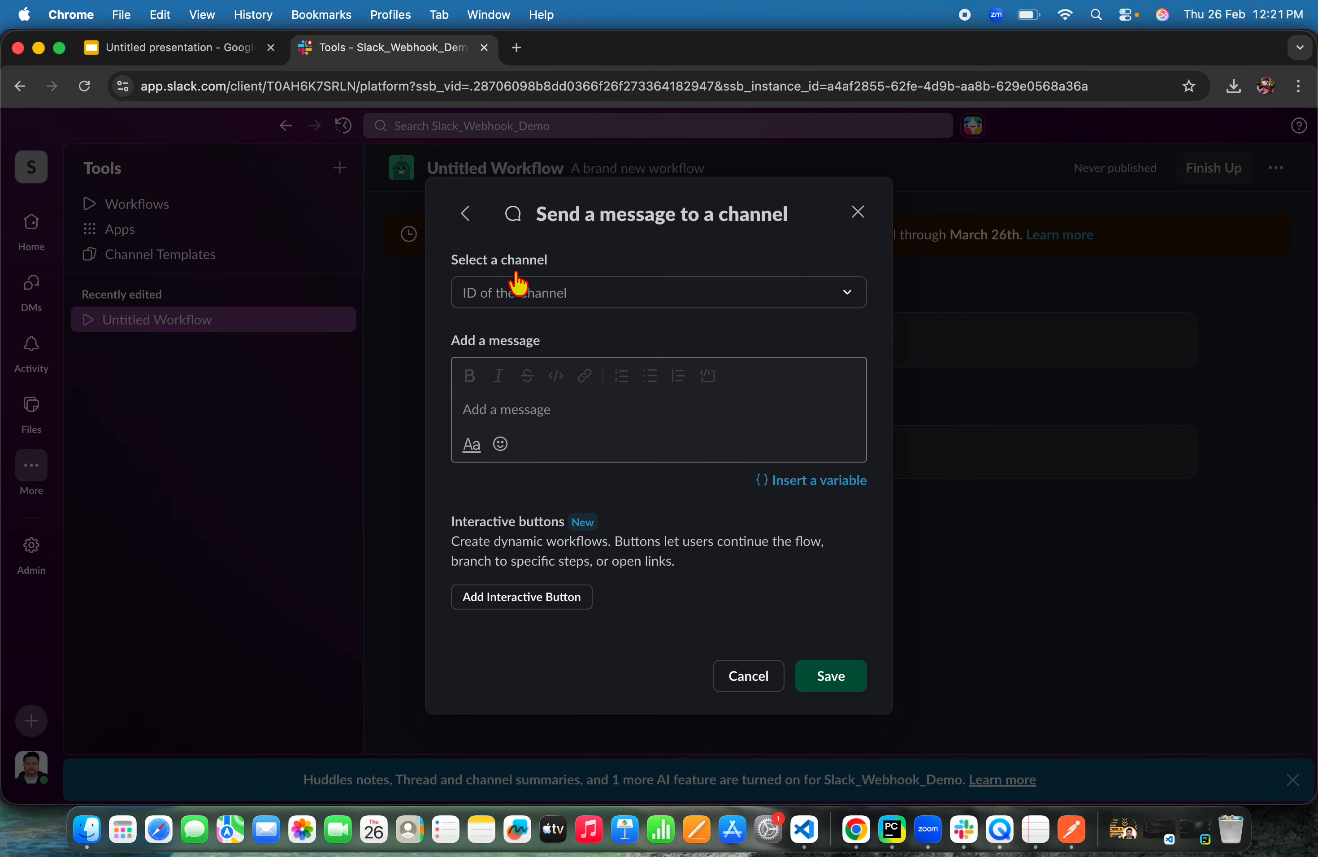
{"action": "left_click", "coordinate": [851, 298]}
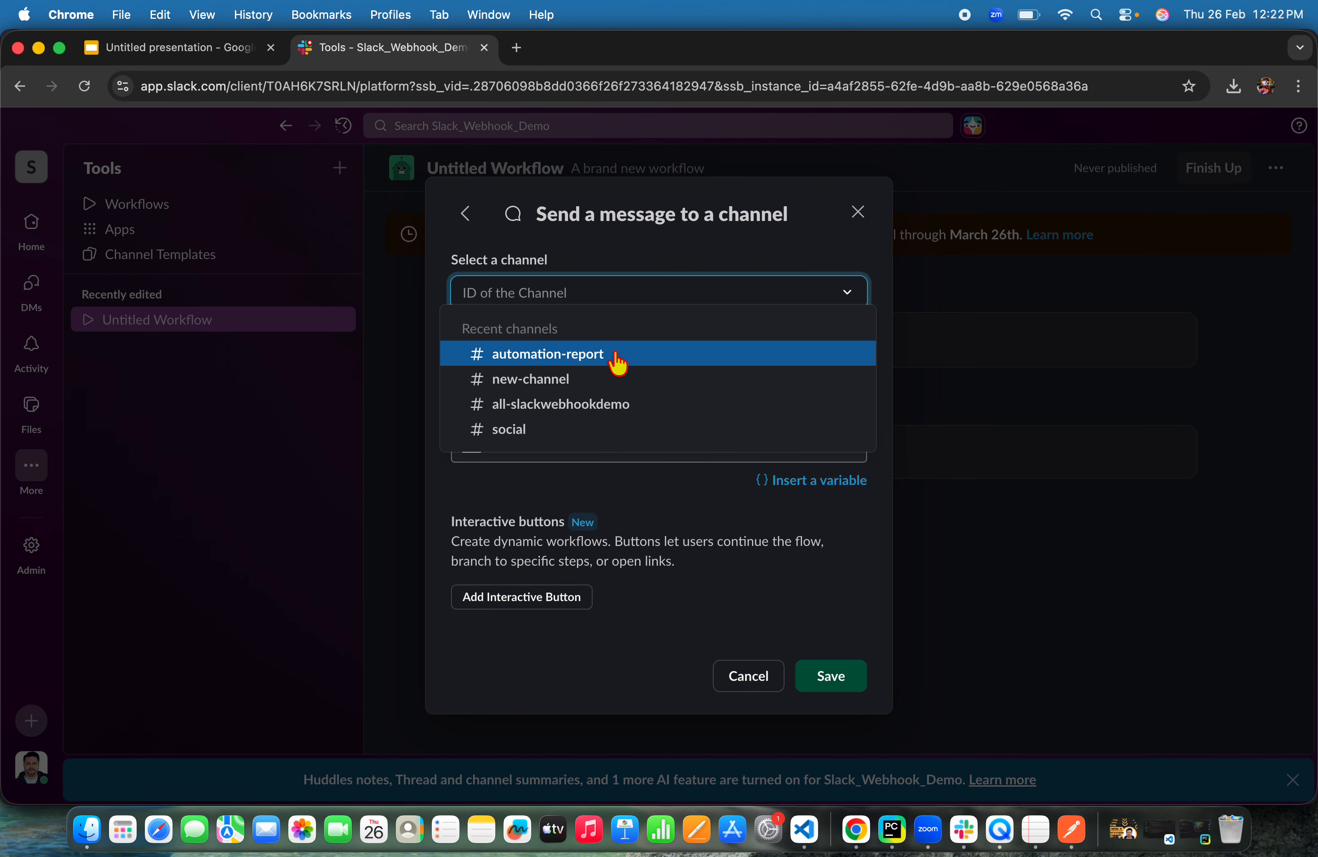
{"action": "left_click", "coordinate": [576, 359]}
Start the message with 'Automation Report:' followed by the title webhook variable
{"action": "left_click", "coordinate": [572, 415]}
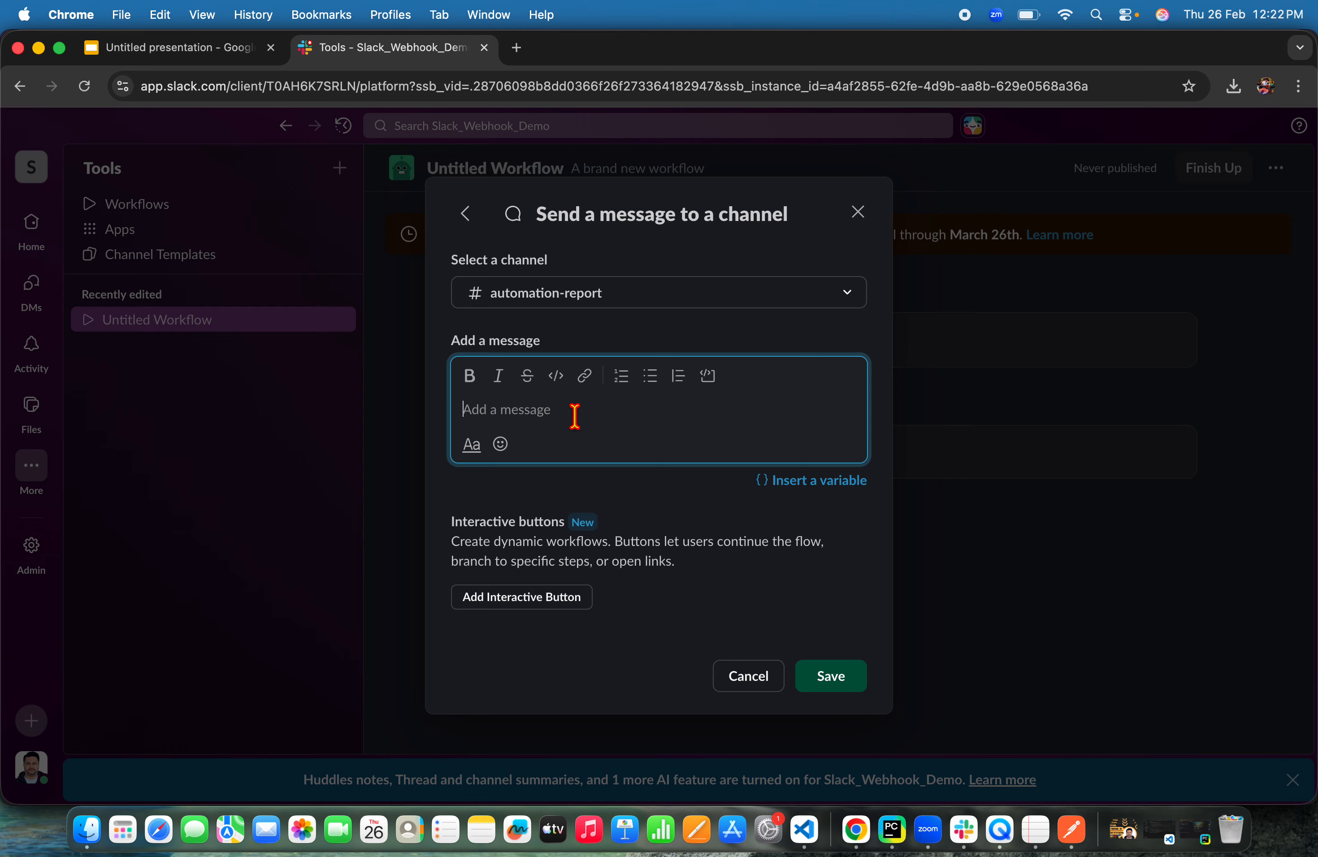
{"action": "type", "text": "Automation Report:"}
{"action": "left_click", "coordinate": [813, 482]}
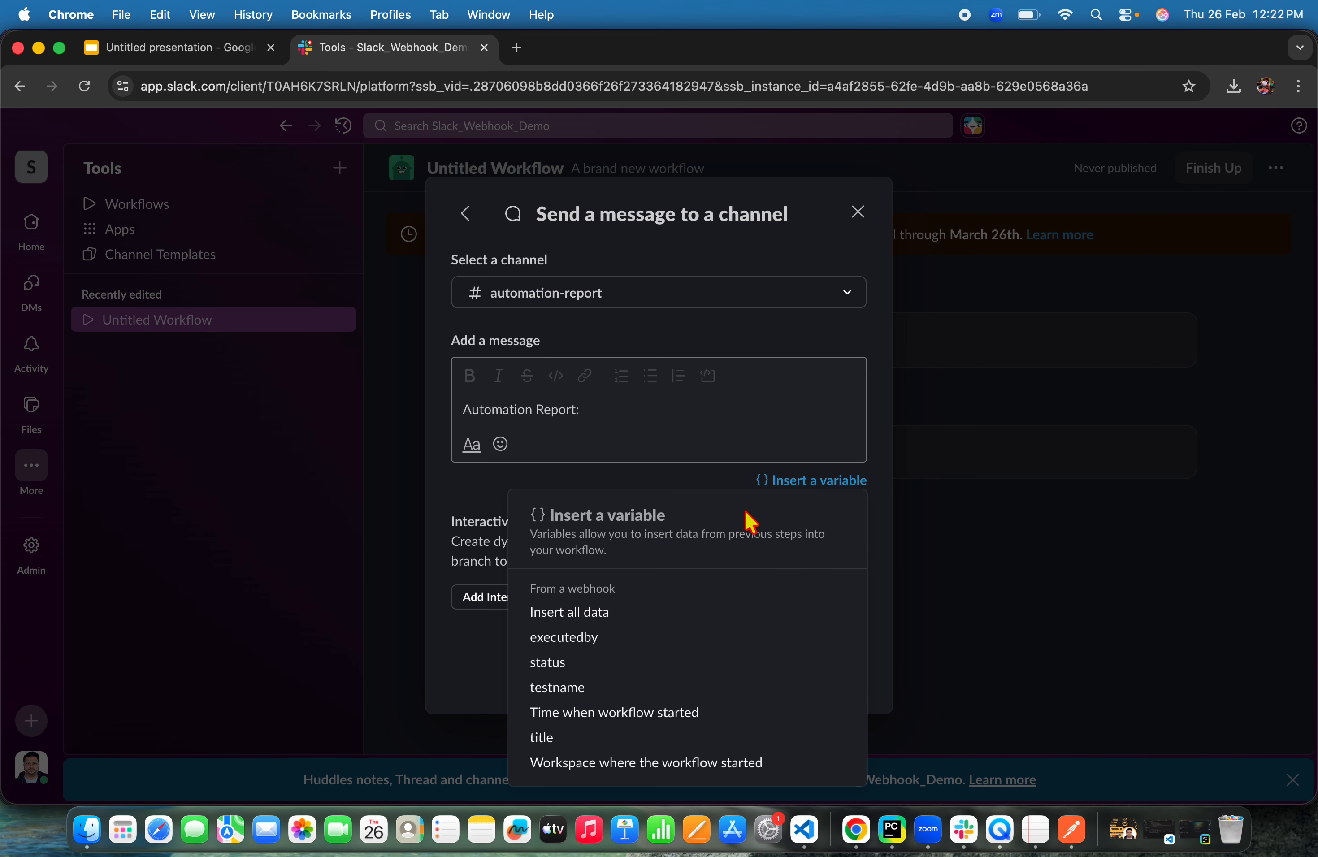
{"action": "left_click", "coordinate": [591, 738]}
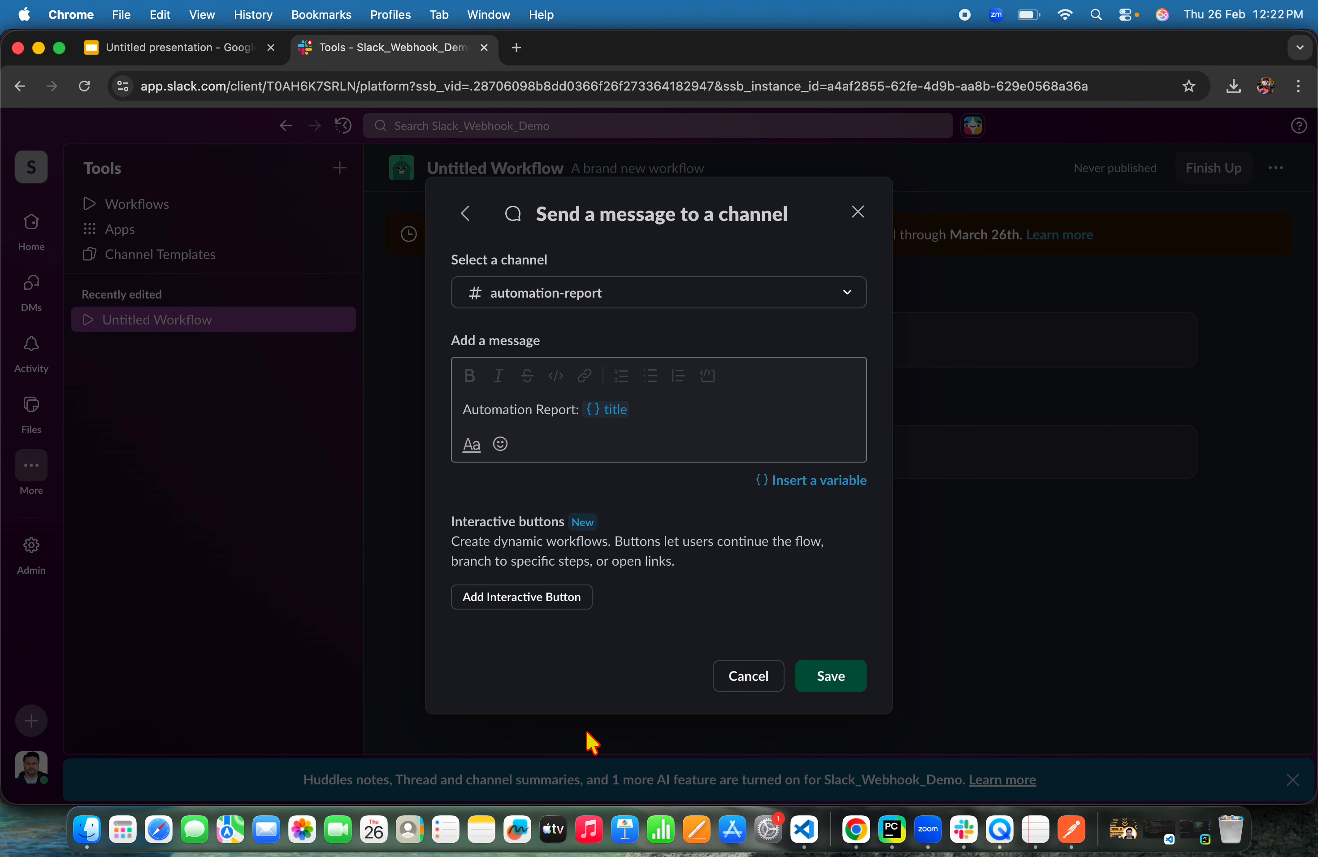
Add a dashed separator line below the title and insert the testname variable on the next line
{"action": "left_click", "coordinate": [678, 415]}
{"action": "key", "text": "Return"}
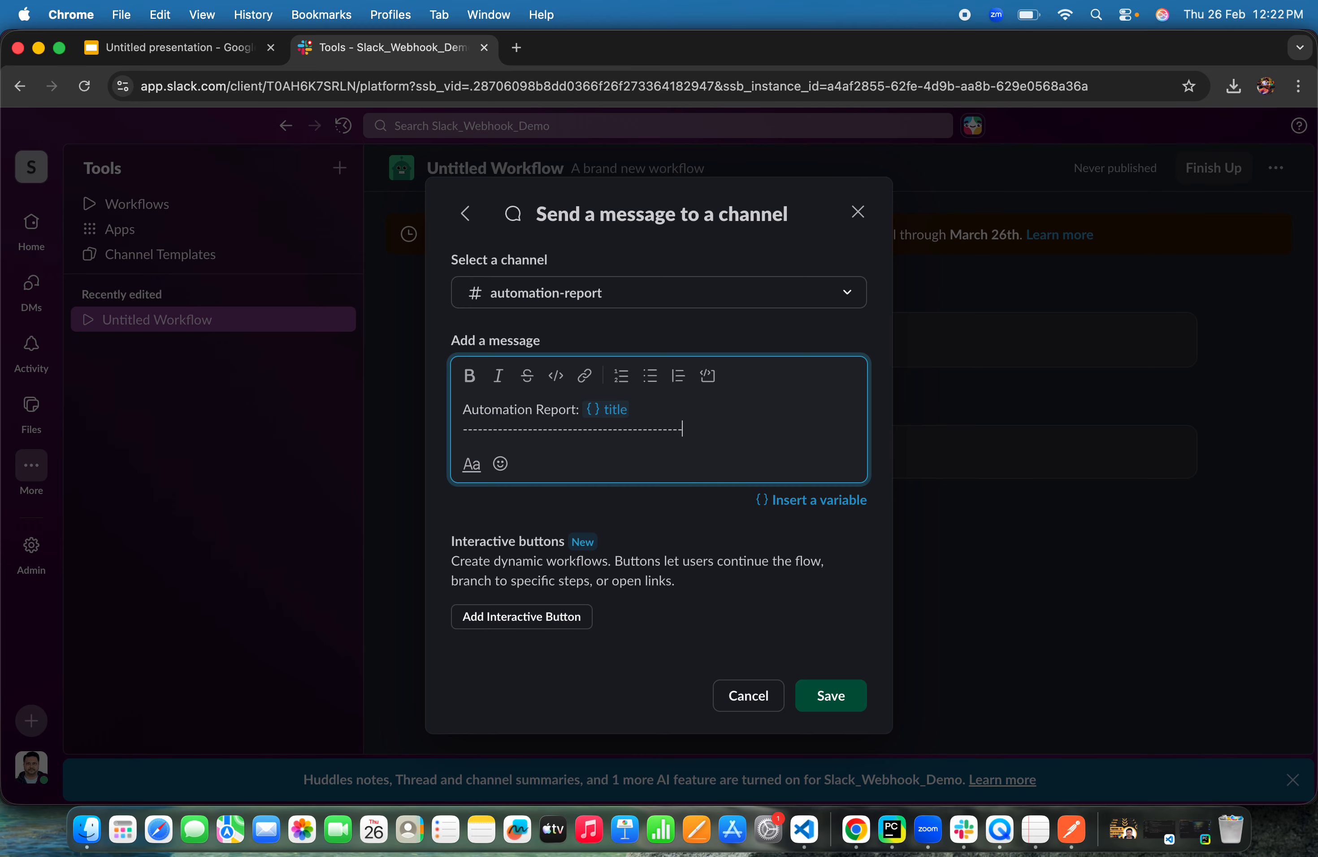
{"action": "key", "text": "Return"}
{"action": "left_click", "coordinate": [816, 519]}
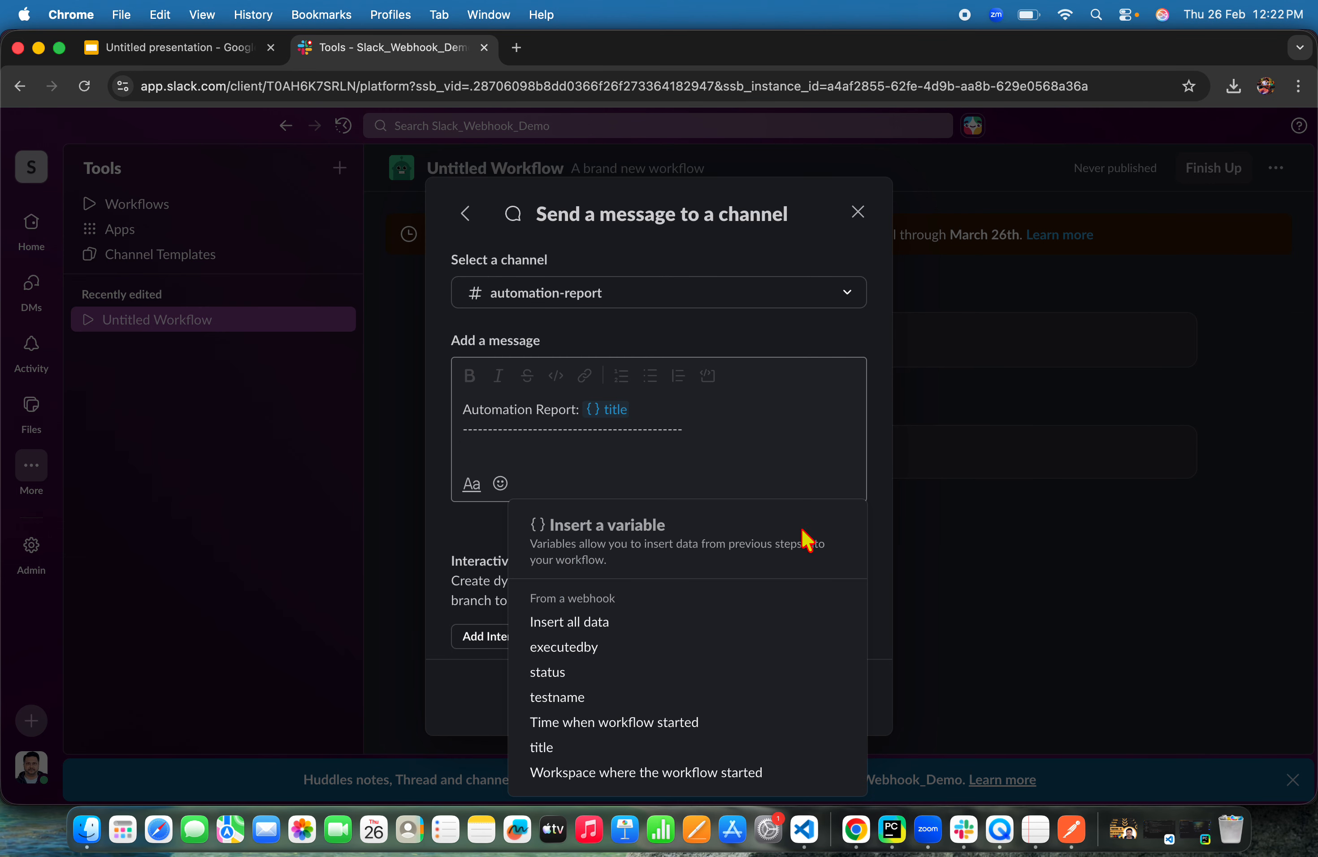
{"action": "left_click", "coordinate": [623, 702]}
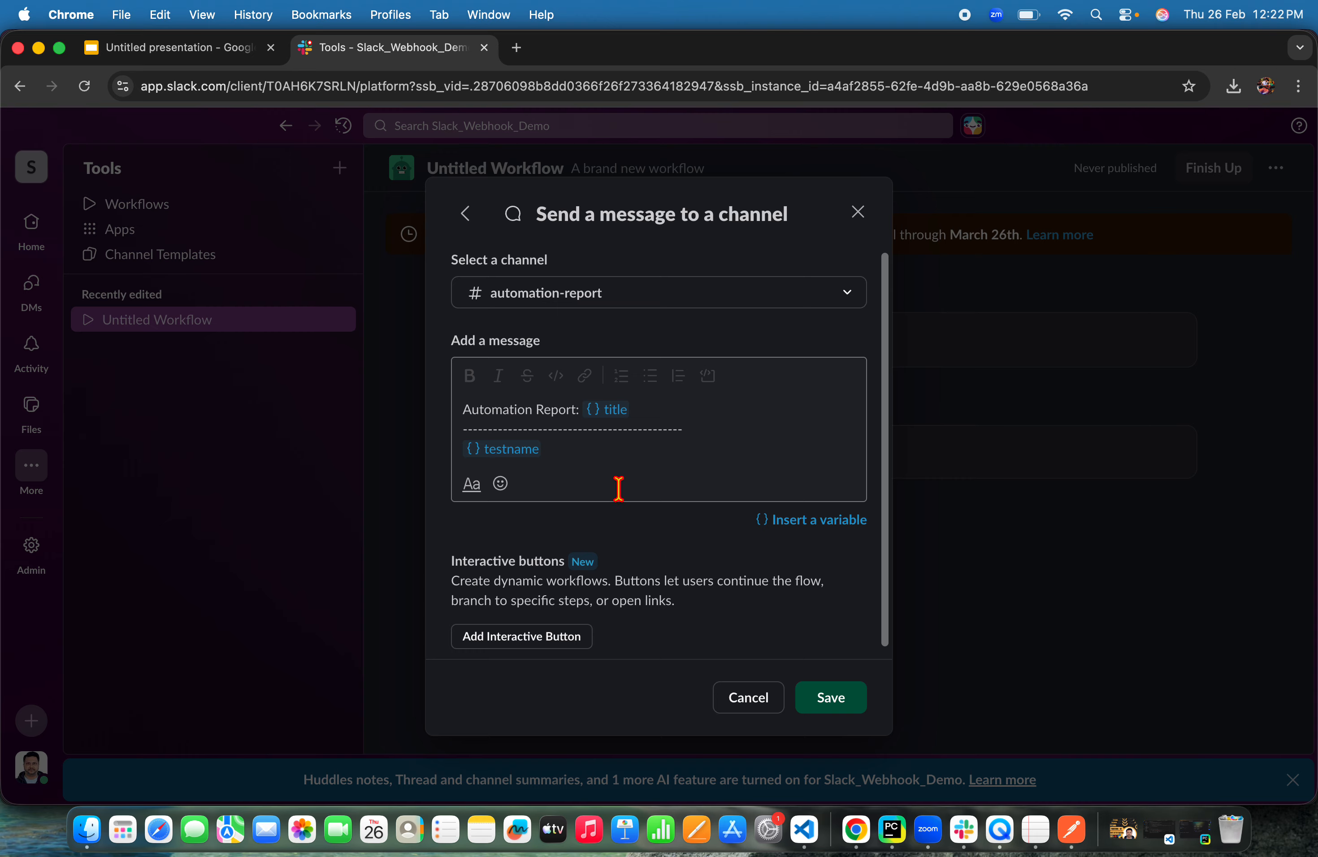
Label that line 'Test Name:' and append 'Execution Status:' followed by the status variable
{"action": "type", "text": "Test Name:"}
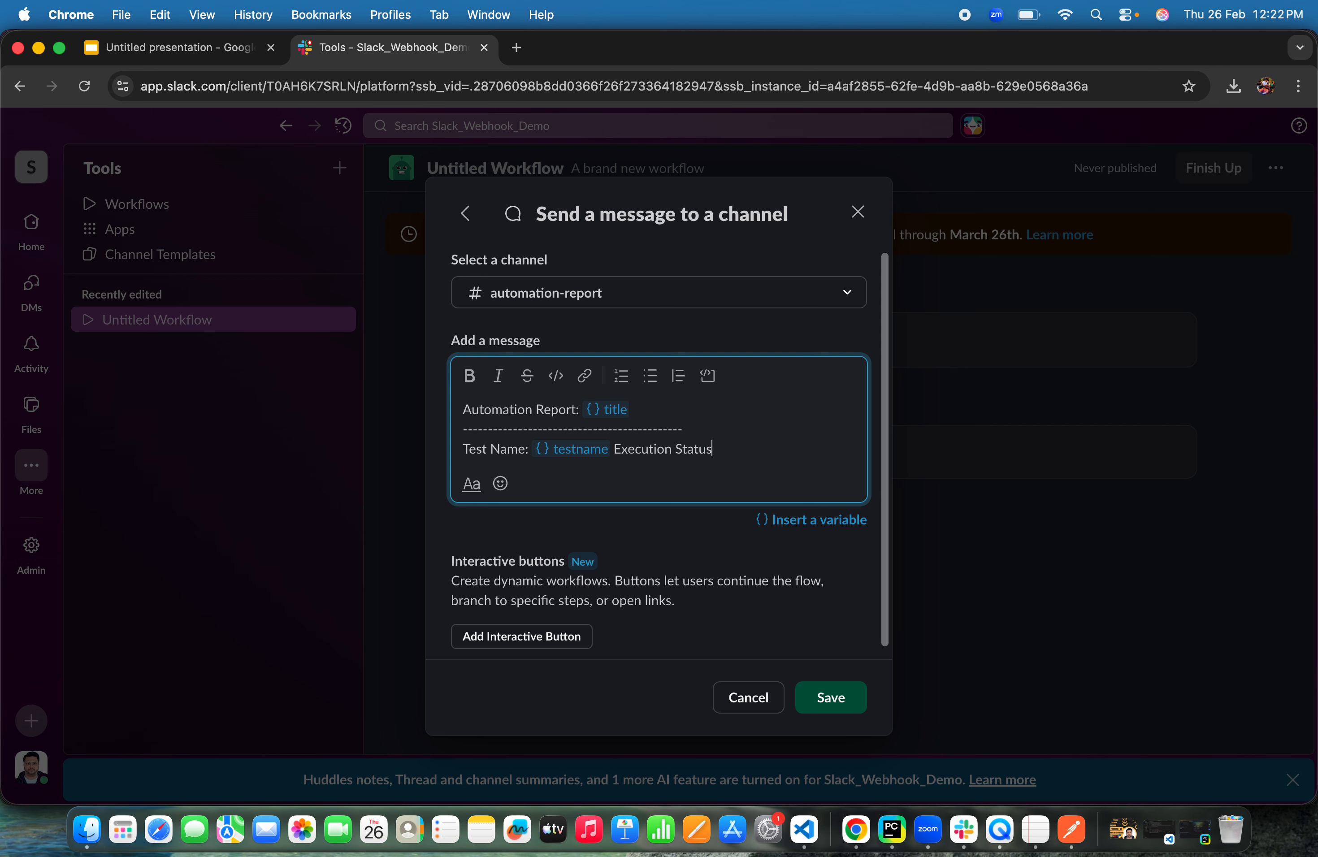
{"action": "left_click", "coordinate": [804, 523]}
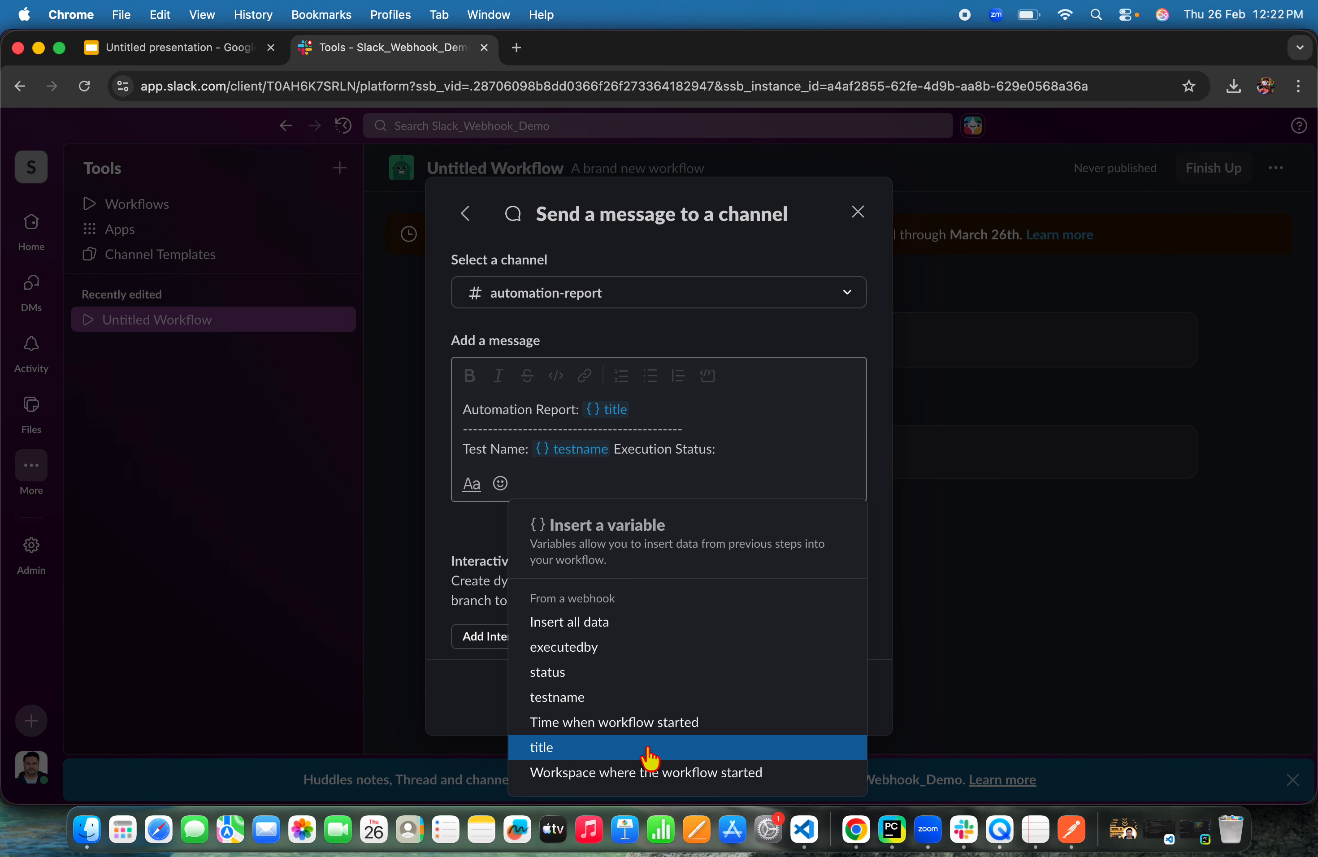
{"action": "left_click", "coordinate": [656, 673]}
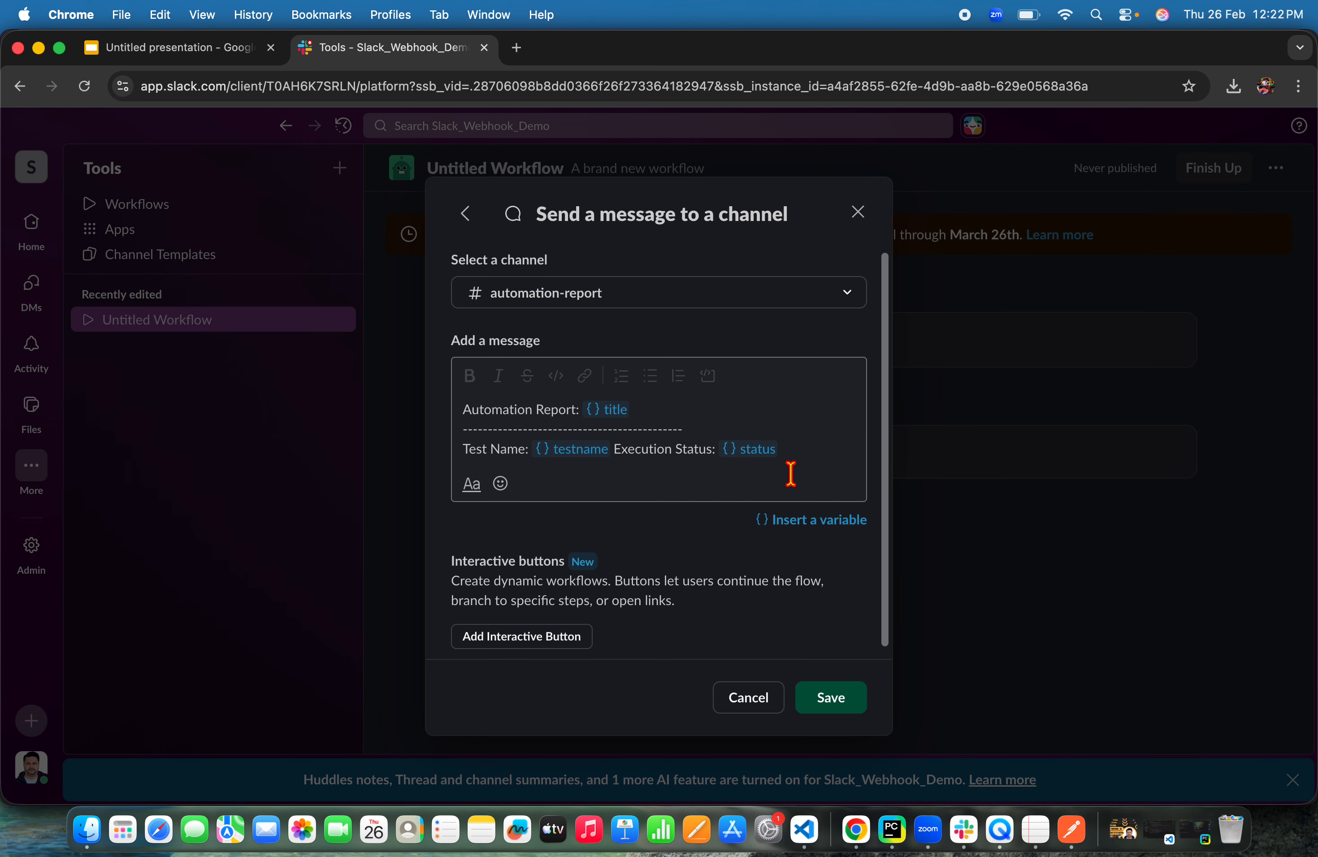
Add a dashed separator below the status line and insert the executedby variable on a new line
{"action": "left_click", "coordinate": [816, 454]}
{"action": "key", "text": "Return"}
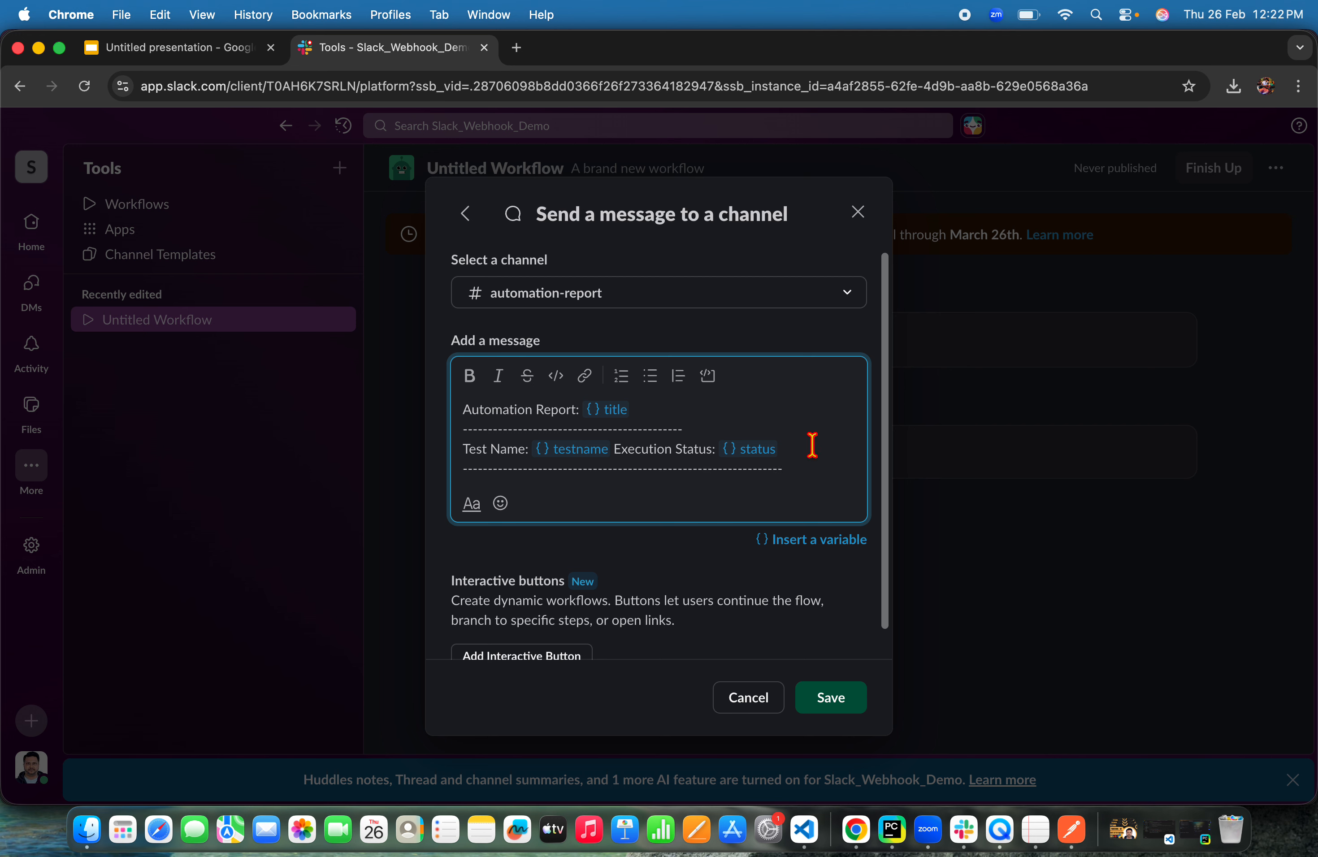
{"action": "left_click", "coordinate": [723, 424]}
{"action": "key", "text": "Return"}
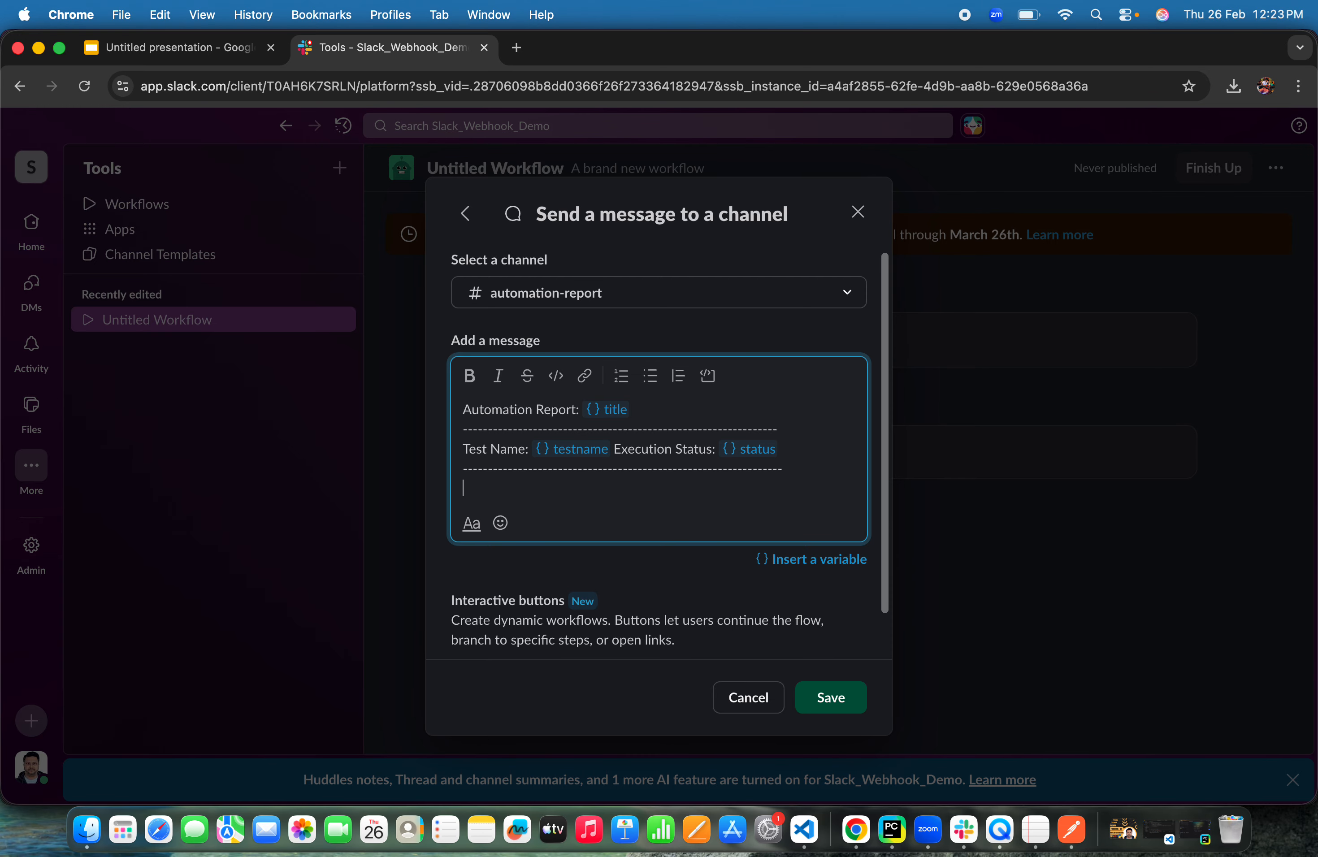
{"action": "left_click", "coordinate": [830, 561]}
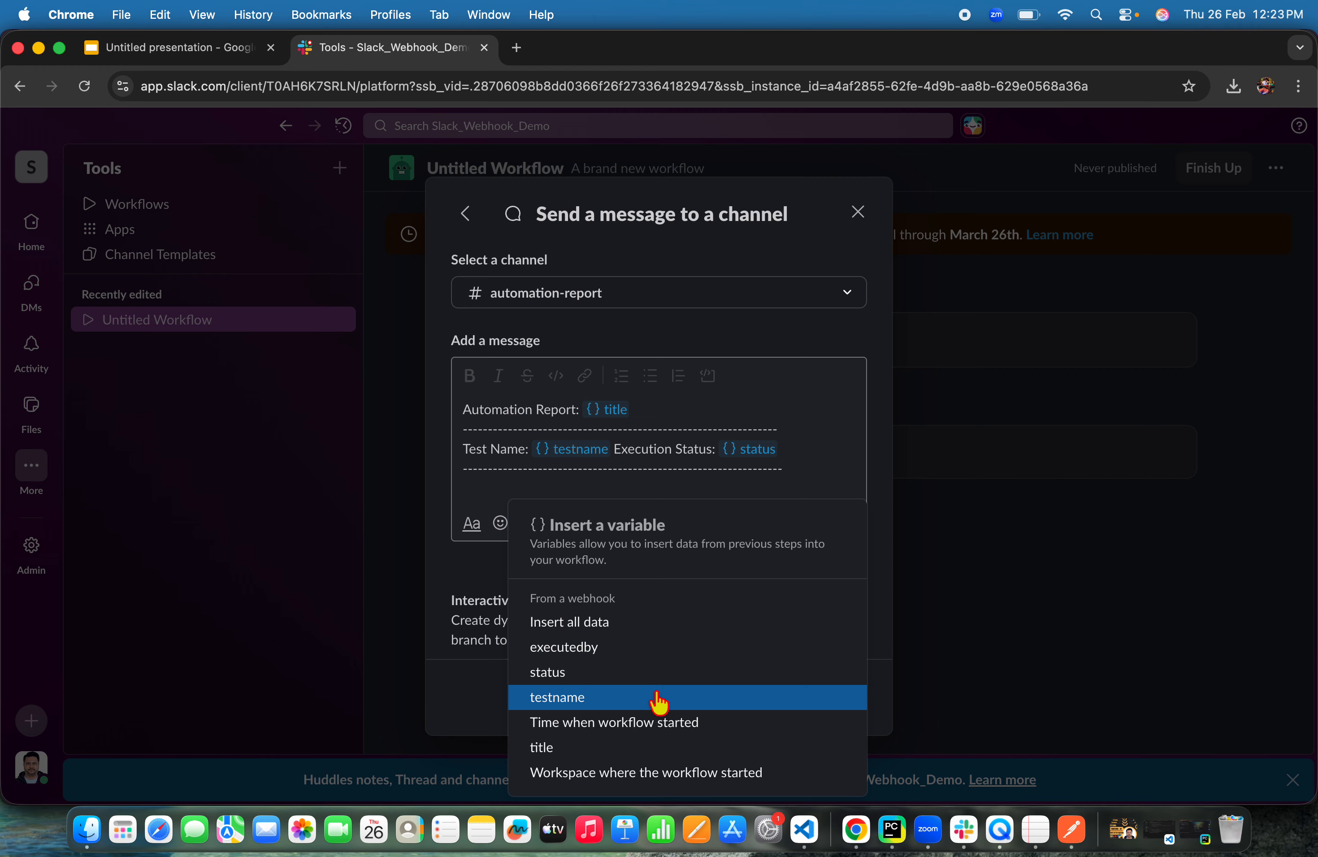
{"action": "left_click", "coordinate": [645, 649]}
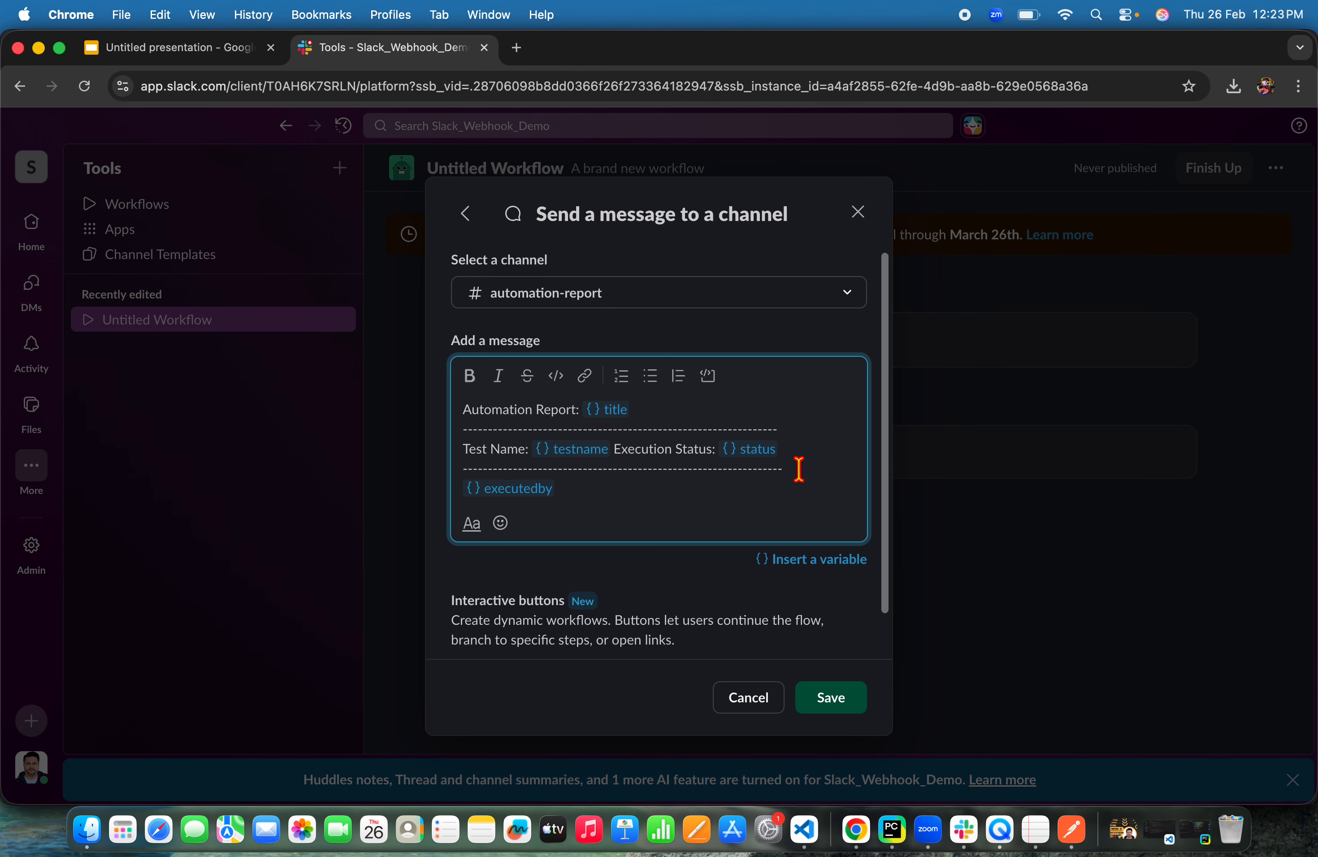
Copy the dashed separator and paste it on a new line below the executedby variable
{"action": "left_click_drag", "start_coordinate": [791, 470], "coordinate": [454, 475]}
{"action": "left_click", "coordinate": [621, 491]}
{"action": "key", "text": "Return"}
{"action": "type", "text": "\"status\": \"Example text\","}
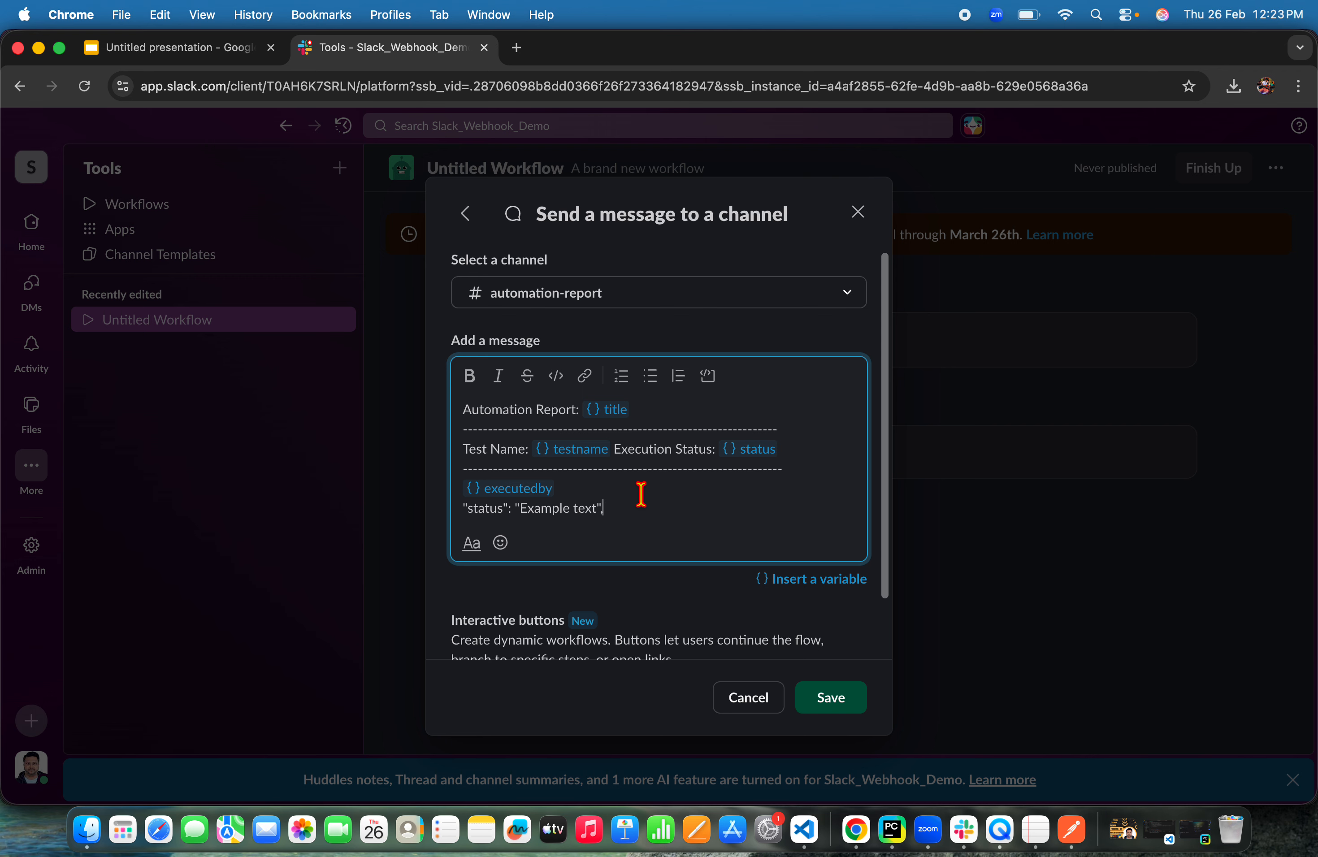
{"action": "key", "text": "super+z"}
{"action": "left_click_drag", "start_coordinate": [788, 477], "coordinate": [461, 470]}
{"action": "key", "text": "super+c"}
{"action": "left_click", "coordinate": [600, 500]}
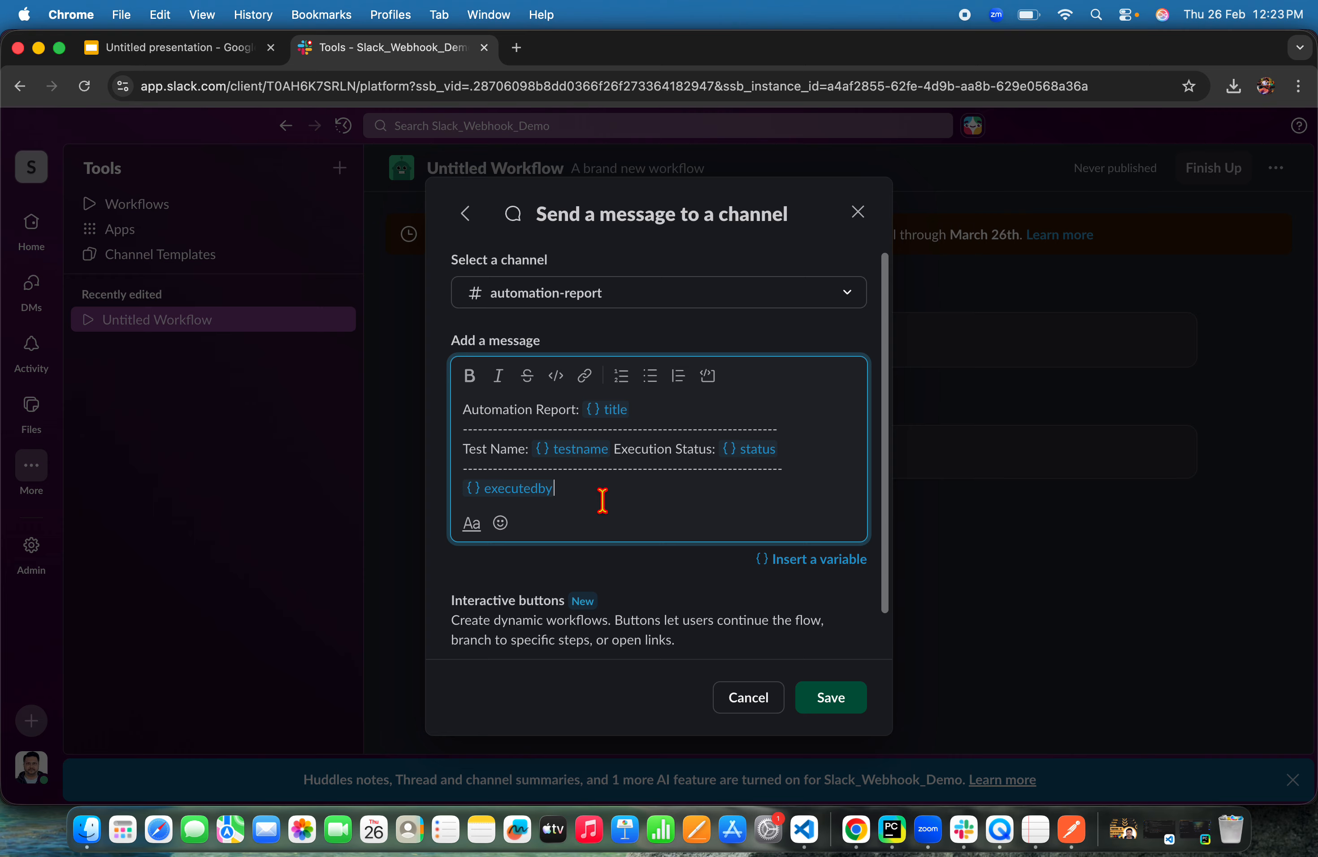
{"action": "key", "text": "Return"}
{"action": "type", "text": "----------------------------------------------------------------"}
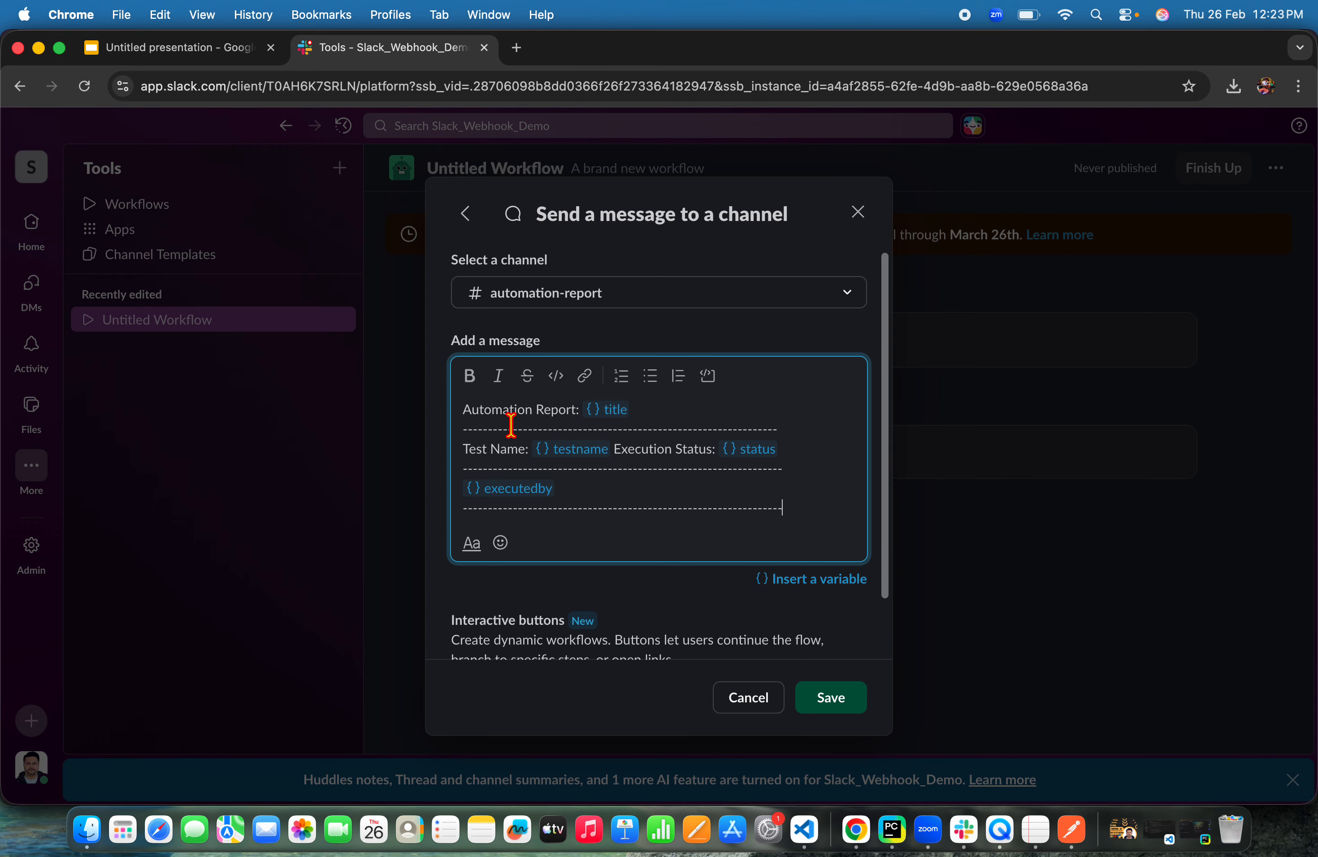
Paste a dashed separator line above the Automation Report line at the top of the message
{"action": "left_click", "coordinate": [471, 411]}
{"action": "key", "text": "Return"}
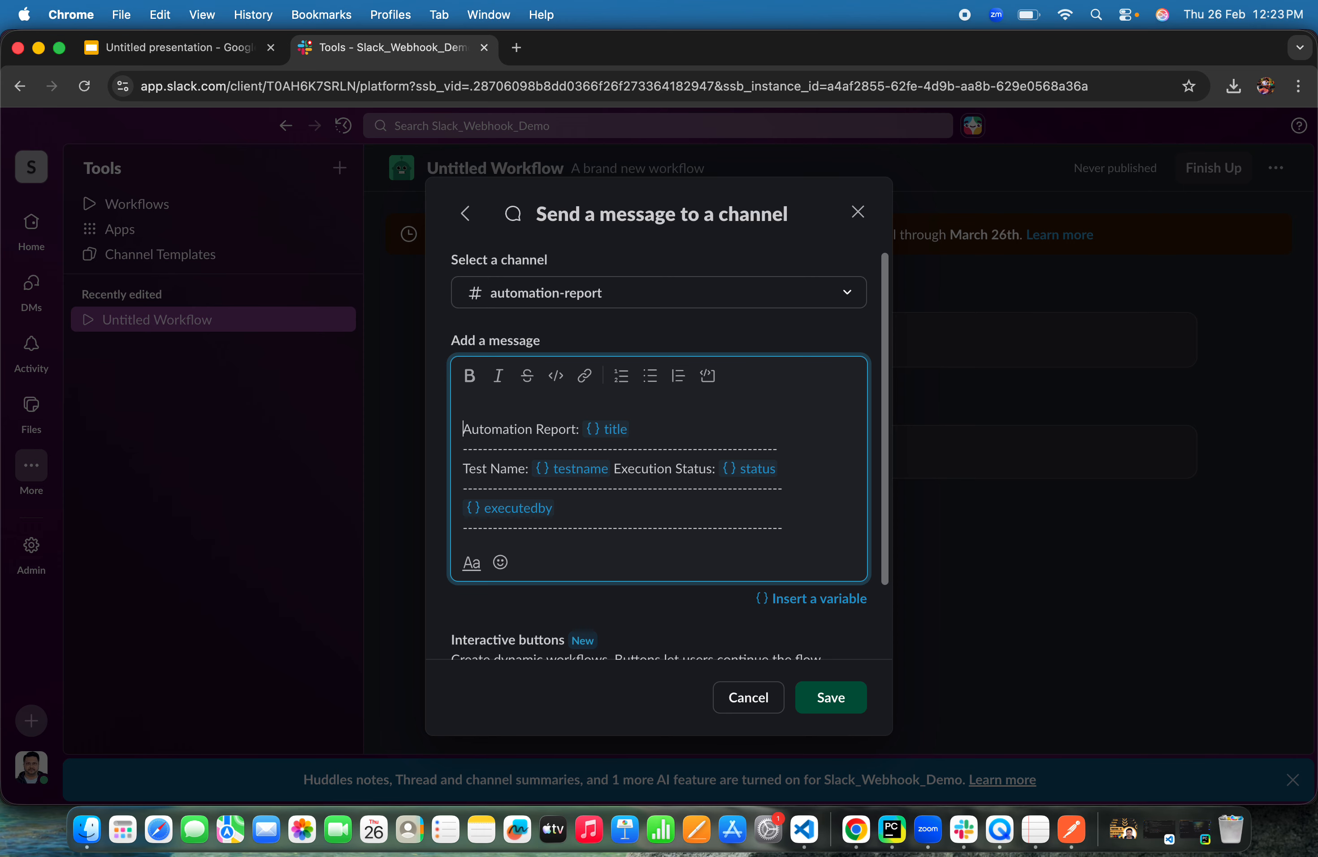
{"action": "key", "text": "super+v"}
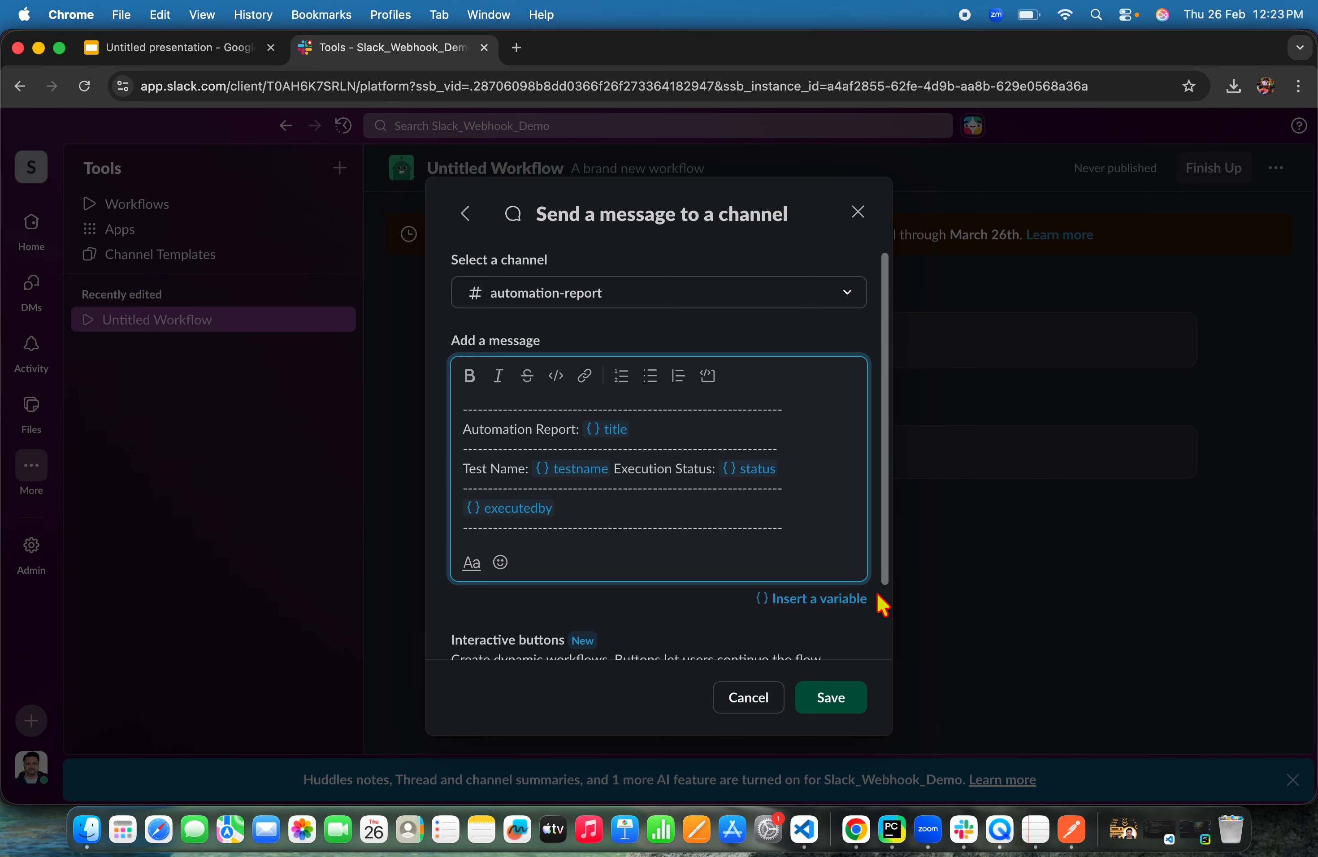
Save the message step
{"action": "scroll", "coordinate": [857, 546], "scroll_direction": "down", "scroll_amount": 1}
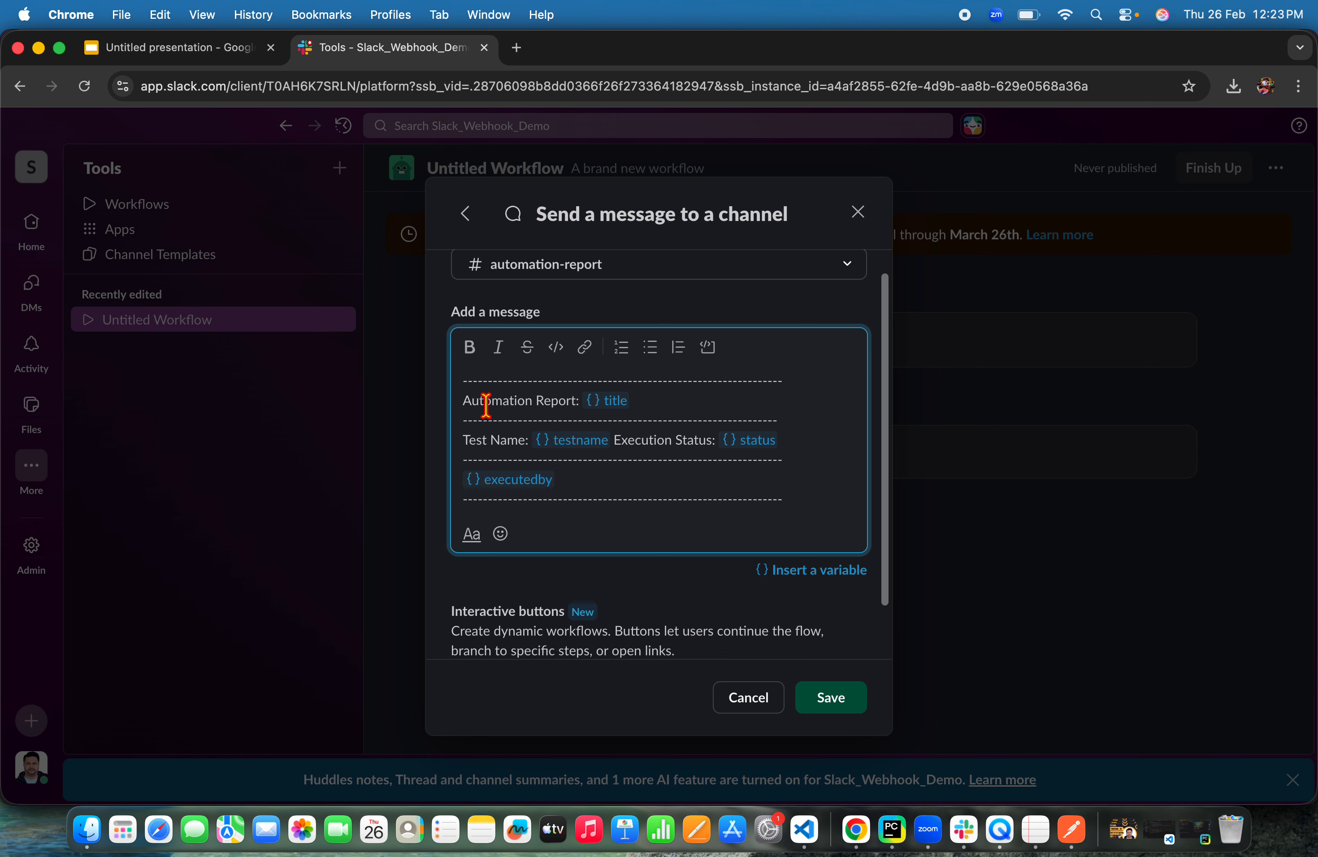
{"action": "left_click_drag", "start_coordinate": [472, 400], "coordinate": [634, 392]}
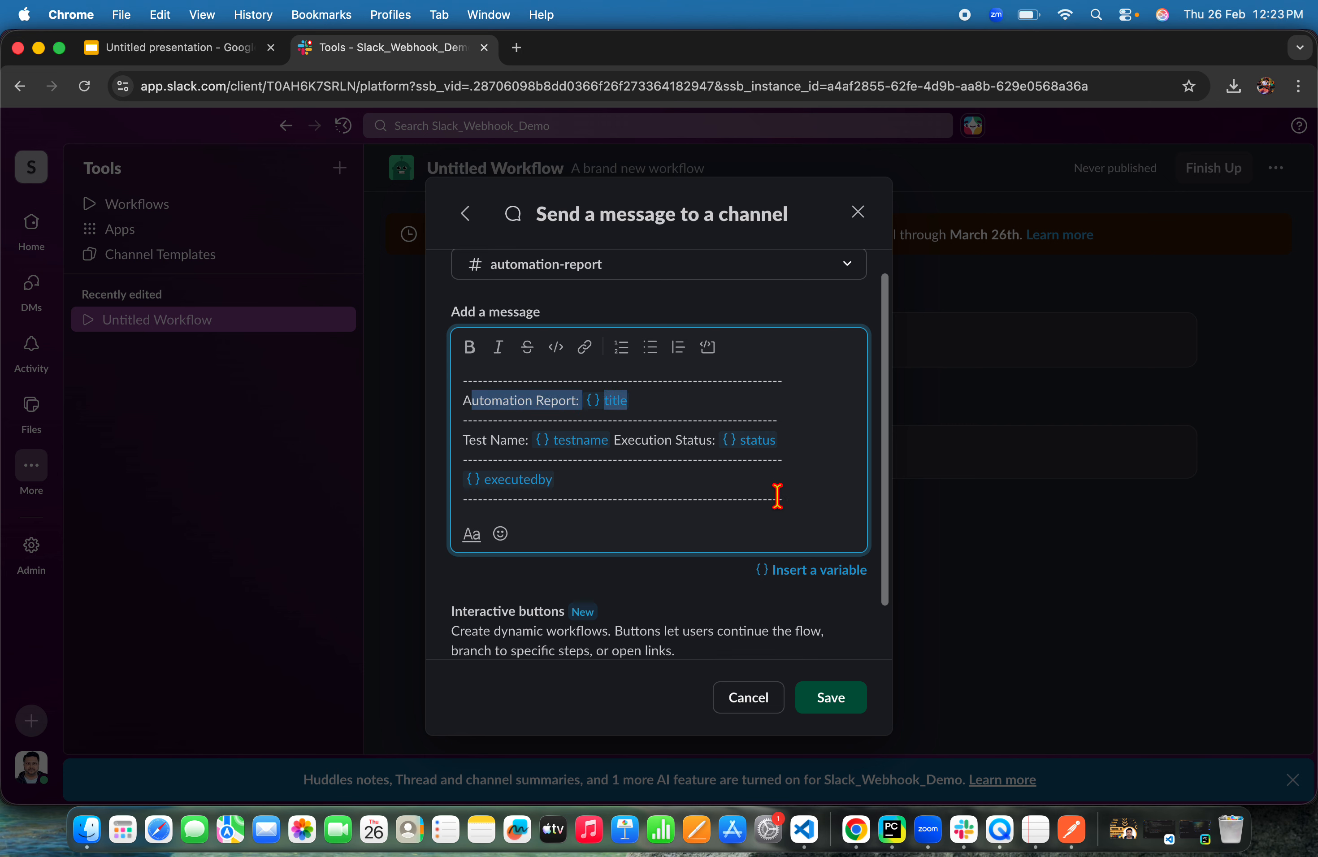
{"action": "left_click_drag", "start_coordinate": [805, 500], "coordinate": [463, 372]}
{"action": "left_click", "coordinate": [836, 503]}
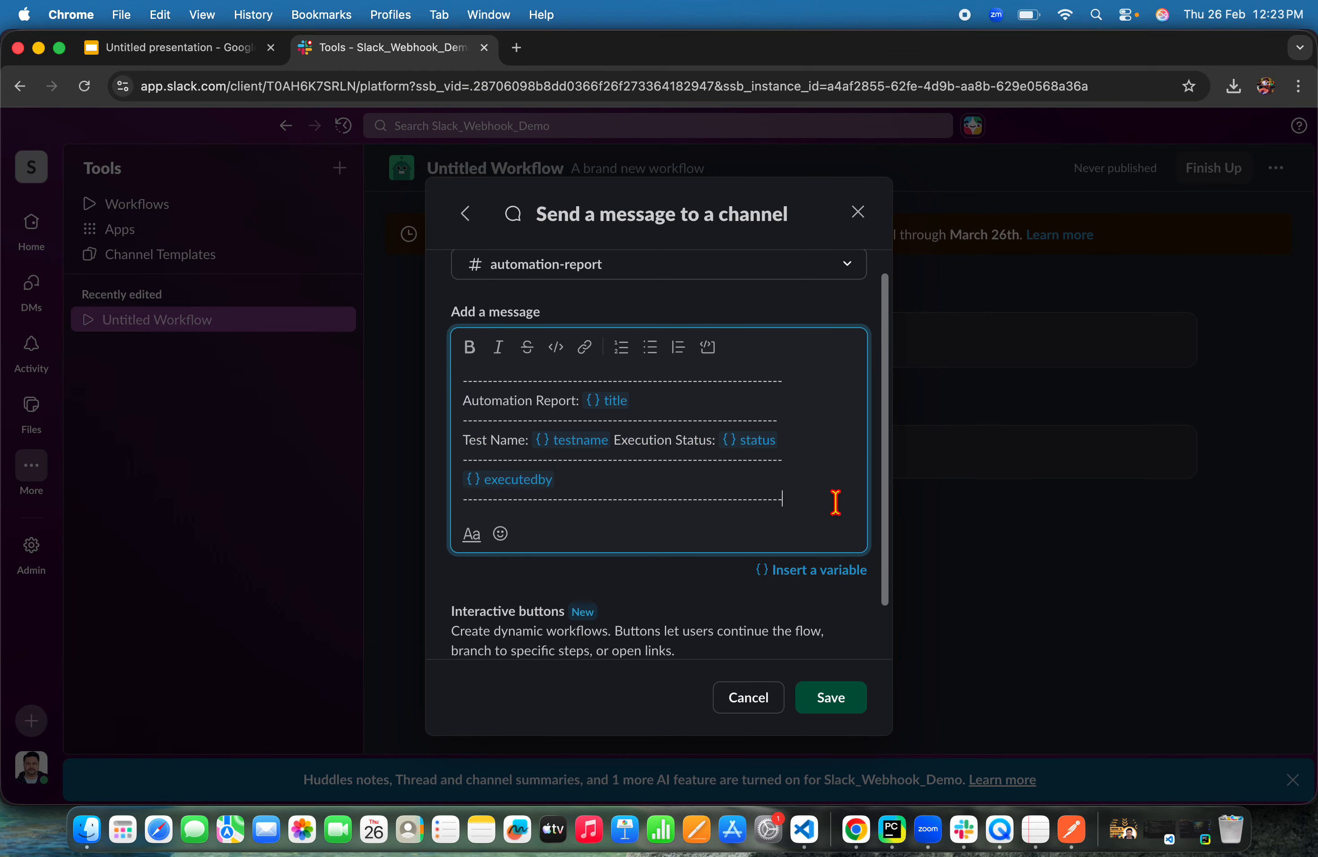
{"action": "left_click", "coordinate": [856, 713]}
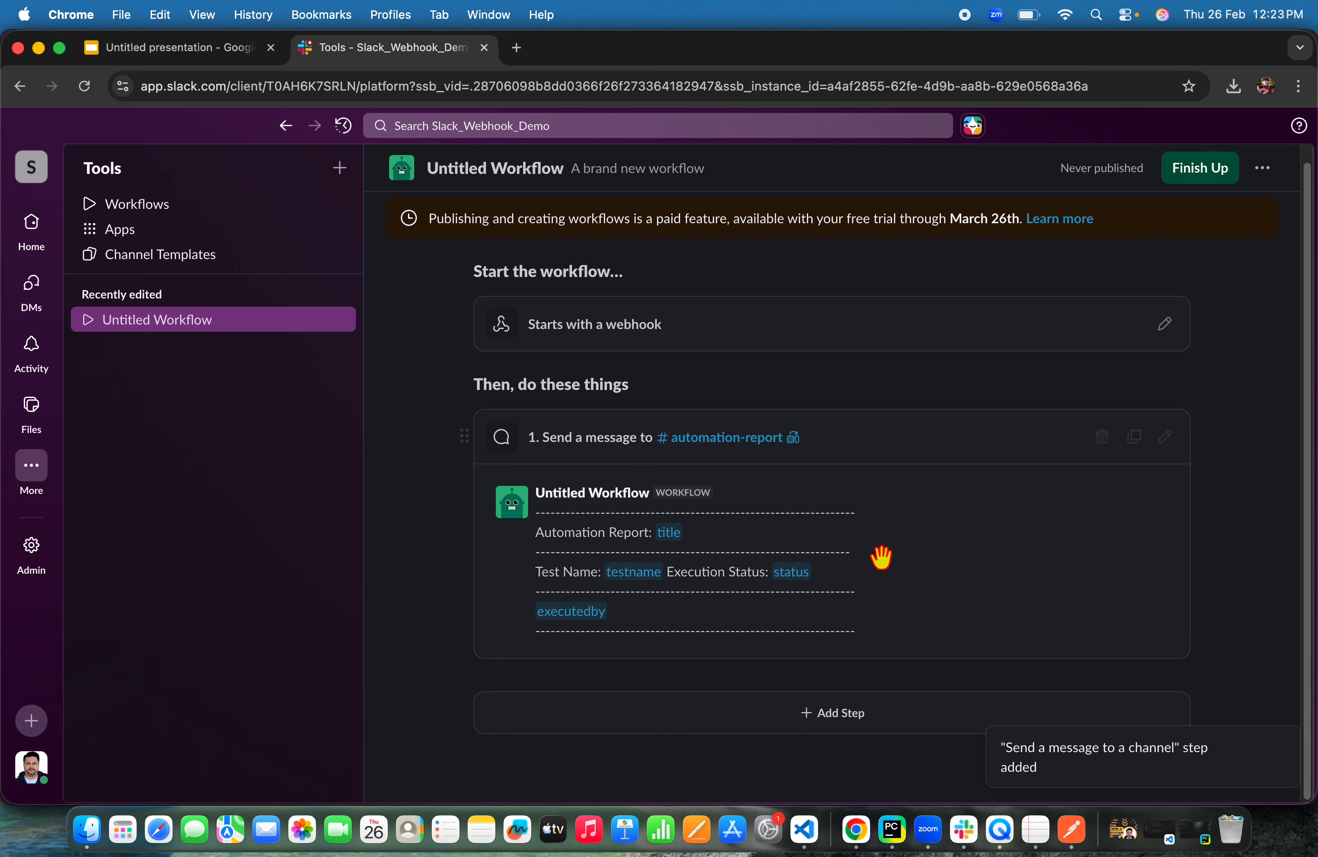
Publish the workflow named Automation Report Workflow and add it to the automation-report channel
{"action": "scroll", "coordinate": [873, 465], "scroll_direction": "up", "scroll_amount": 1}
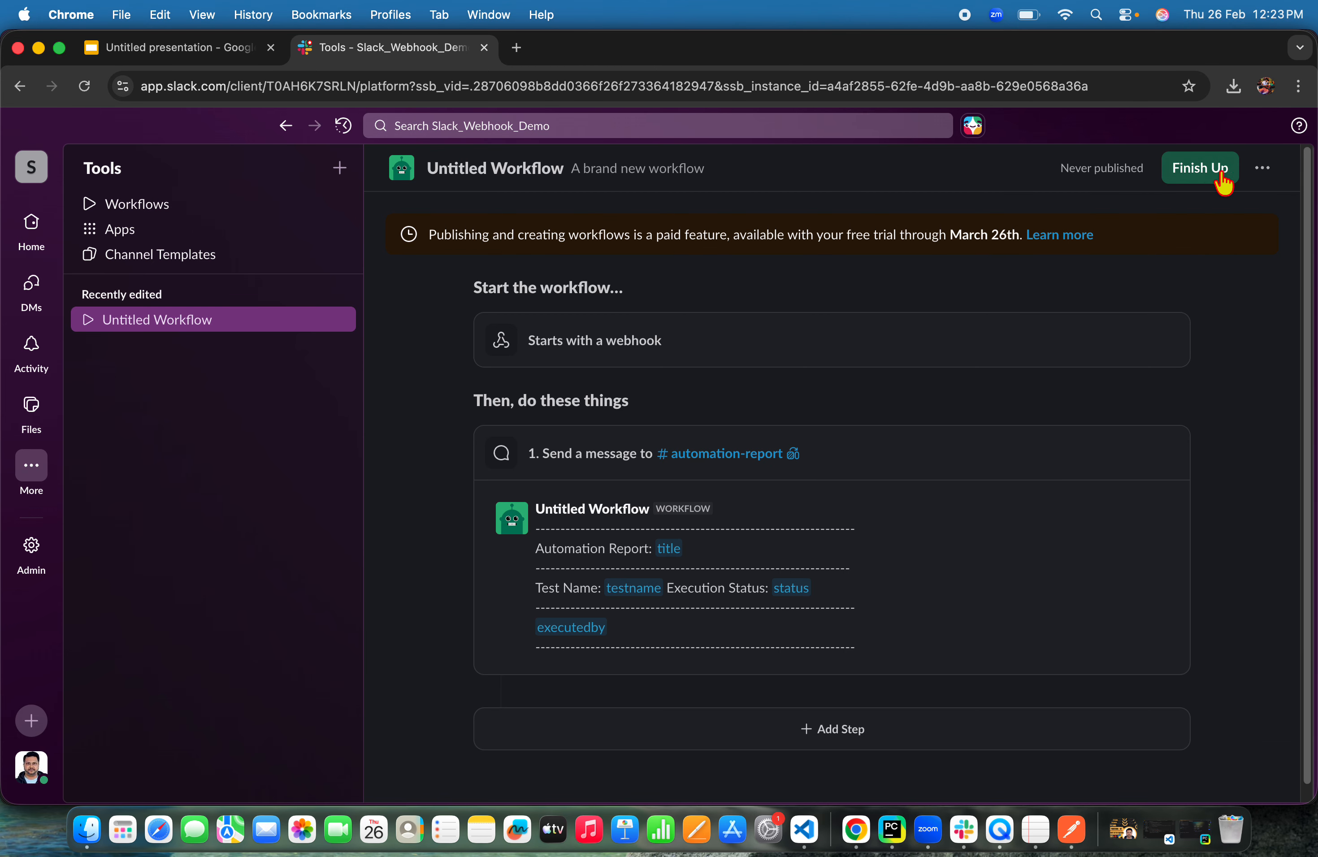
{"action": "left_click", "coordinate": [1198, 168]}
{"action": "left_click", "coordinate": [691, 289]}
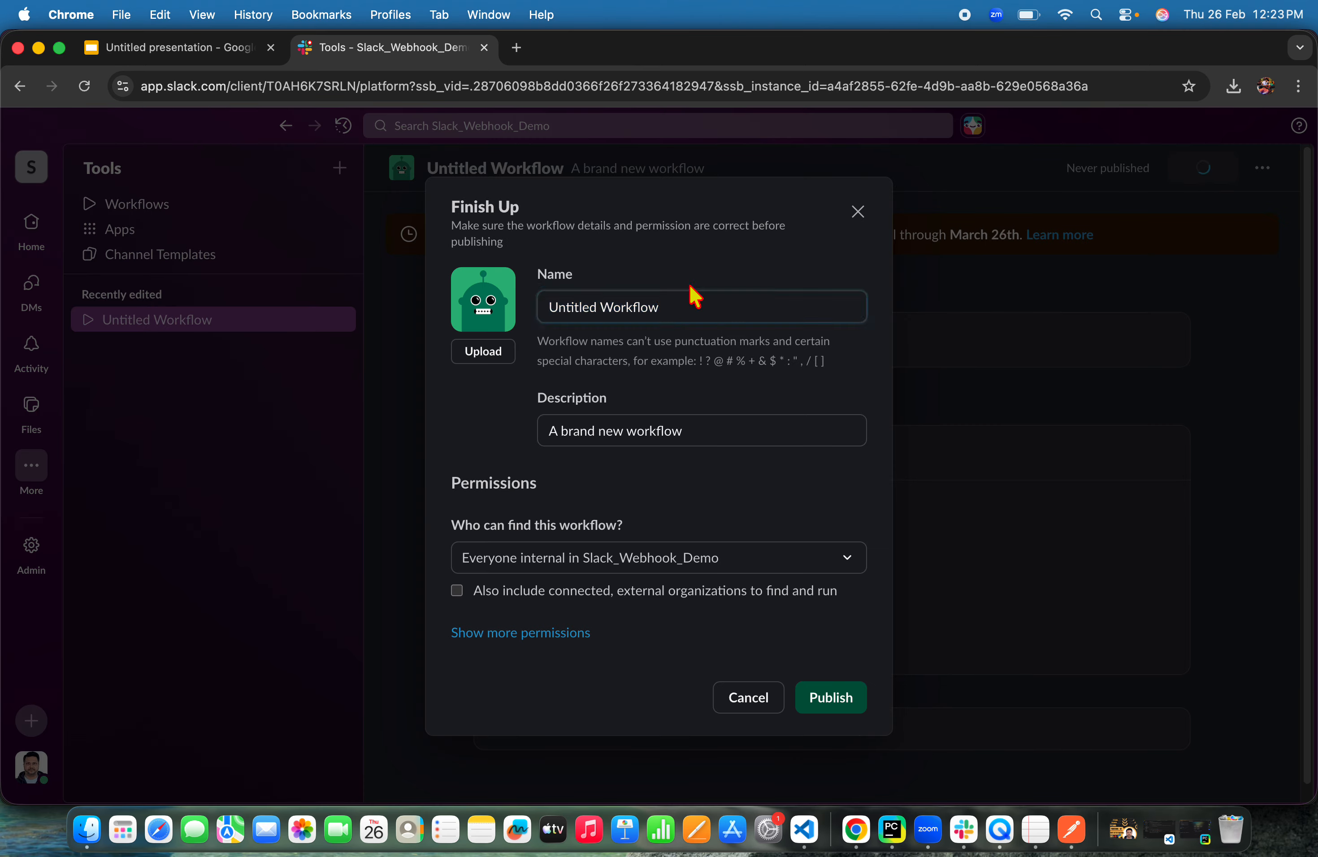
{"action": "left_click", "coordinate": [707, 302]}
{"action": "left_click", "coordinate": [721, 308]}
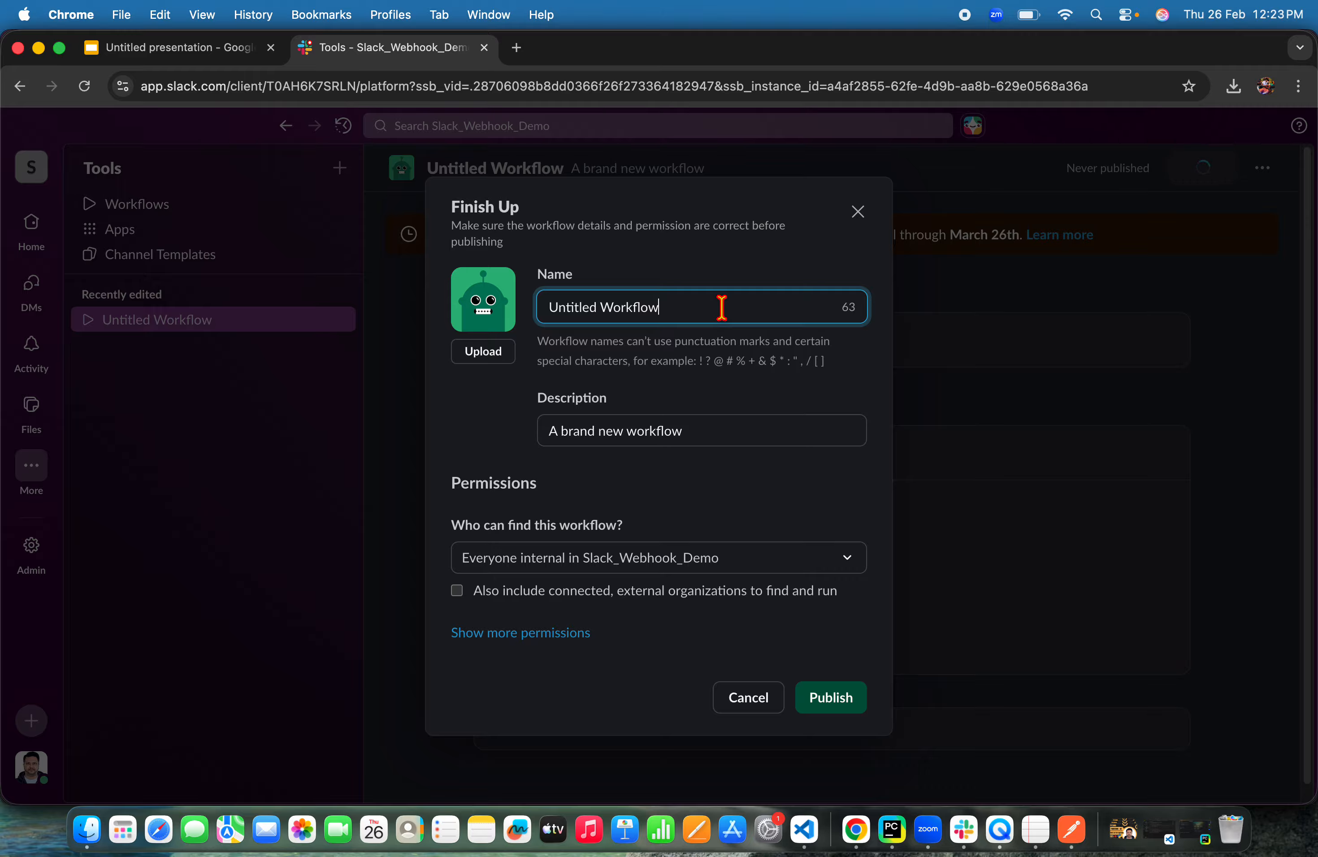
{"action": "key", "text": "super+a"}
{"action": "type", "text": "W"}
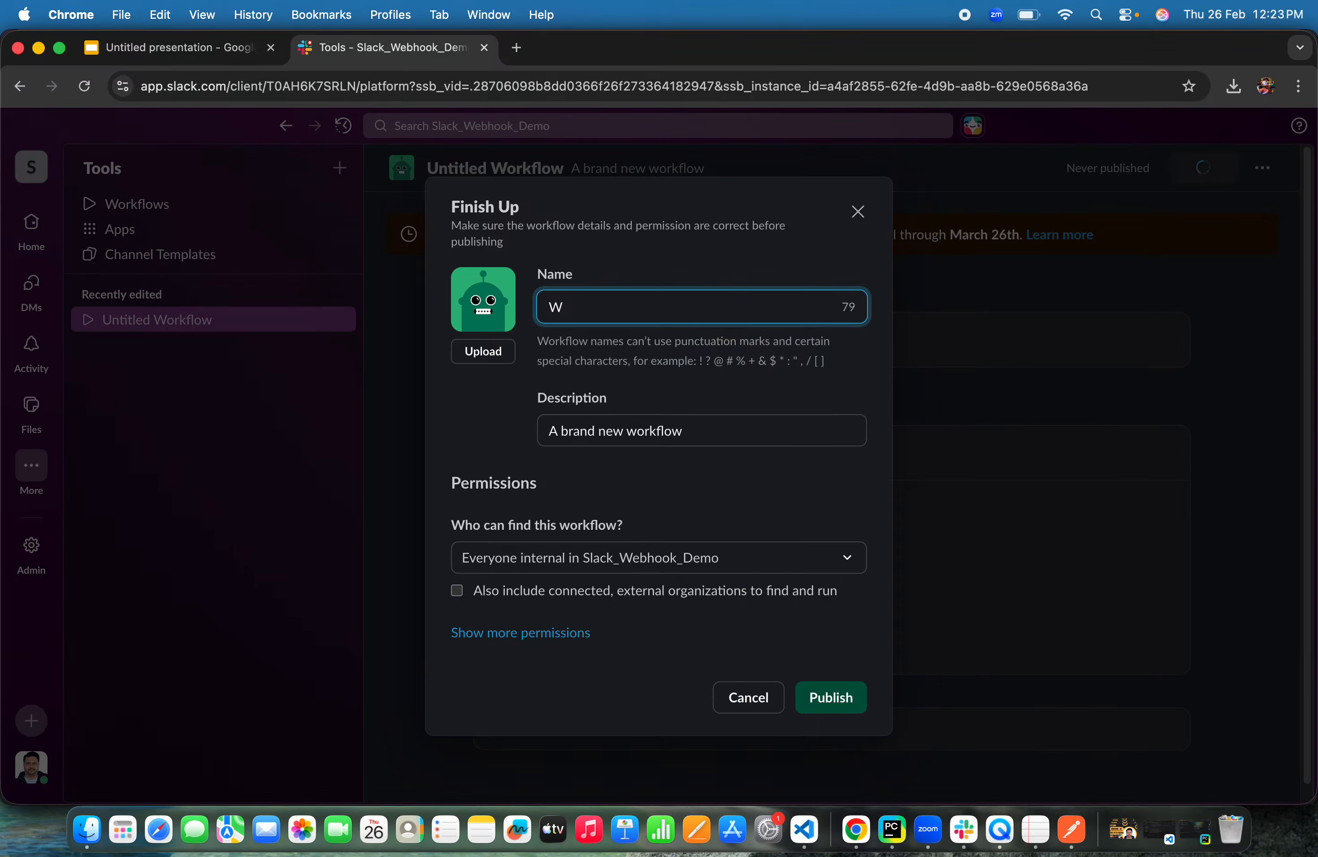
{"action": "key", "text": "BackSpace"}
{"action": "type", "text": "Automation Report Workflow"}
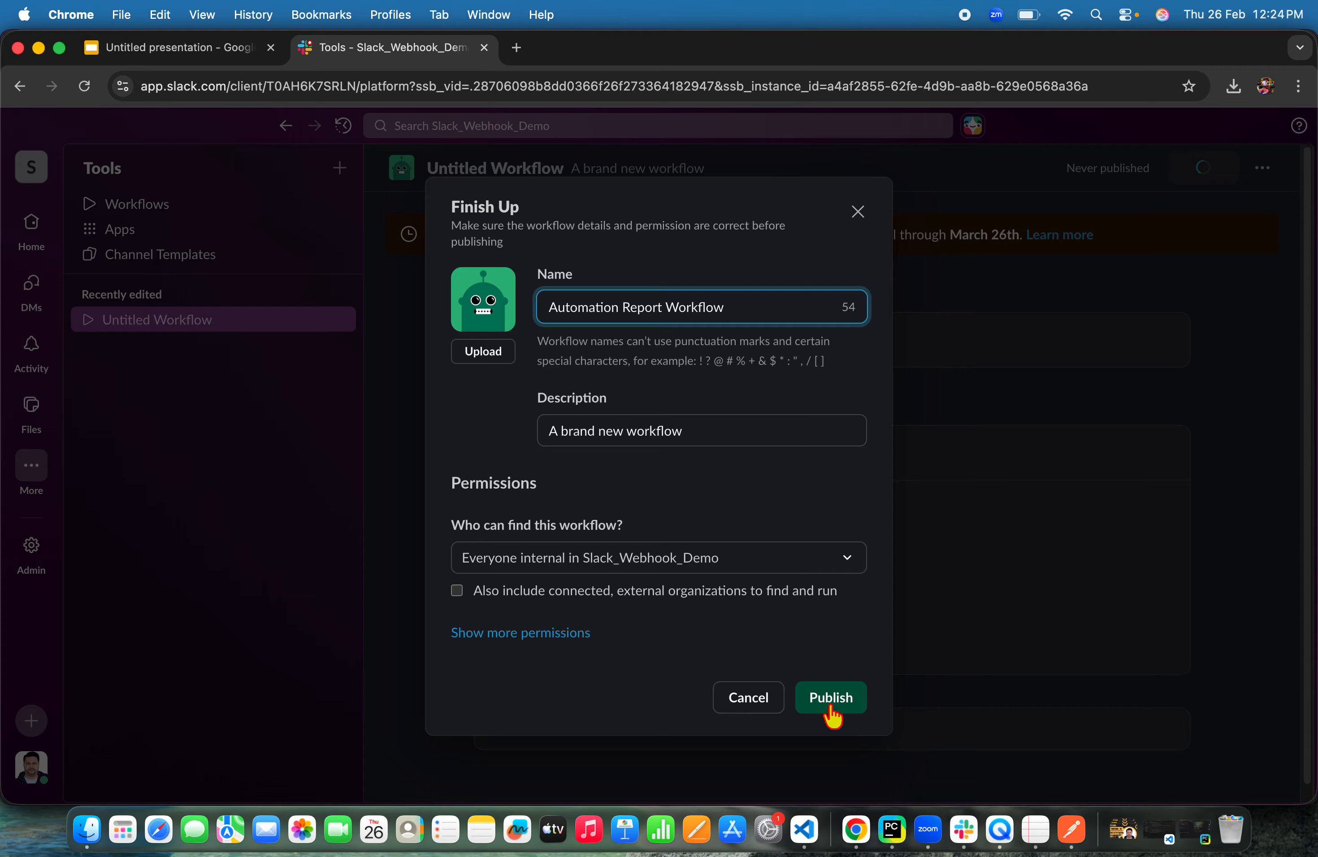
{"action": "left_click", "coordinate": [848, 708]}
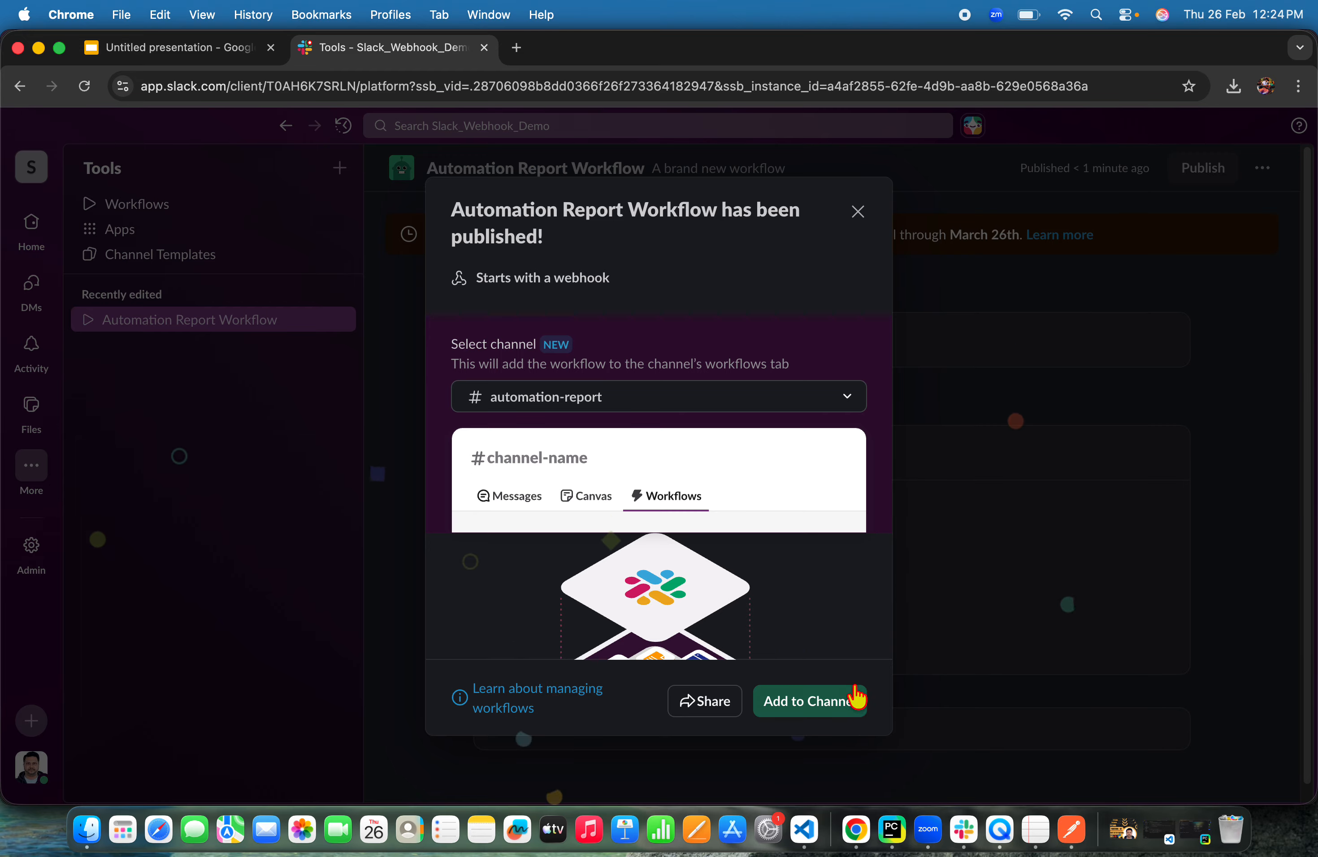
{"action": "left_click", "coordinate": [844, 706]}
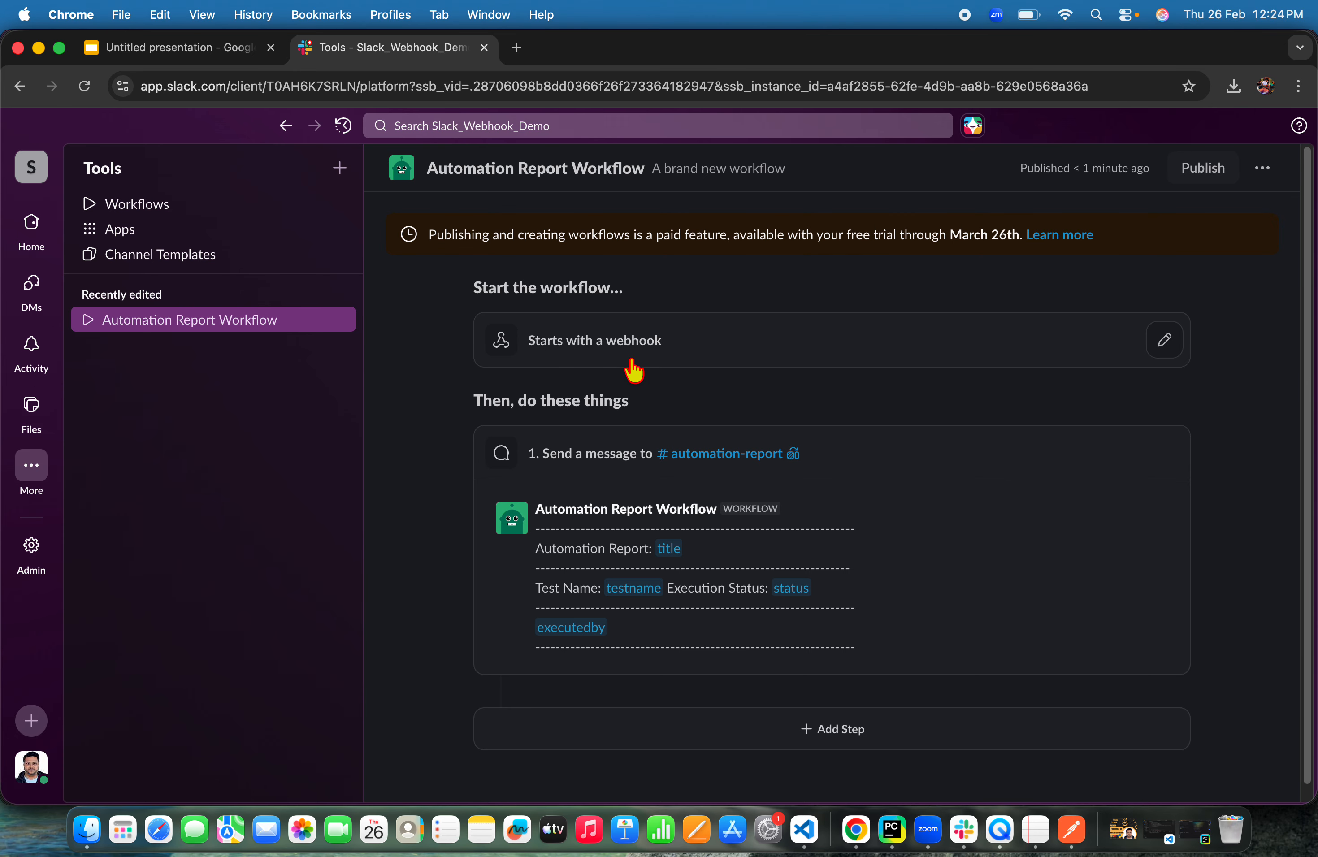
Open the webhook trigger settings and copy the web request URL
{"action": "left_click", "coordinate": [1164, 340]}
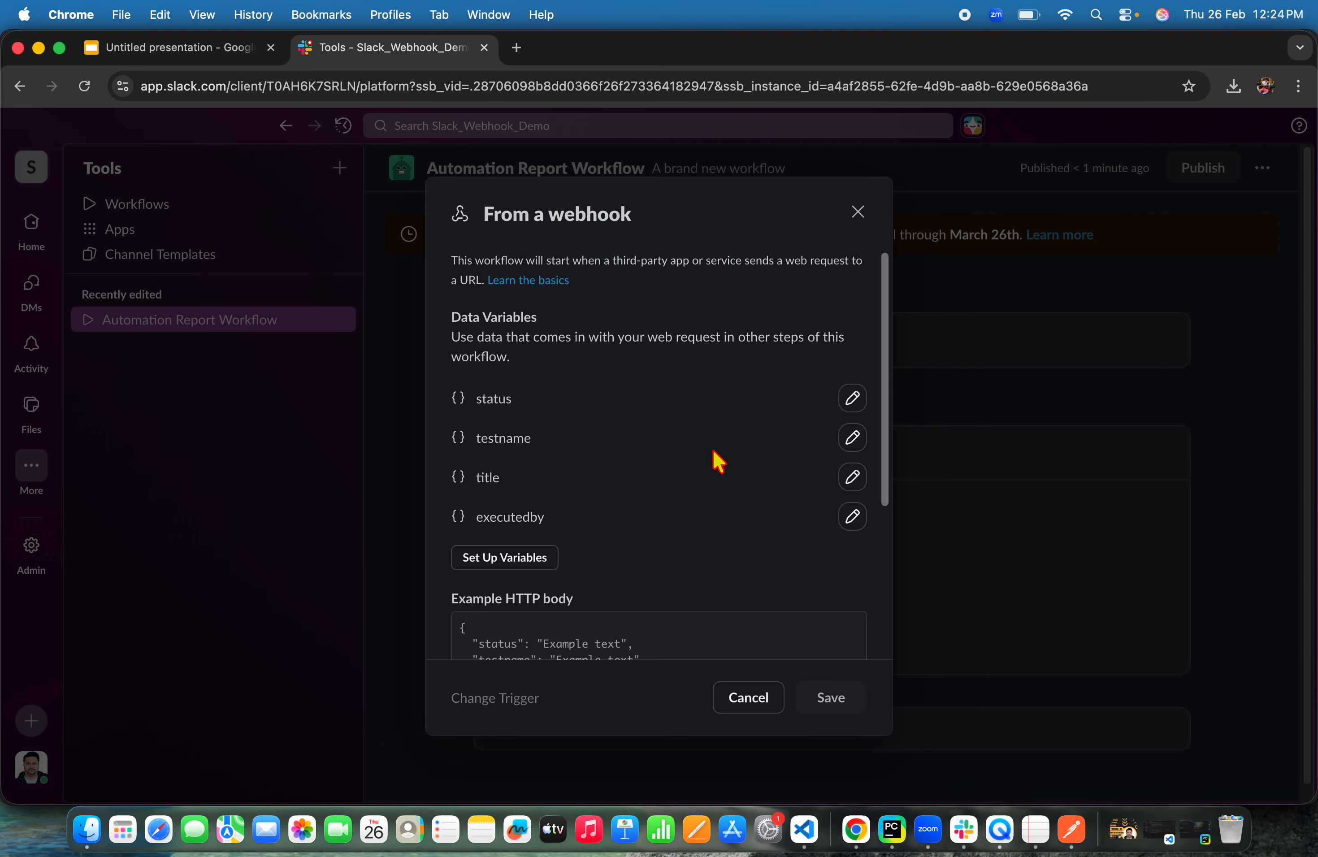
{"action": "scroll", "coordinate": [714, 452], "scroll_direction": "down", "scroll_amount": 5}
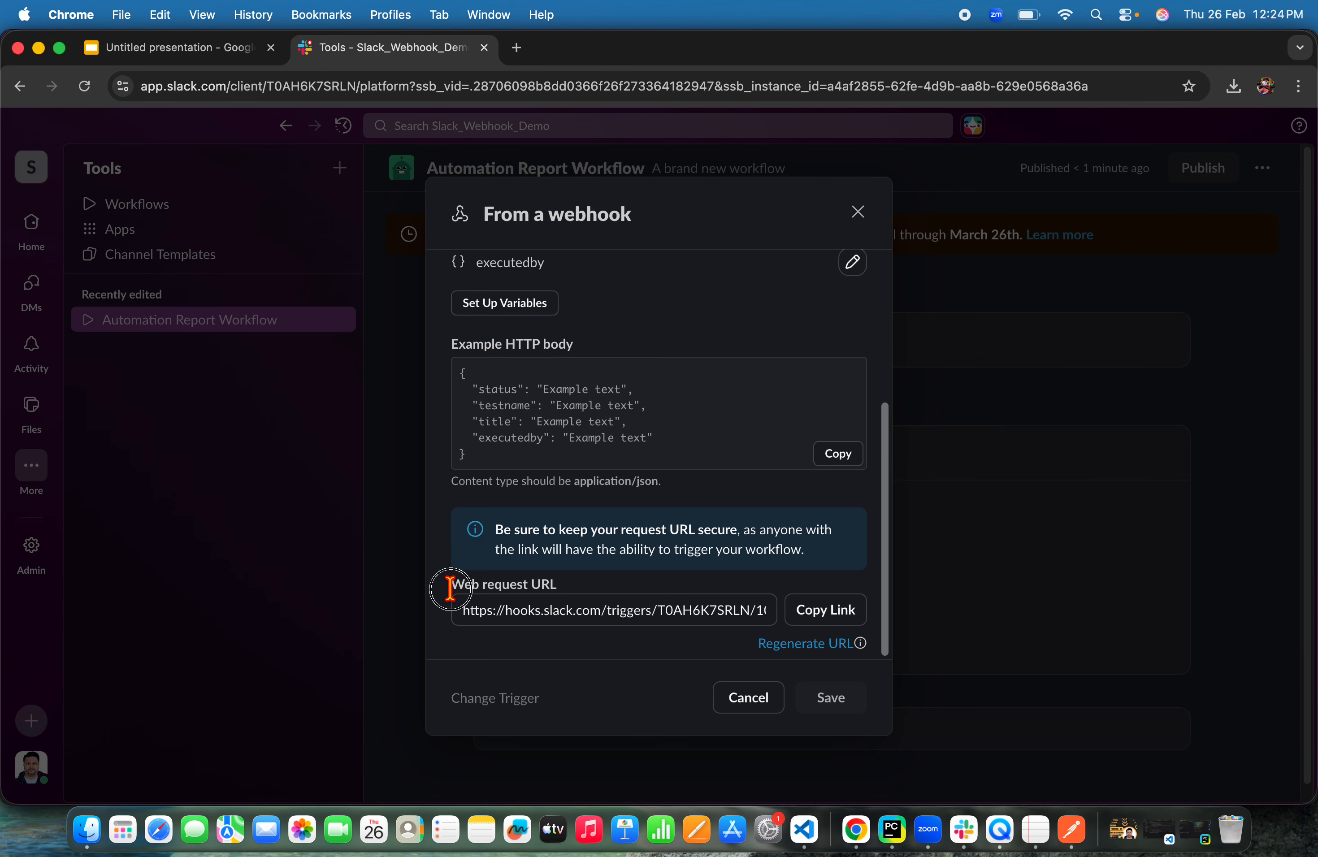
{"action": "left_click_drag", "start_coordinate": [450, 589], "coordinate": [597, 588]}
{"action": "left_click", "coordinate": [462, 610]}
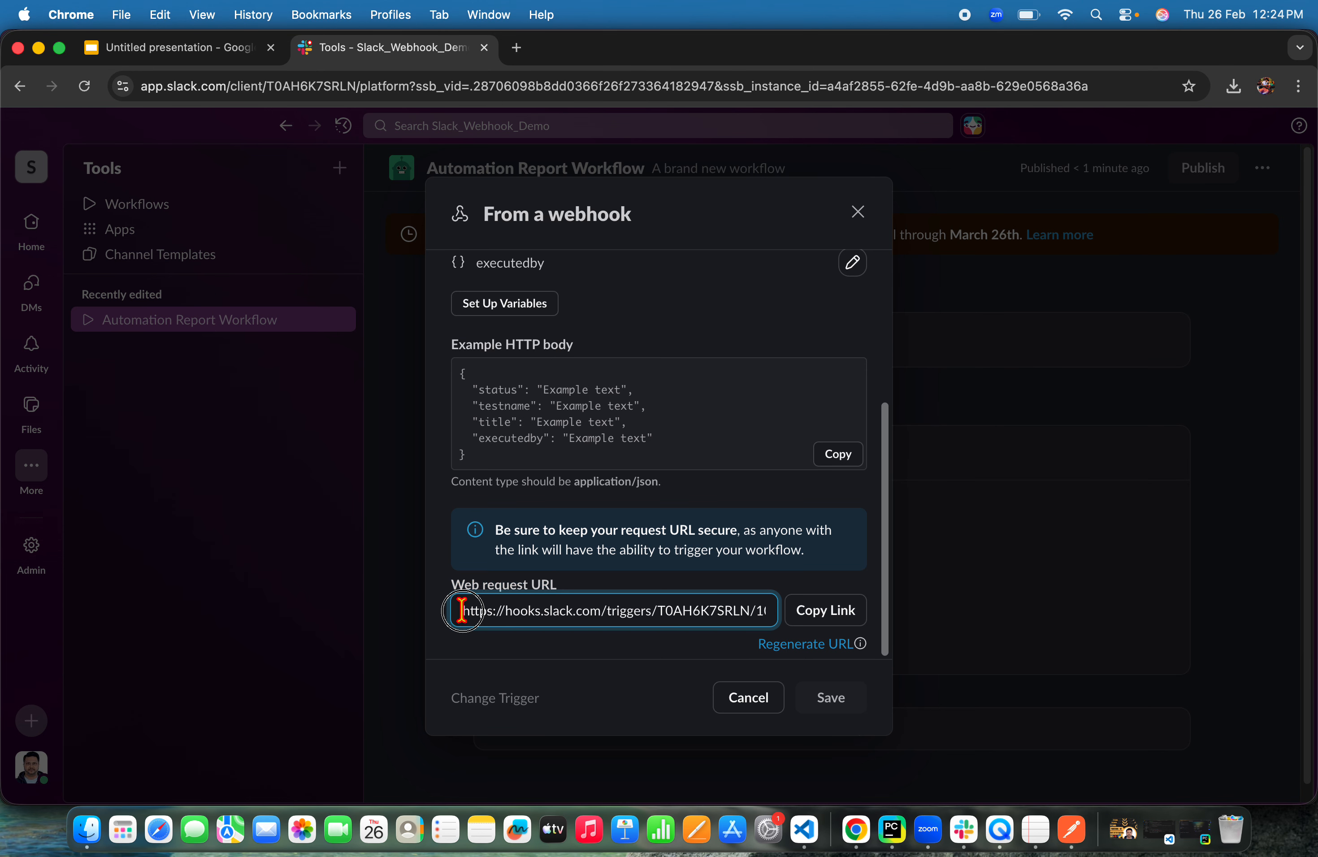
{"action": "left_click_drag", "start_coordinate": [462, 610], "coordinate": [784, 619]}
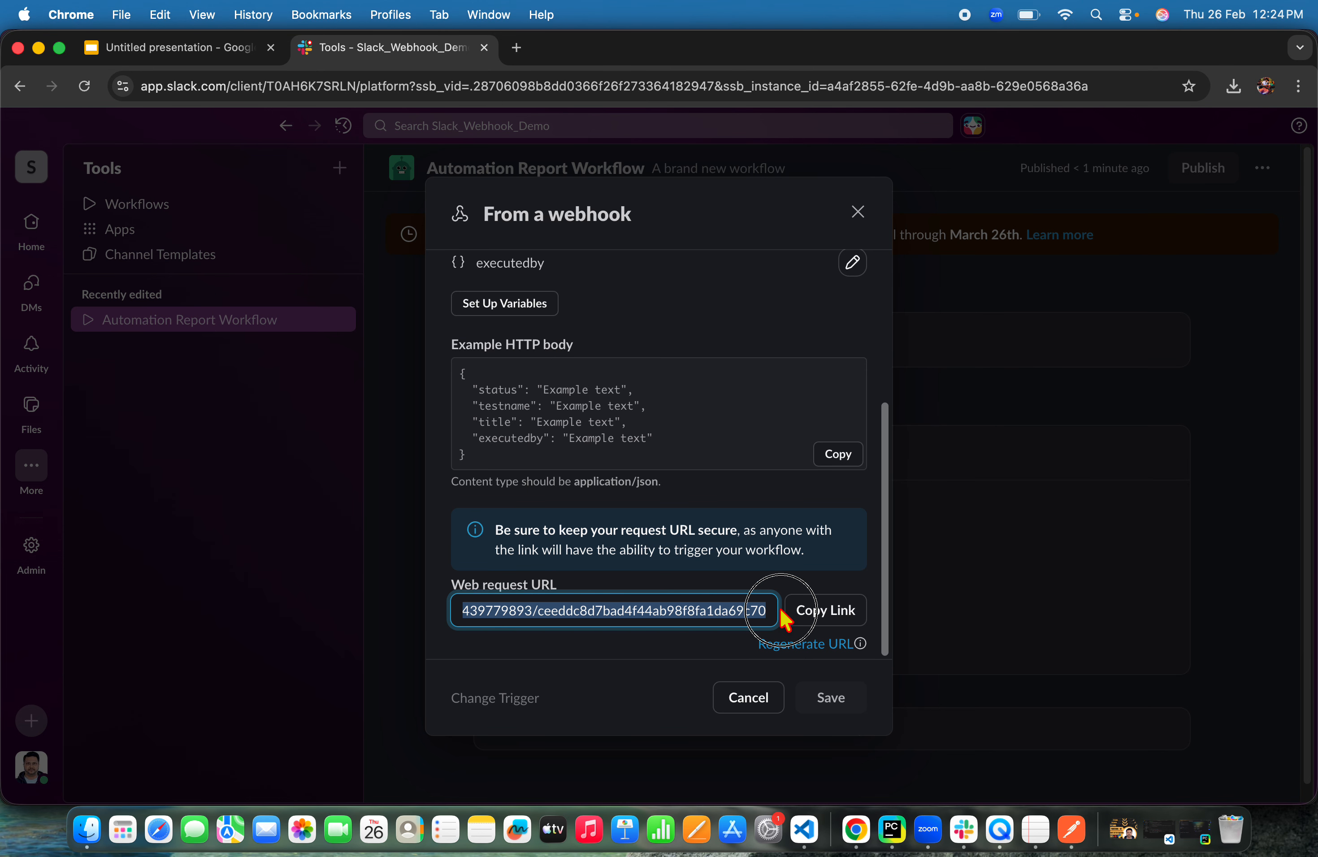
{"action": "left_click", "coordinate": [818, 616]}
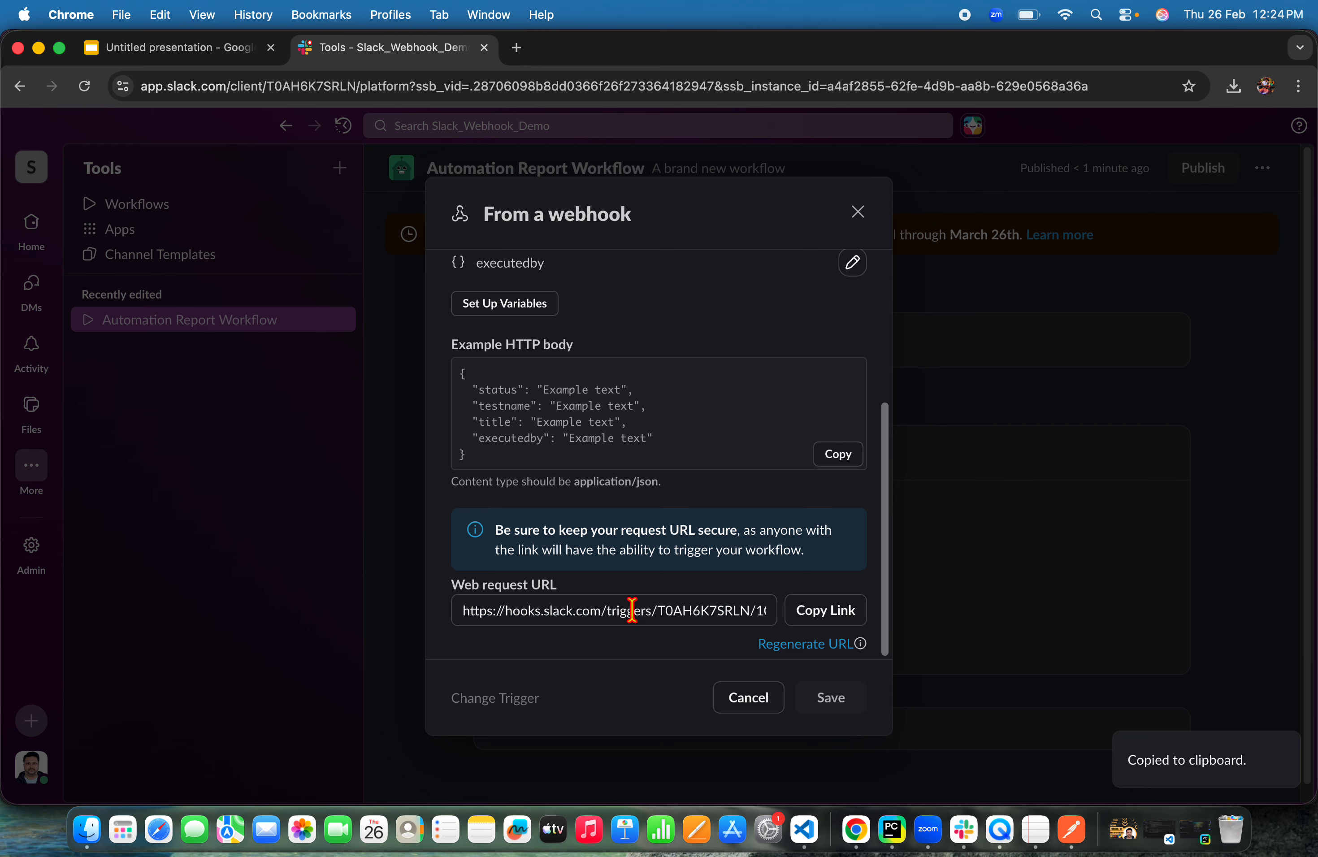
{"action": "left_click", "coordinate": [466, 611]}
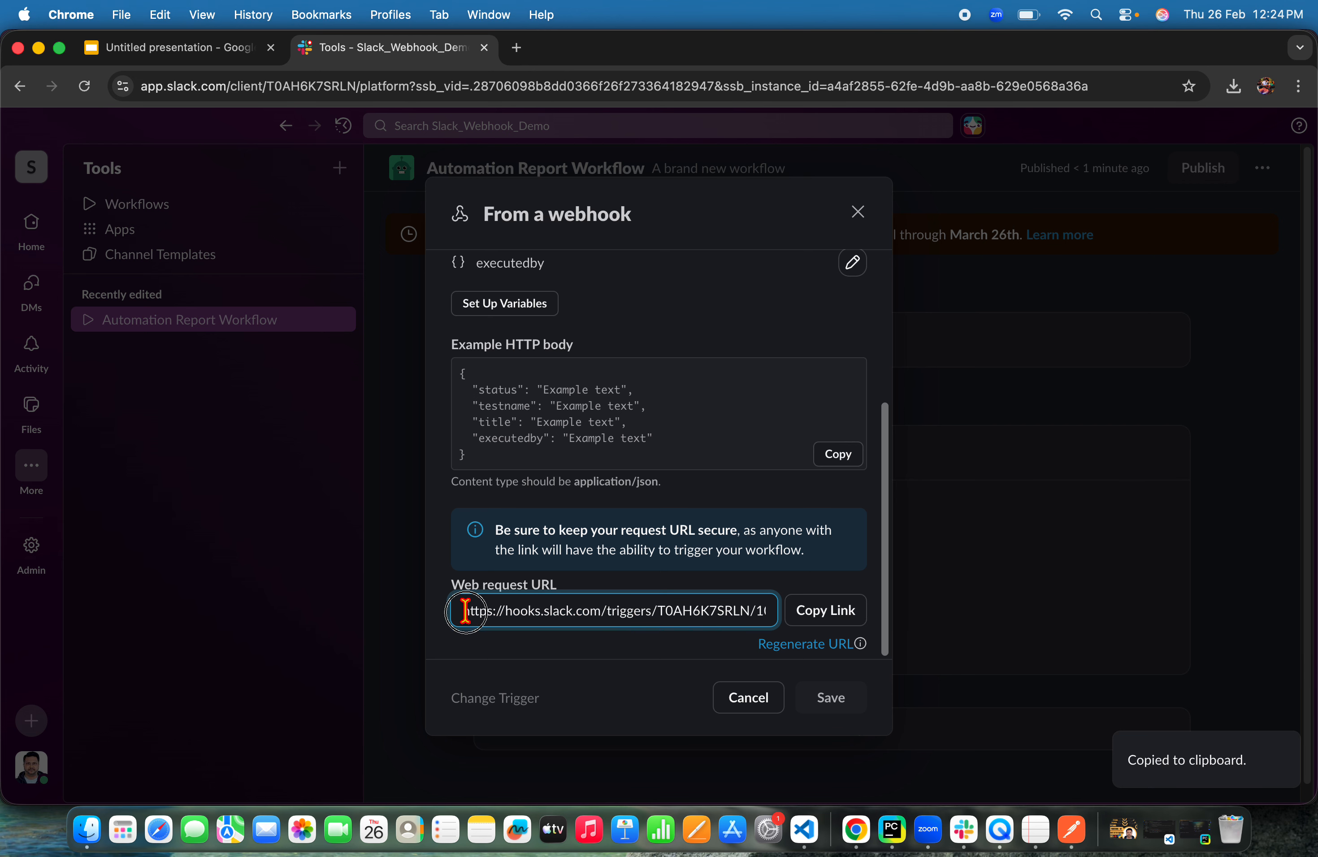
{"action": "left_click_drag", "start_coordinate": [465, 611], "coordinate": [844, 618]}
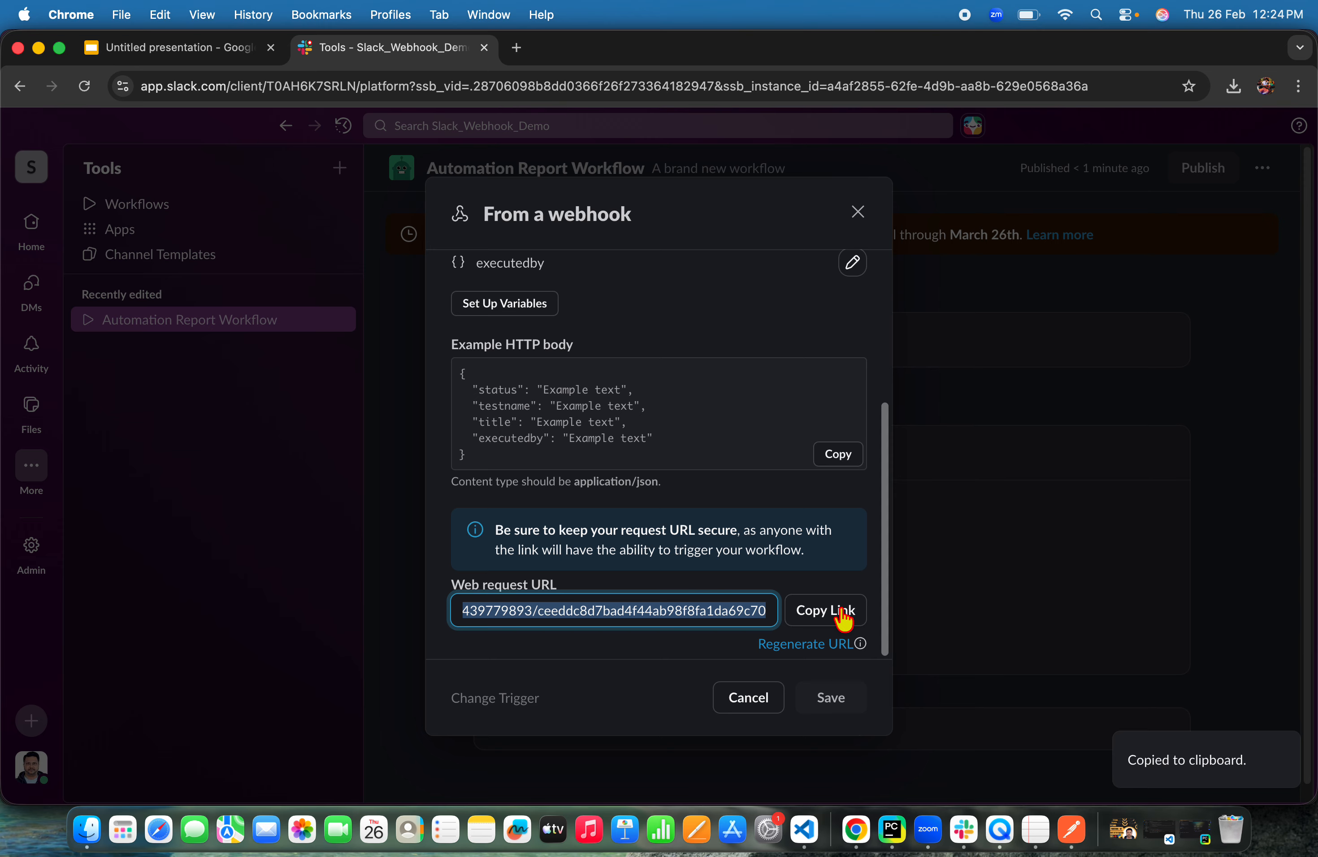
{"action": "left_click", "coordinate": [844, 615]}
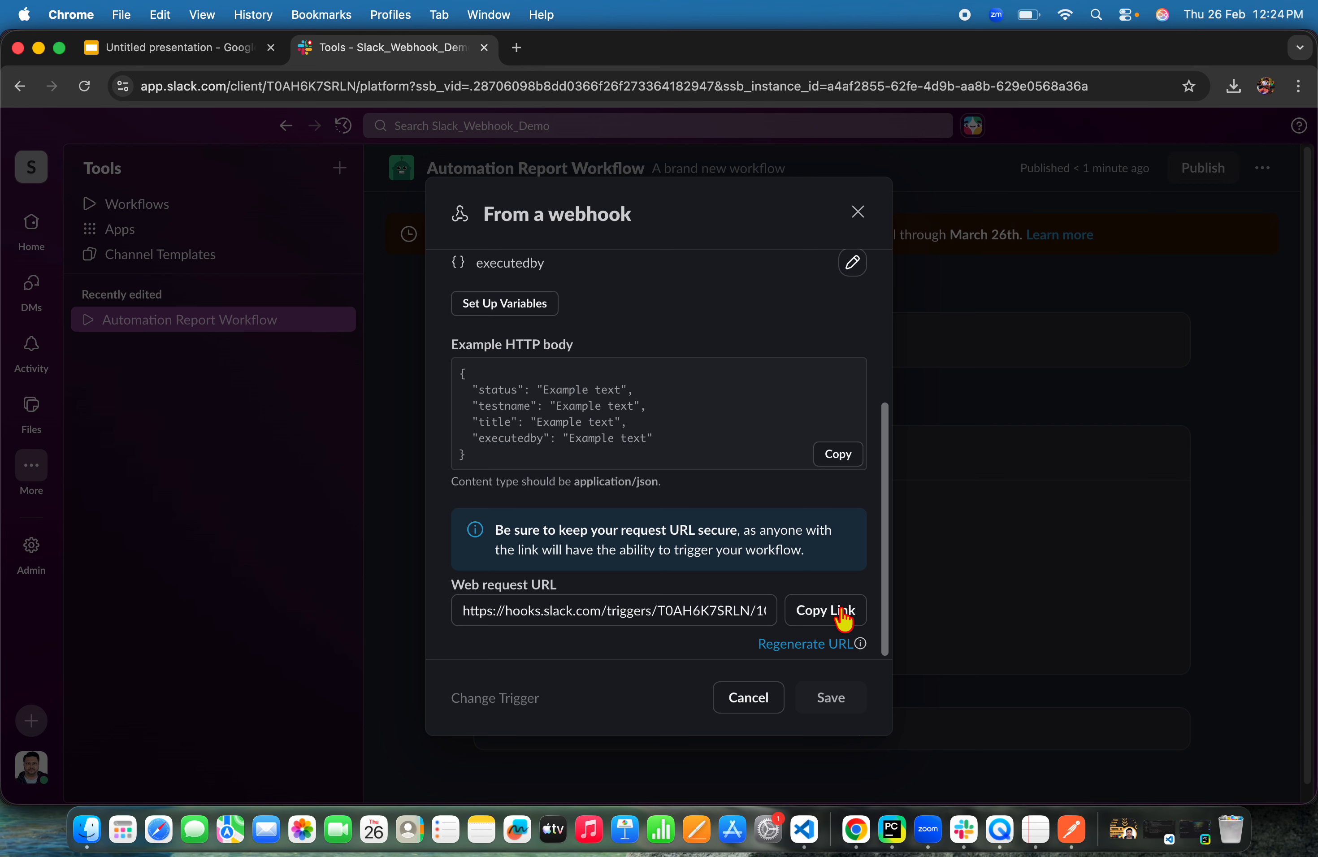
Switch to Postman and add a new request to the Slack-Webhook collection
{"action": "left_click", "coordinate": [1072, 829]}
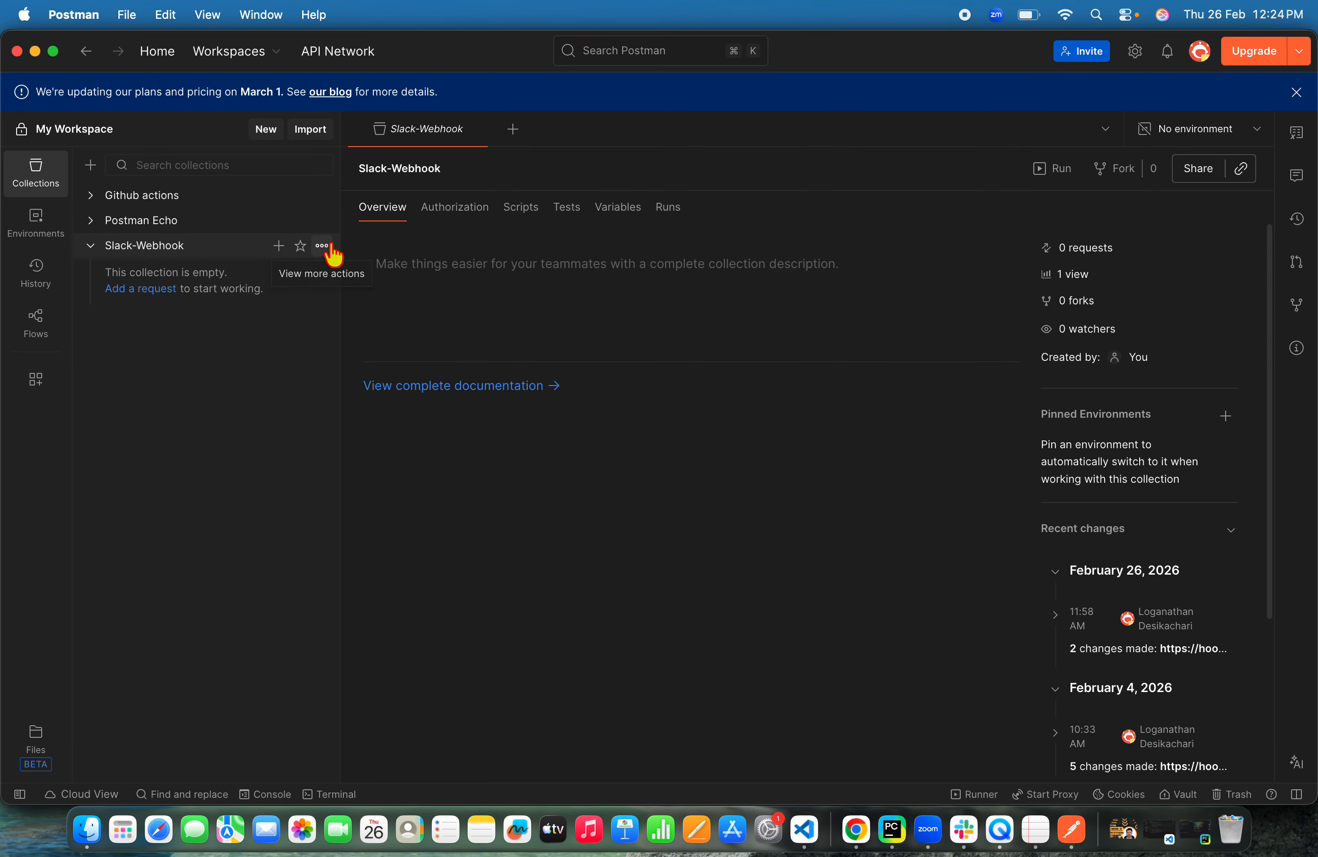
{"action": "left_click", "coordinate": [322, 246]}
{"action": "left_click", "coordinate": [369, 281]}
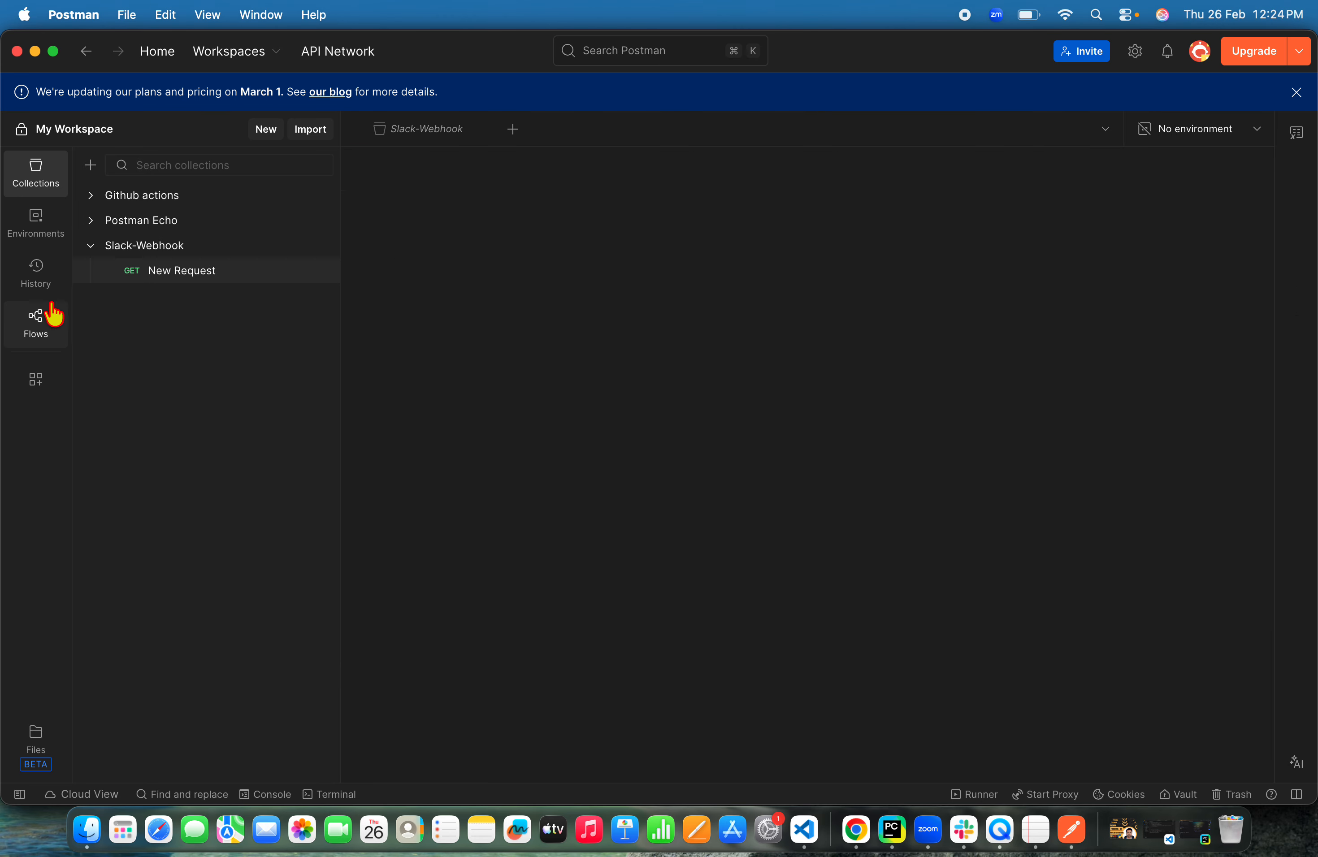
Paste the webhook request URL into the new request and set its method to POST
{"action": "left_click", "coordinate": [568, 215]}
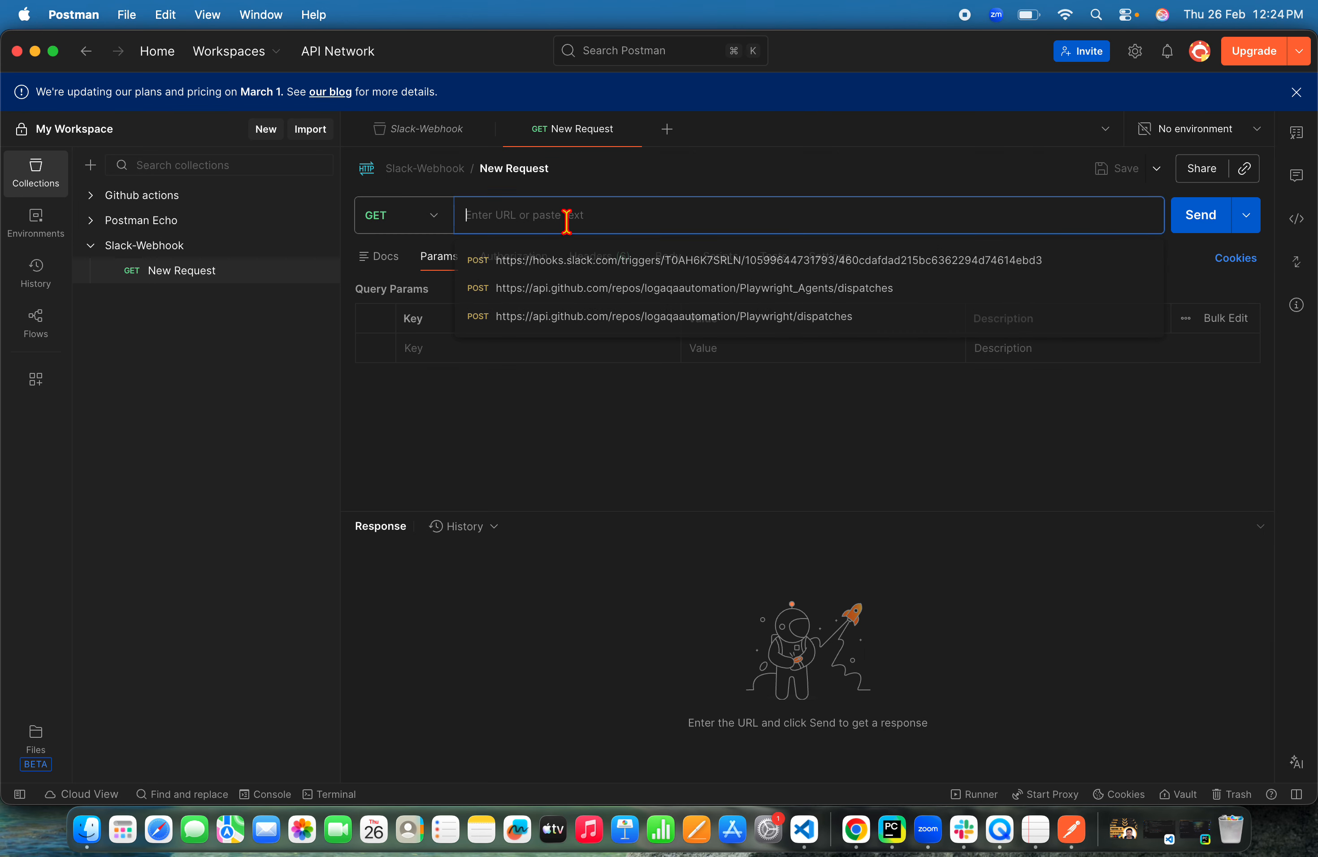
{"action": "key", "text": "super+v"}
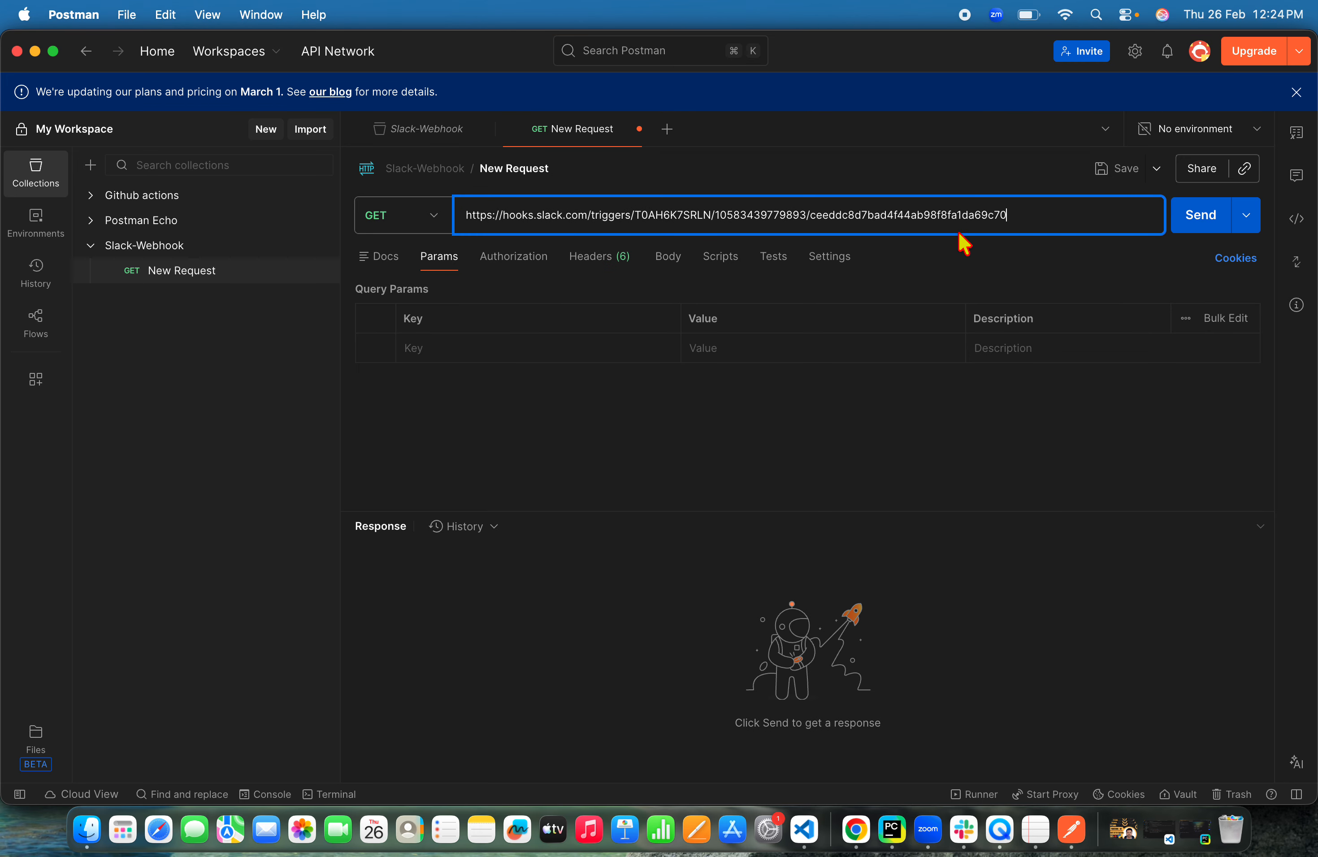
{"action": "left_click_drag", "start_coordinate": [1029, 215], "coordinate": [444, 220]}
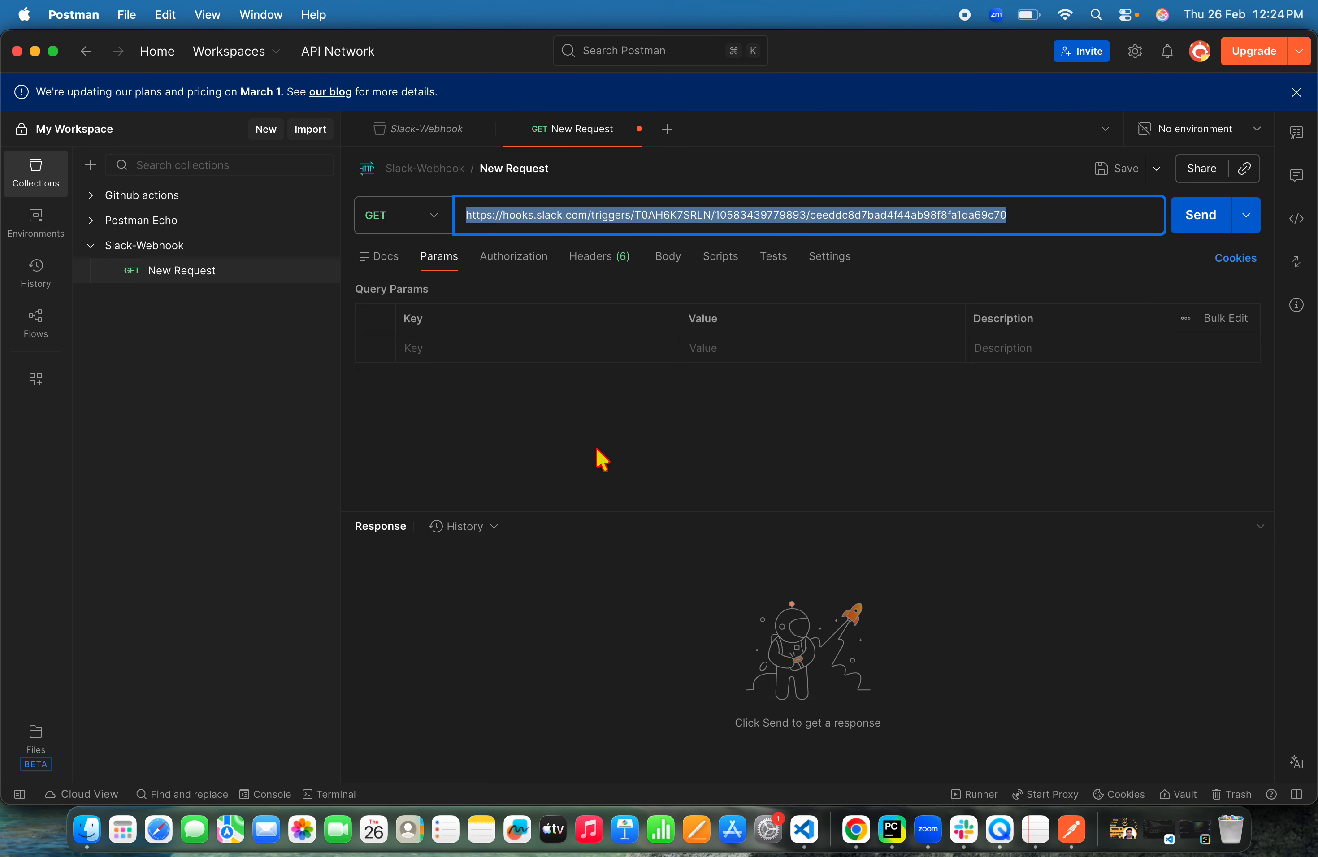
{"action": "left_click", "coordinate": [431, 215]}
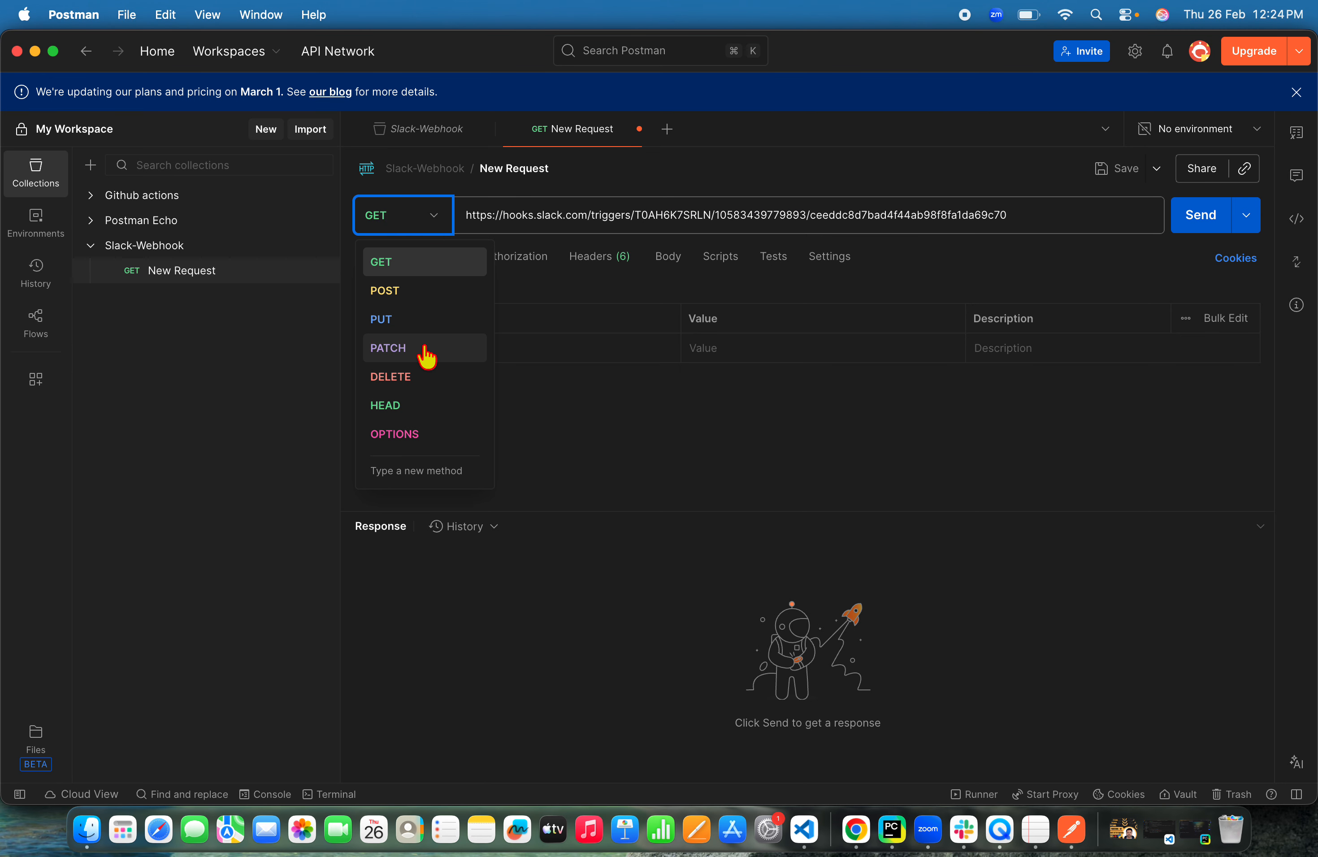
{"action": "left_click", "coordinate": [426, 292]}
Switch to the browser and copy the example HTTP body from the webhook trigger settings
{"action": "key", "text": "super+Tab"}
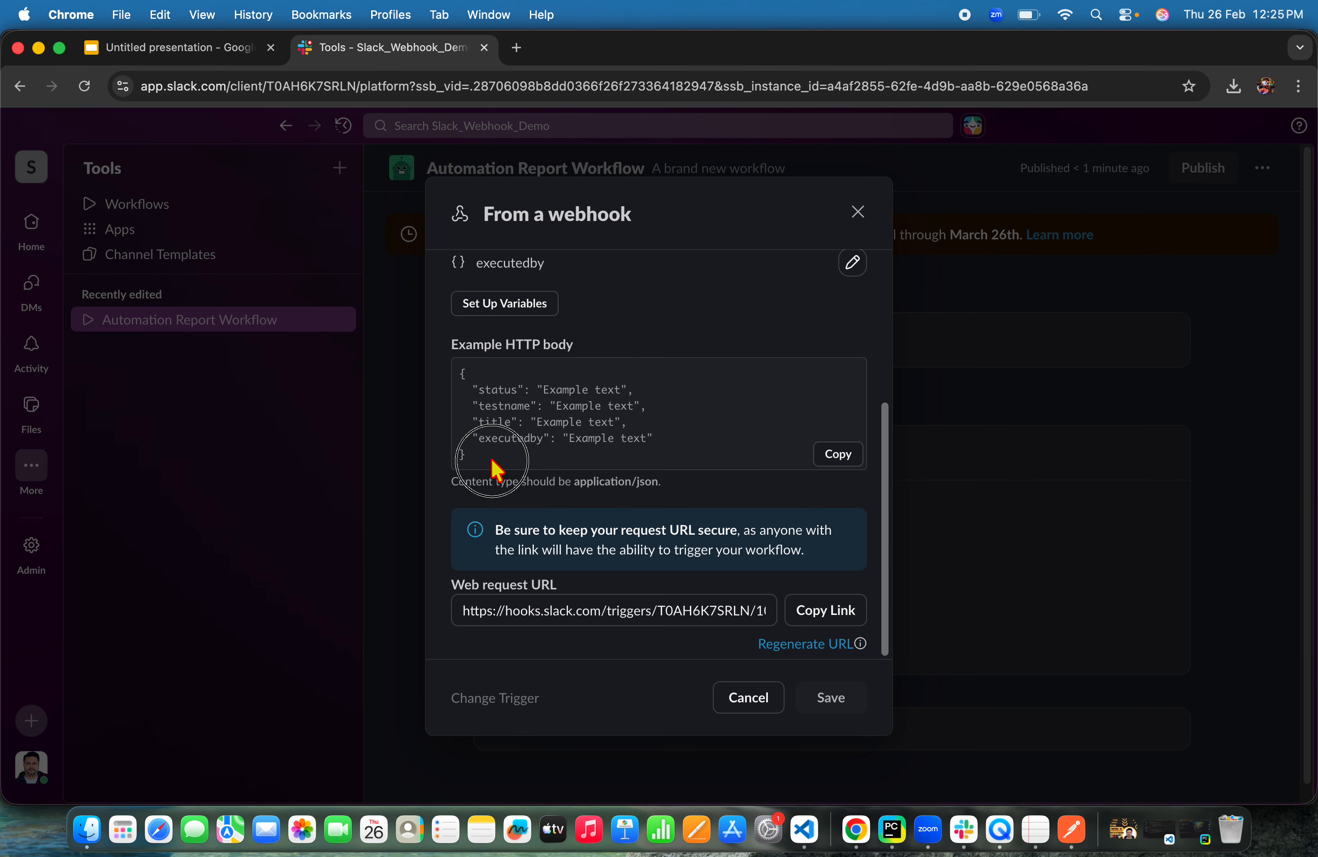
{"action": "left_click_drag", "start_coordinate": [498, 470], "coordinate": [436, 377]}
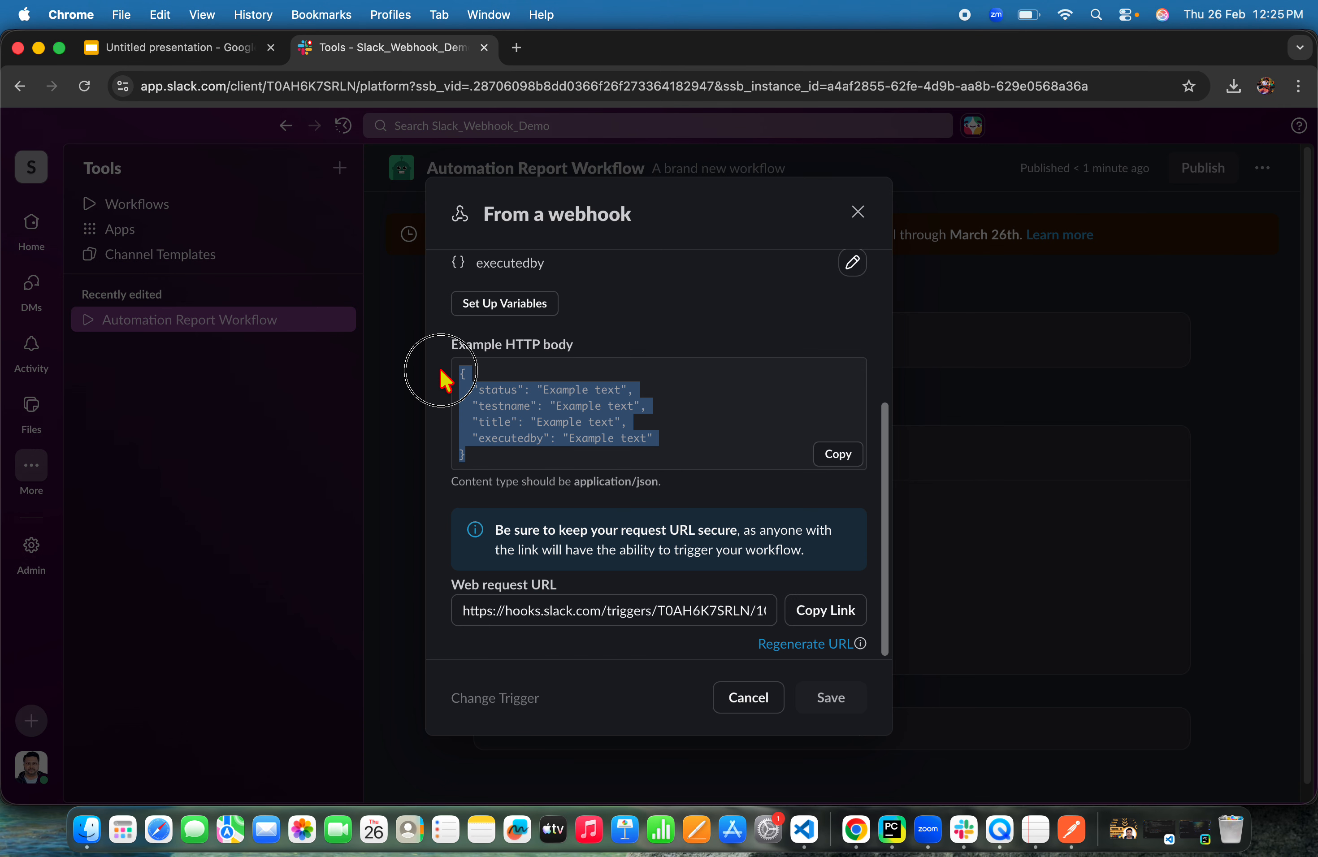
{"action": "key", "text": "super+c"}
{"action": "left_click", "coordinate": [836, 455]}
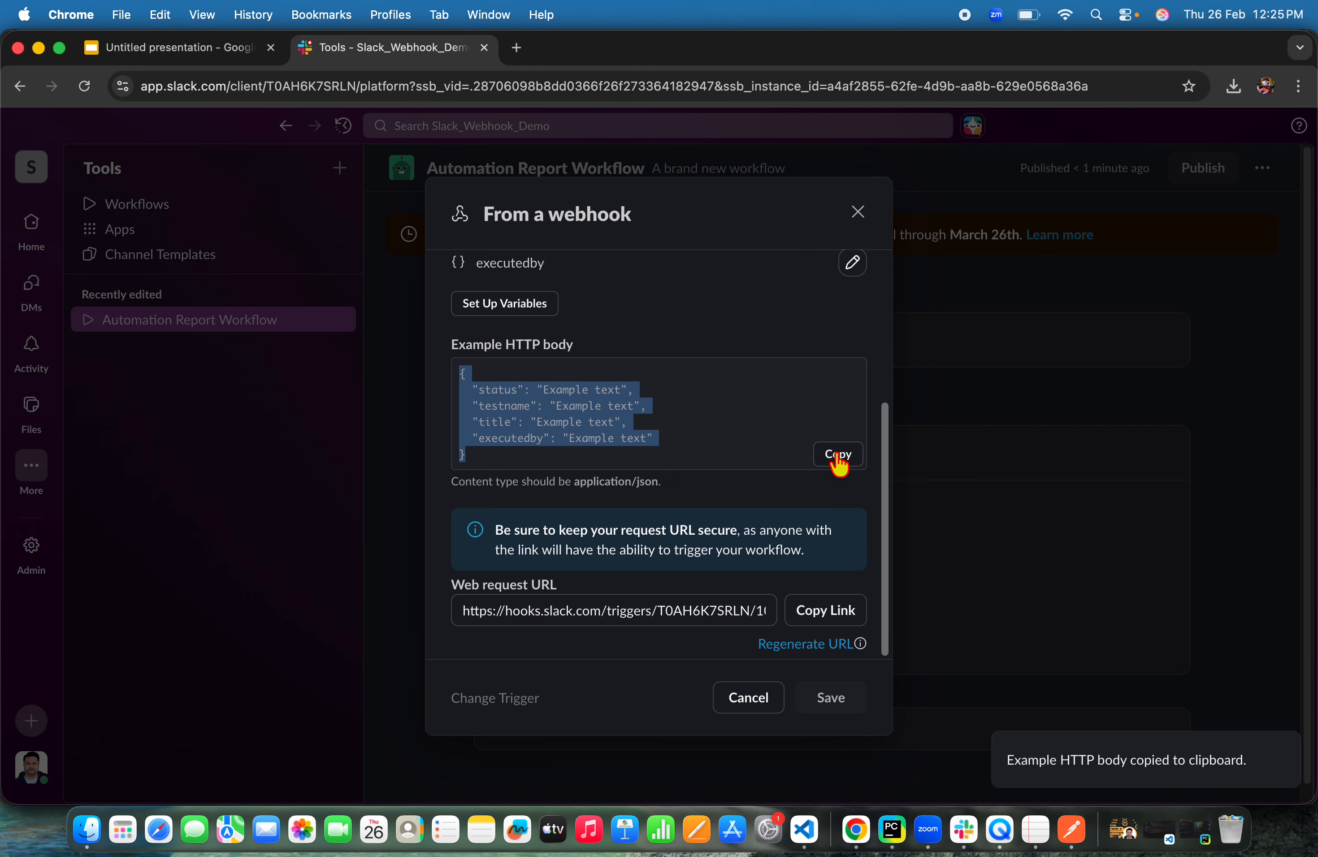
Paste the example body into the request as a raw JSON body
{"action": "key", "text": "super+Tab"}
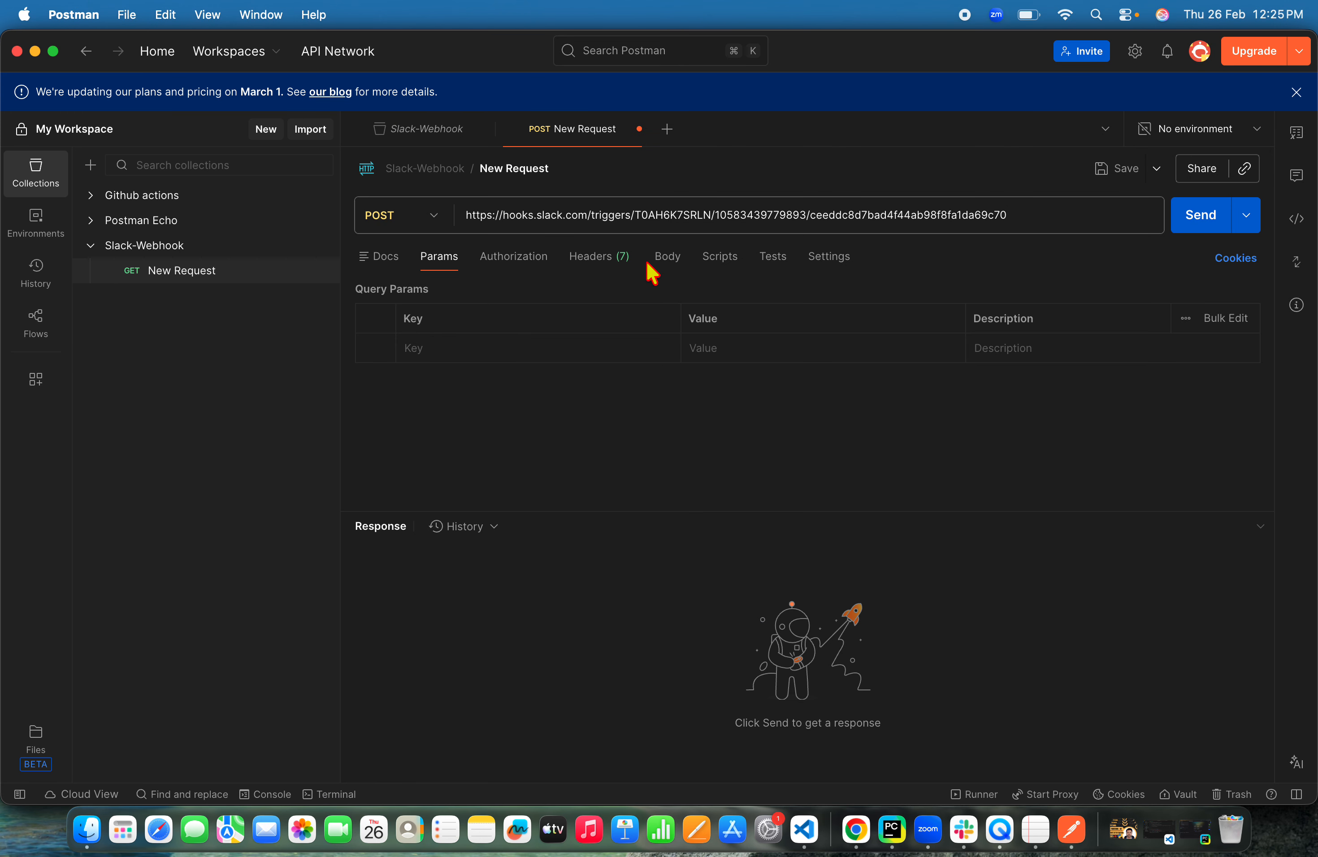
{"action": "left_click", "coordinate": [664, 257]}
{"action": "left_click", "coordinate": [680, 289]}
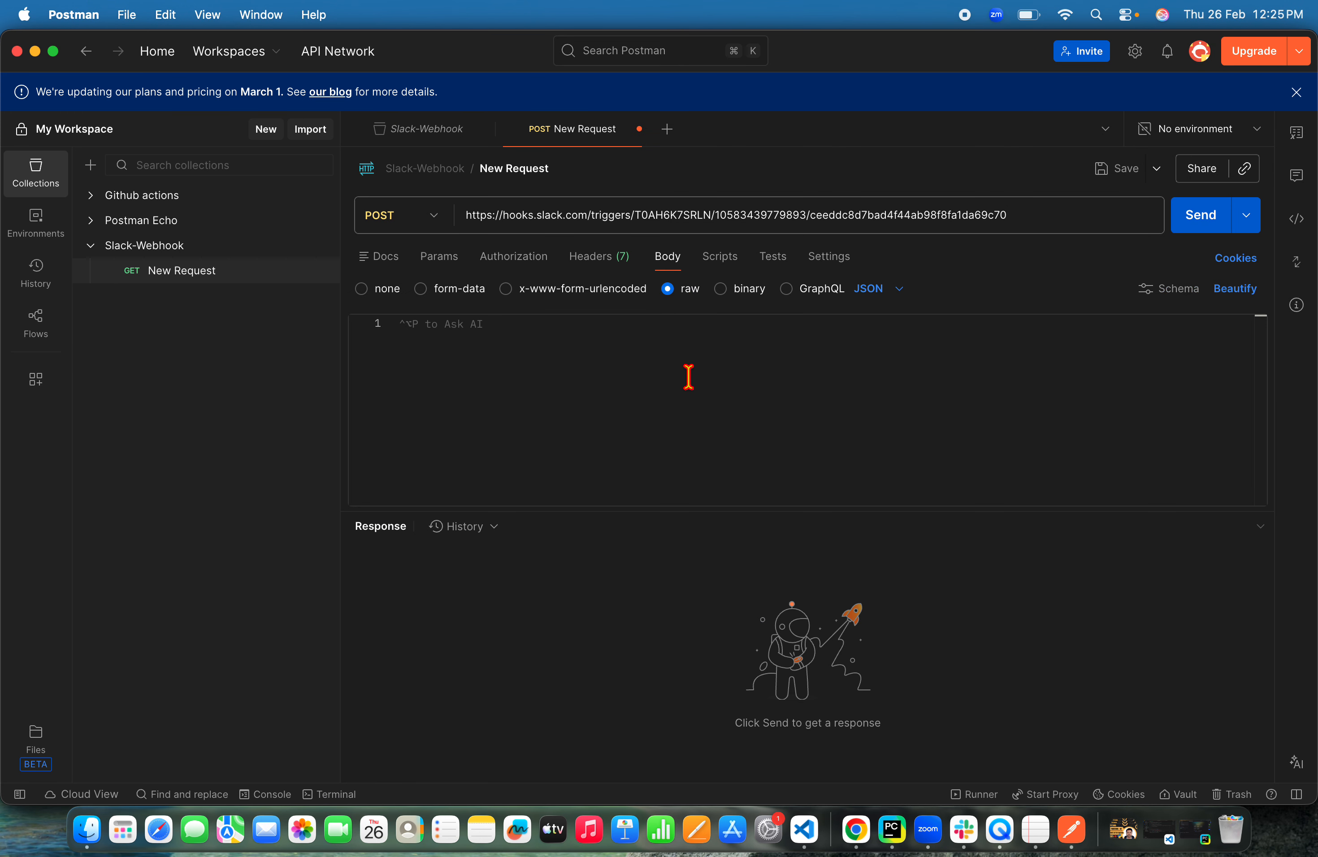
{"action": "left_click", "coordinate": [897, 296]}
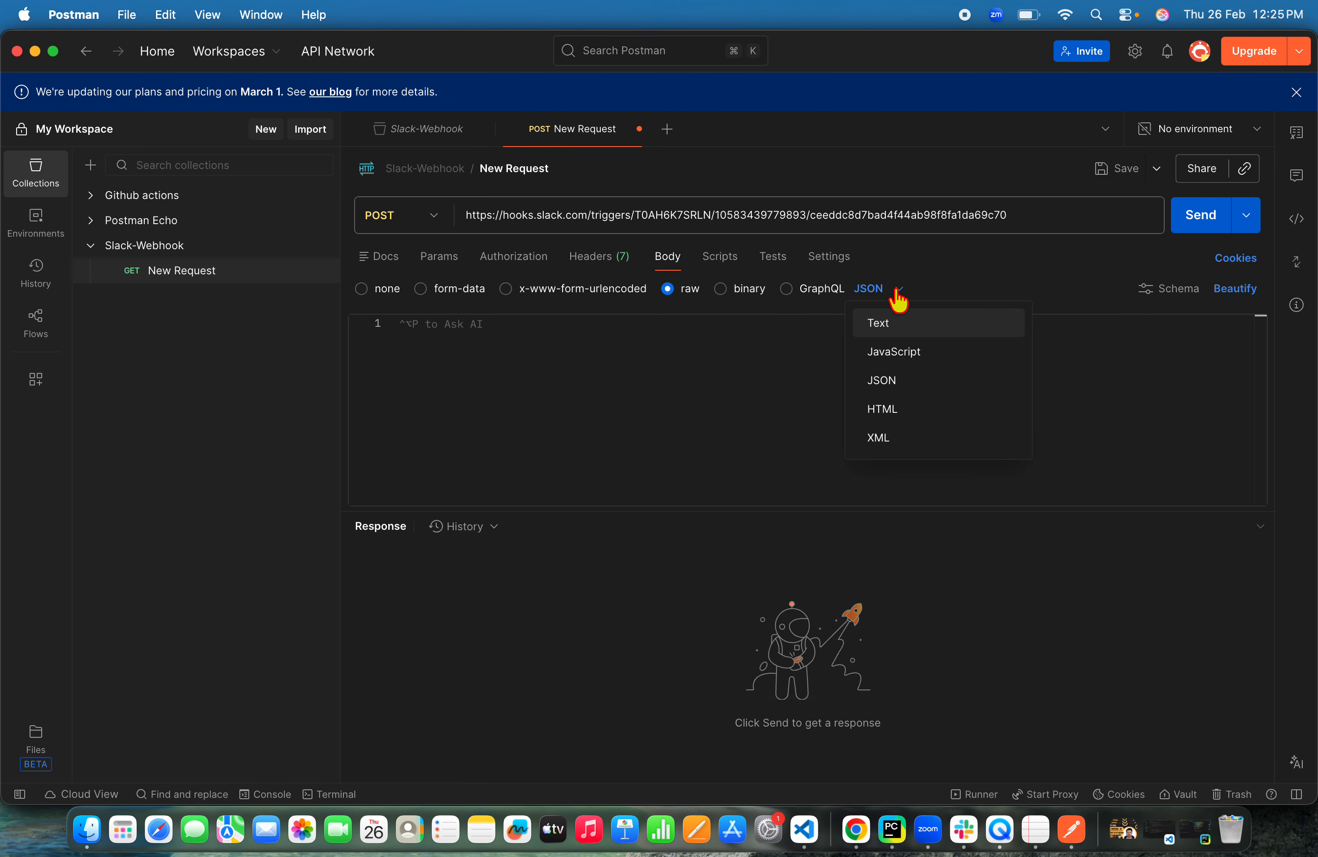
{"action": "left_click", "coordinate": [909, 391]}
{"action": "left_click", "coordinate": [1214, 389]}
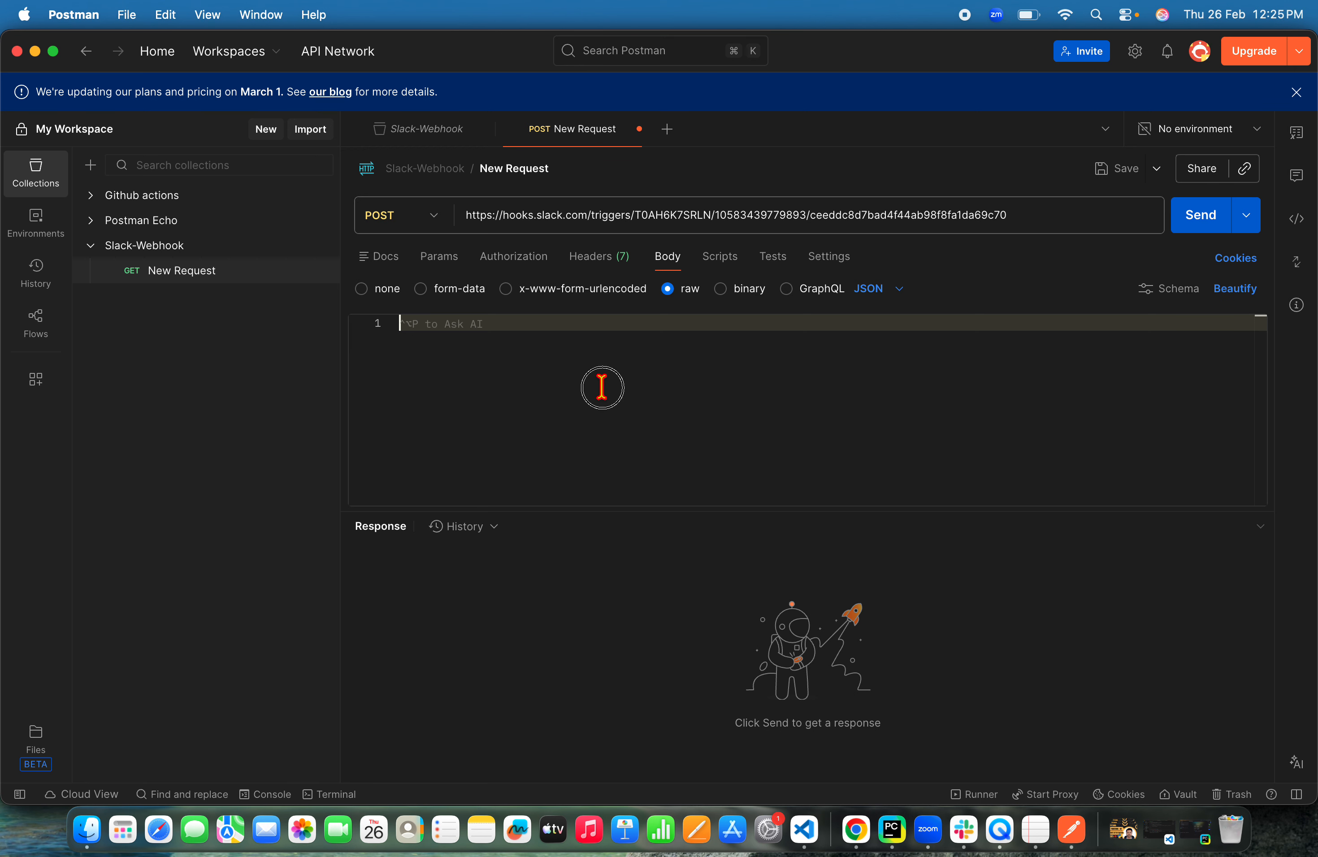
{"action": "key", "text": "cmd+v"}
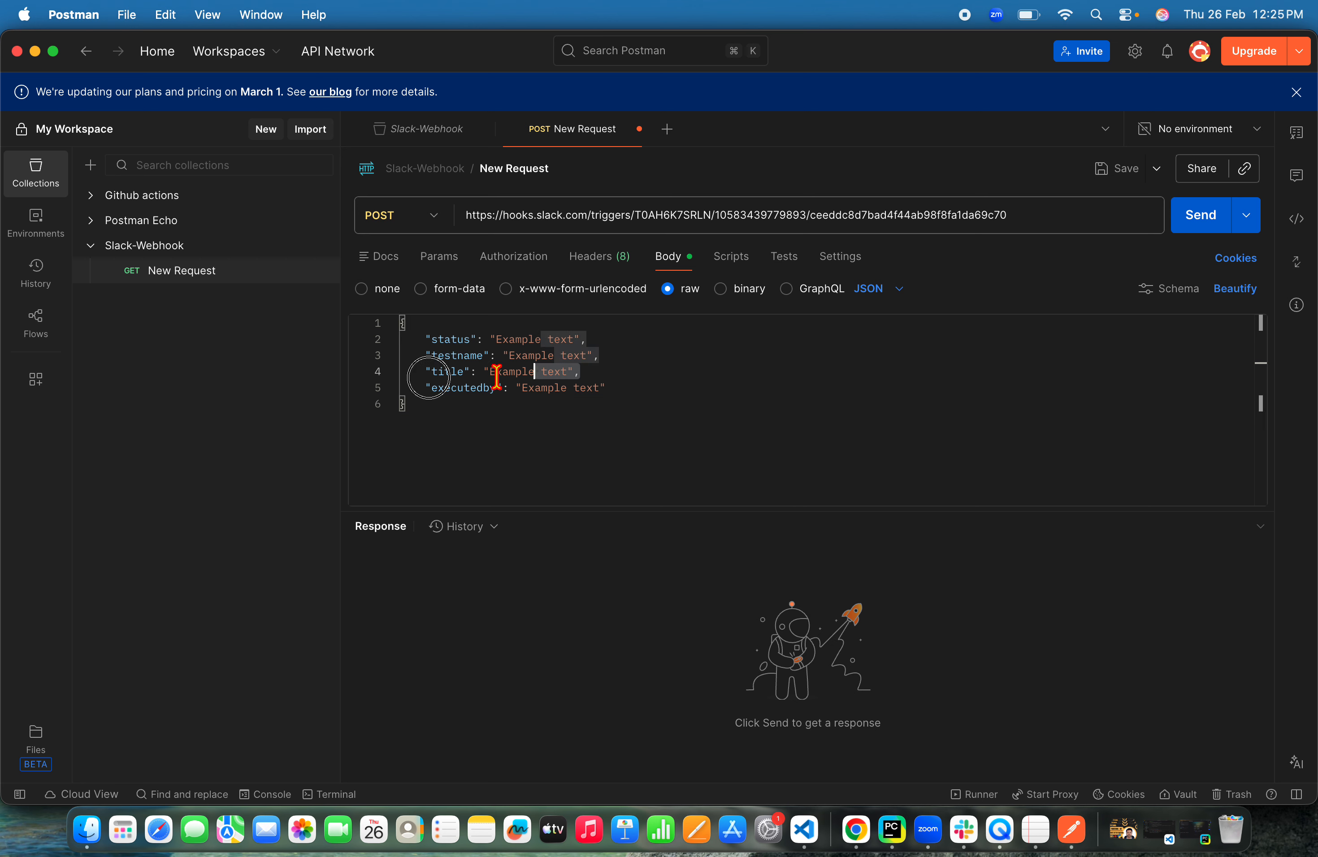
Reorder the body fields to title, testname, status, executedby and remove the blank lines
{"action": "triple_click", "coordinate": [563, 372]}
{"action": "key", "text": "BackSpace"}
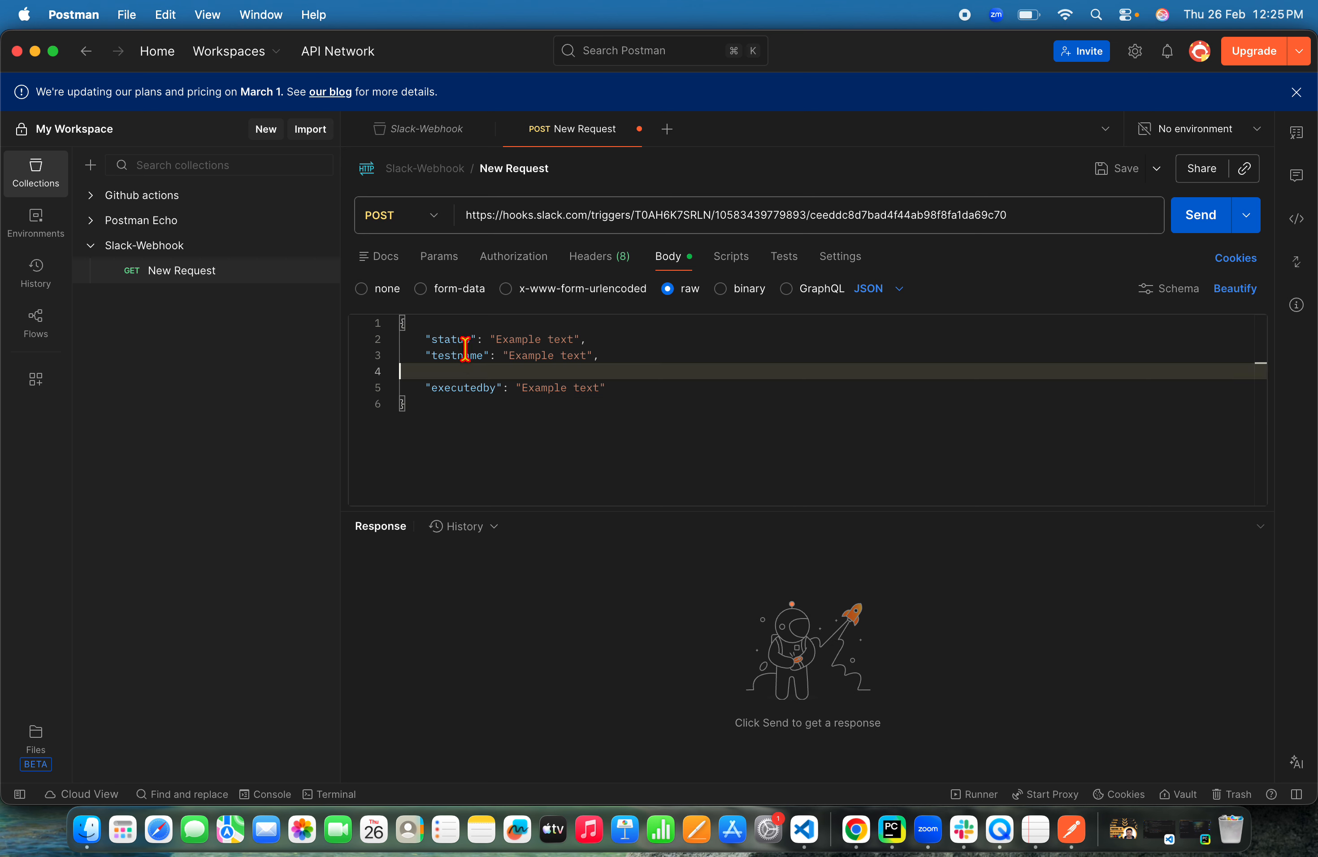
{"action": "left_click", "coordinate": [464, 323]}
{"action": "key", "text": "Return"}
{"action": "key", "text": "cmd+v"}
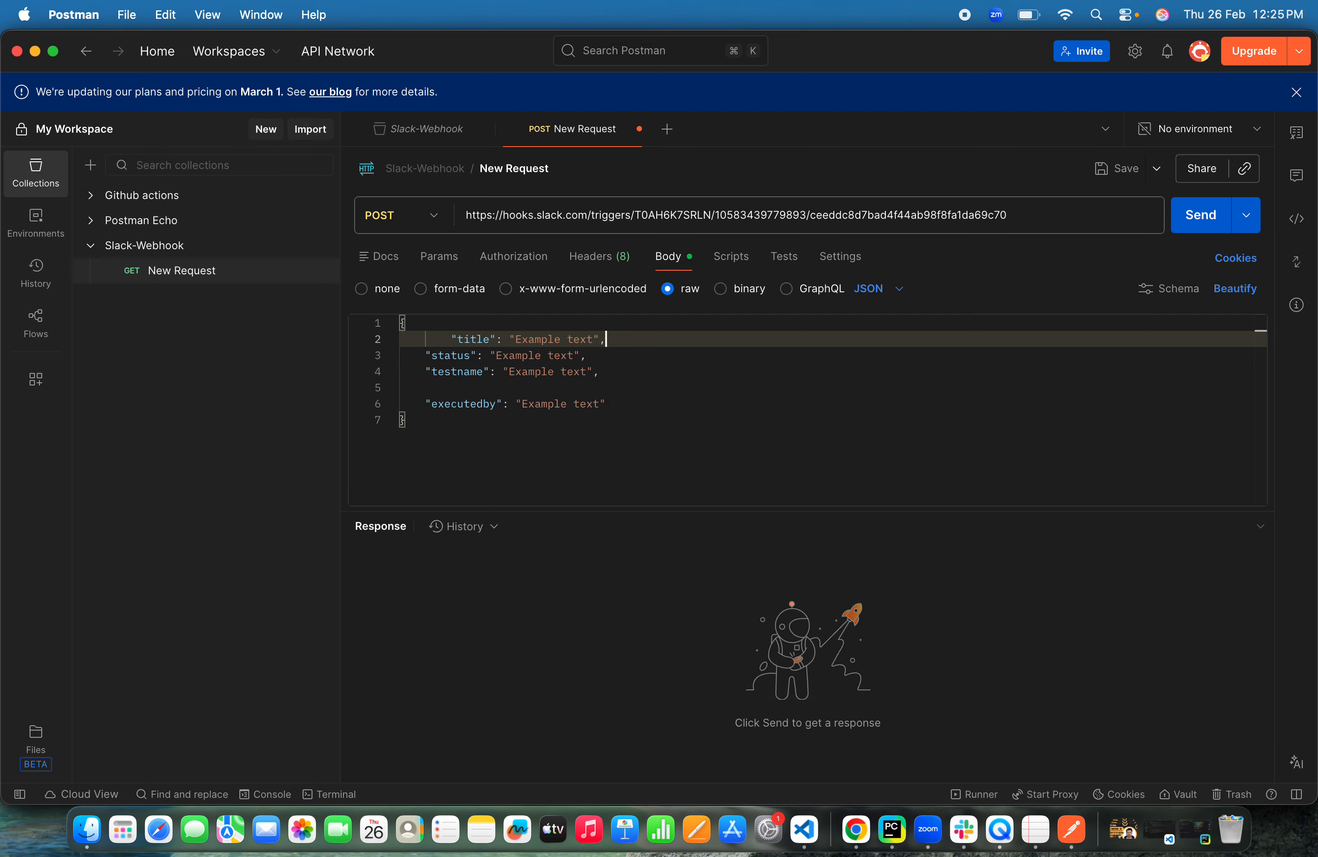
{"action": "left_click", "coordinate": [452, 339]}
{"action": "key", "text": "BackSpace"}
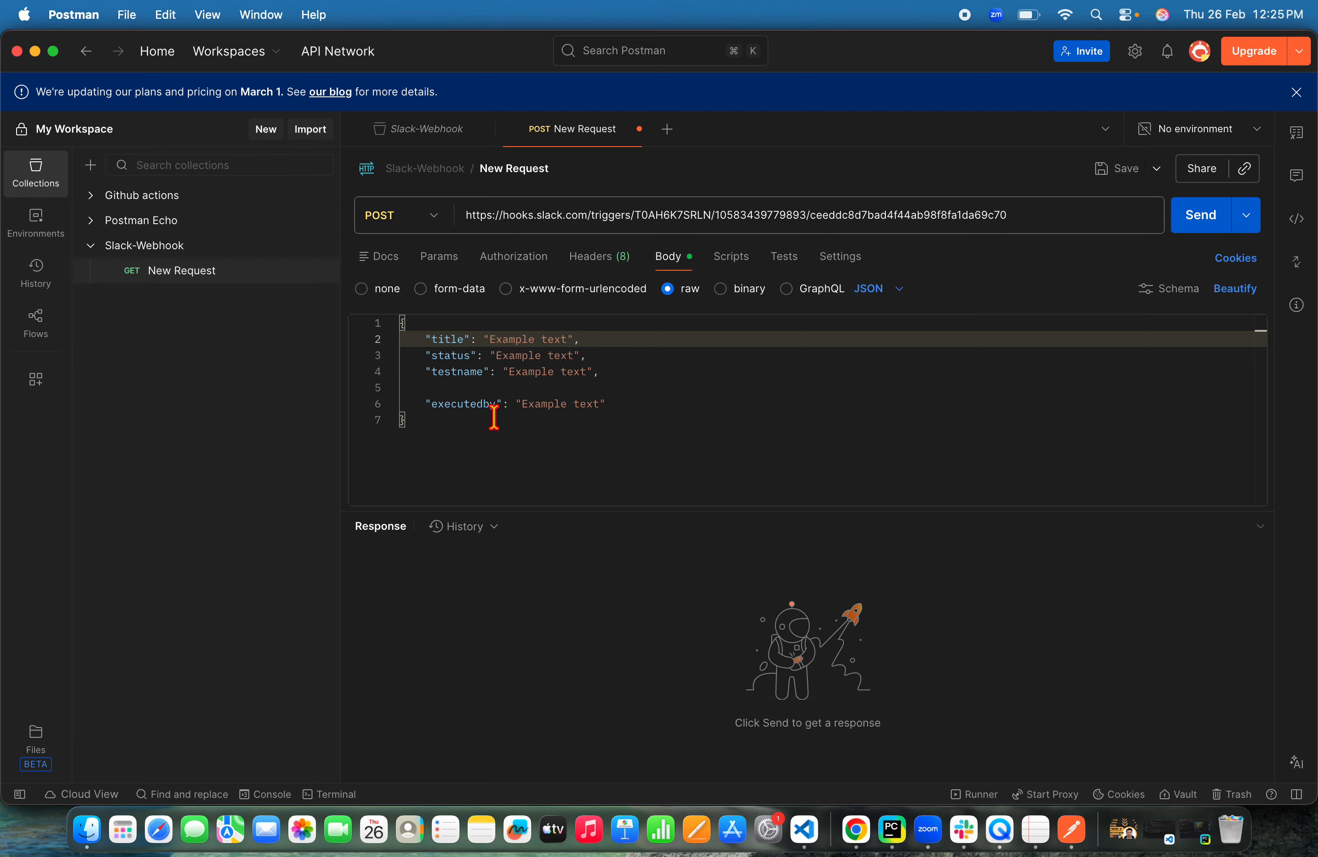
{"action": "left_click_drag", "start_coordinate": [615, 377], "coordinate": [426, 374]}
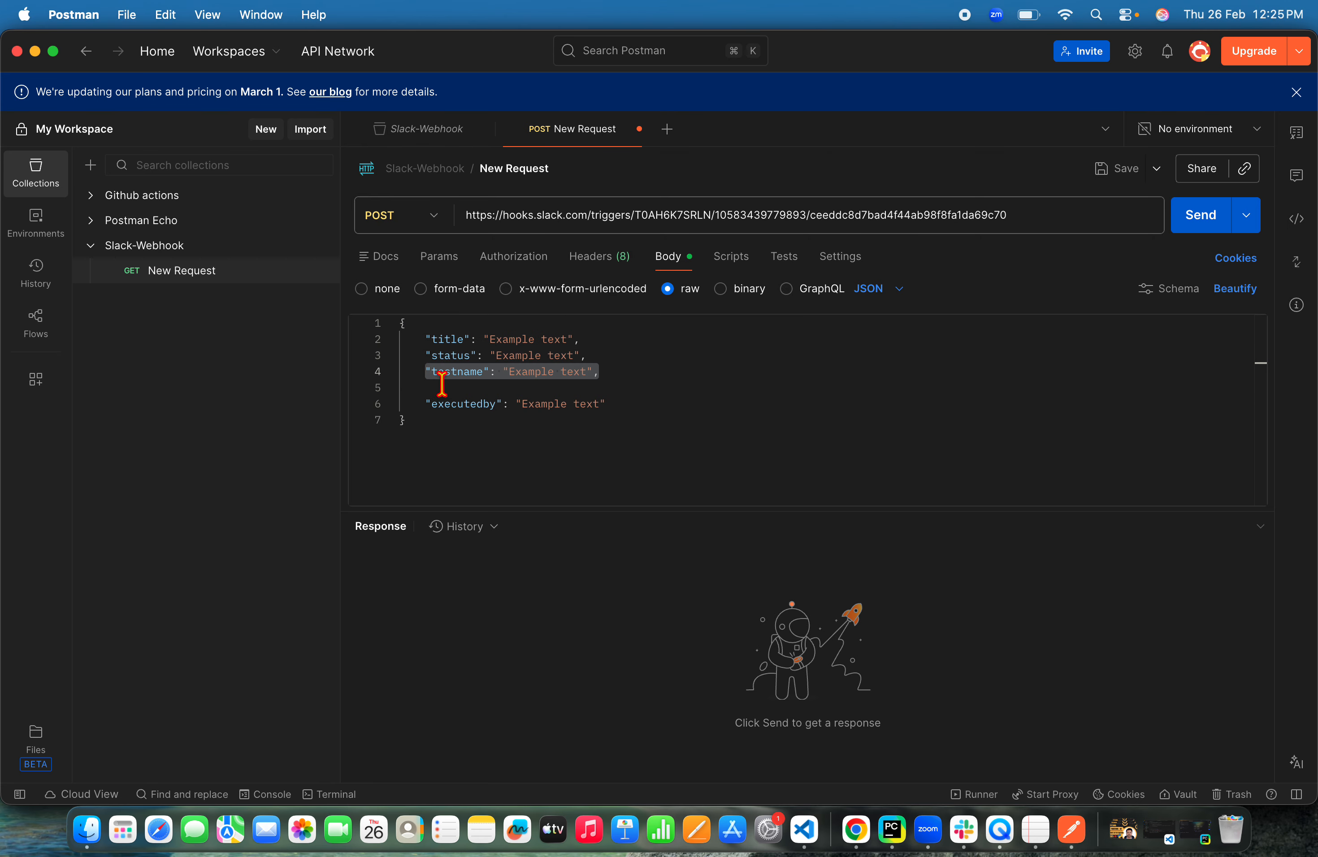
{"action": "key", "text": "super+x"}
{"action": "left_click", "coordinate": [624, 339]}
{"action": "key", "text": "Return"}
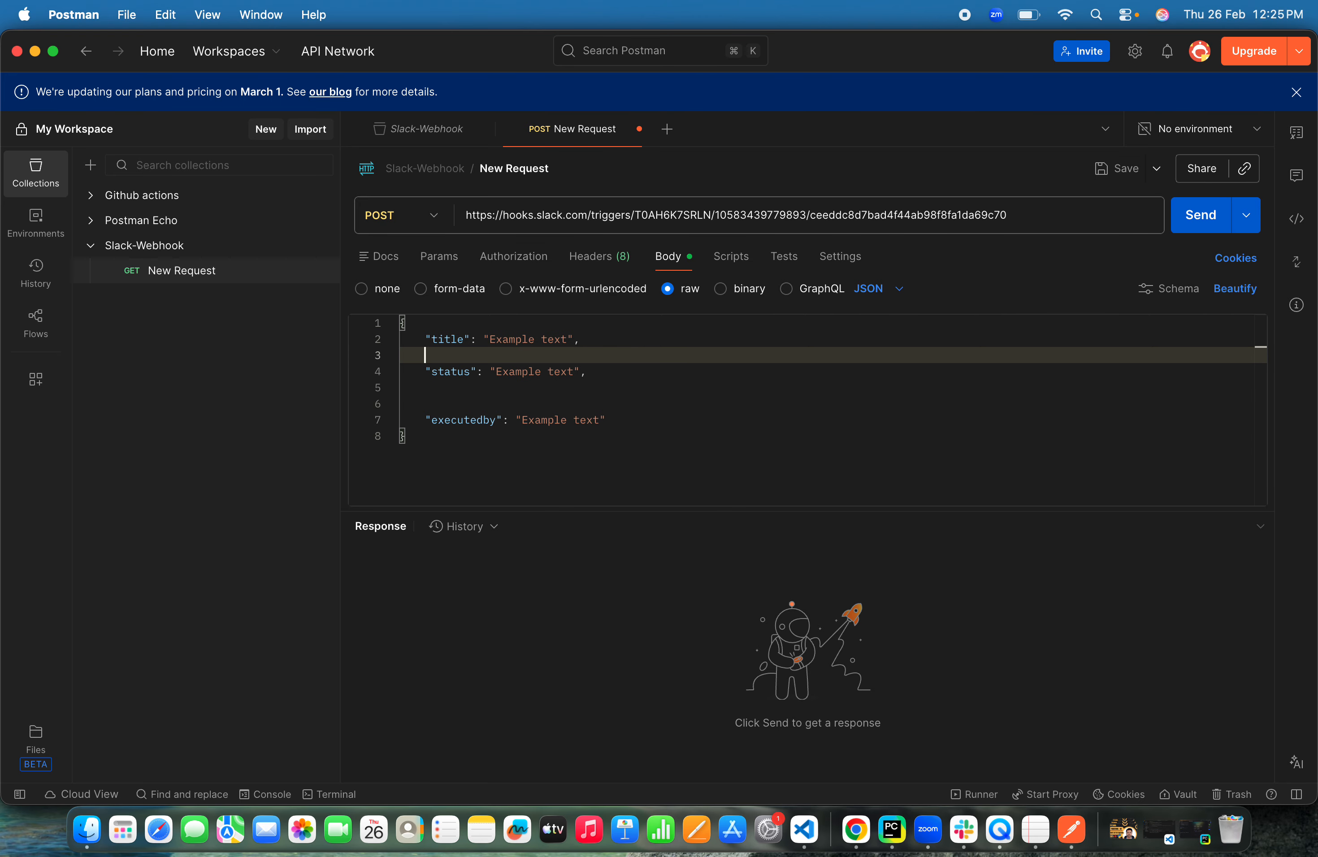
{"action": "key", "text": "super+v"}
{"action": "left_click", "coordinate": [507, 396]}
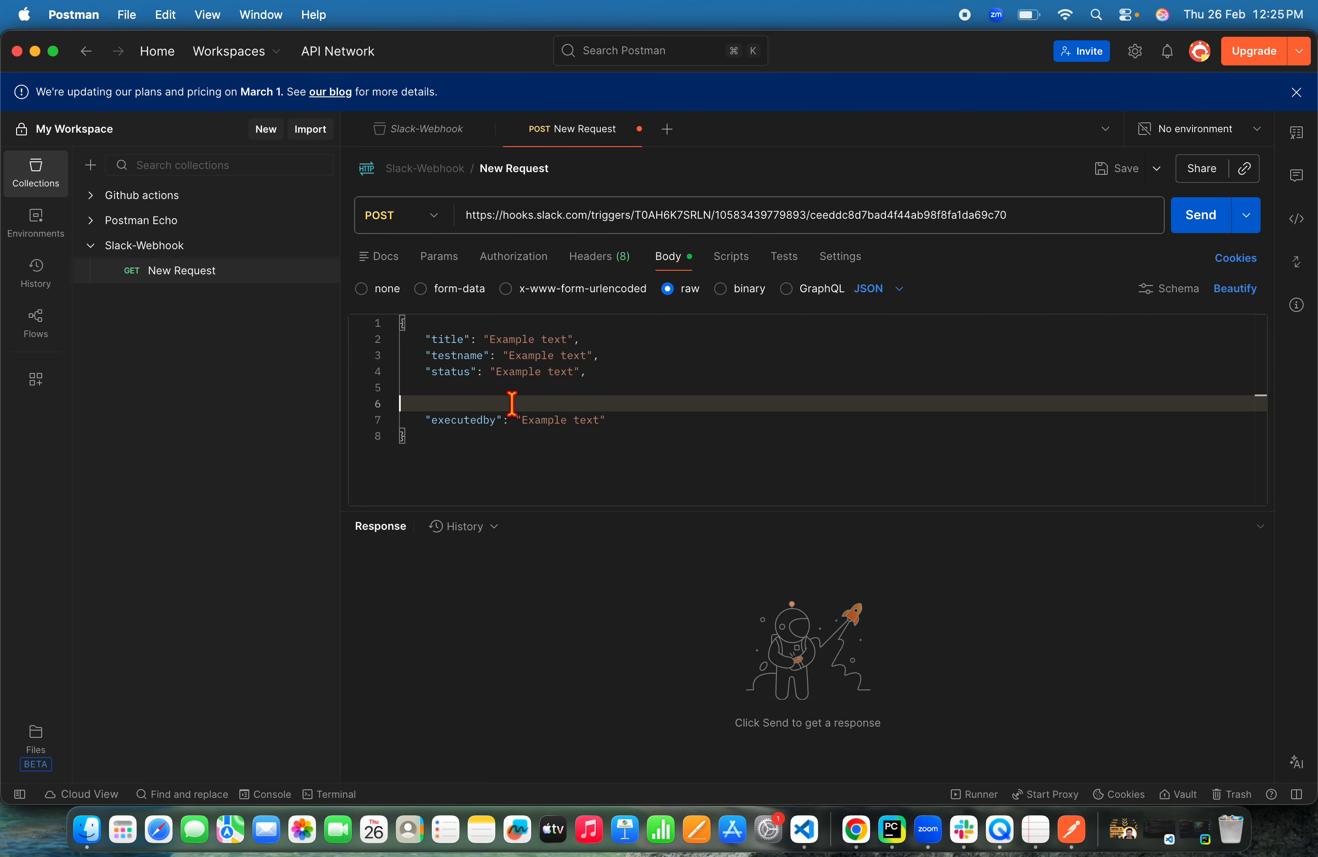
{"action": "left_click", "coordinate": [397, 397]}
{"action": "left_click", "coordinate": [426, 420]}
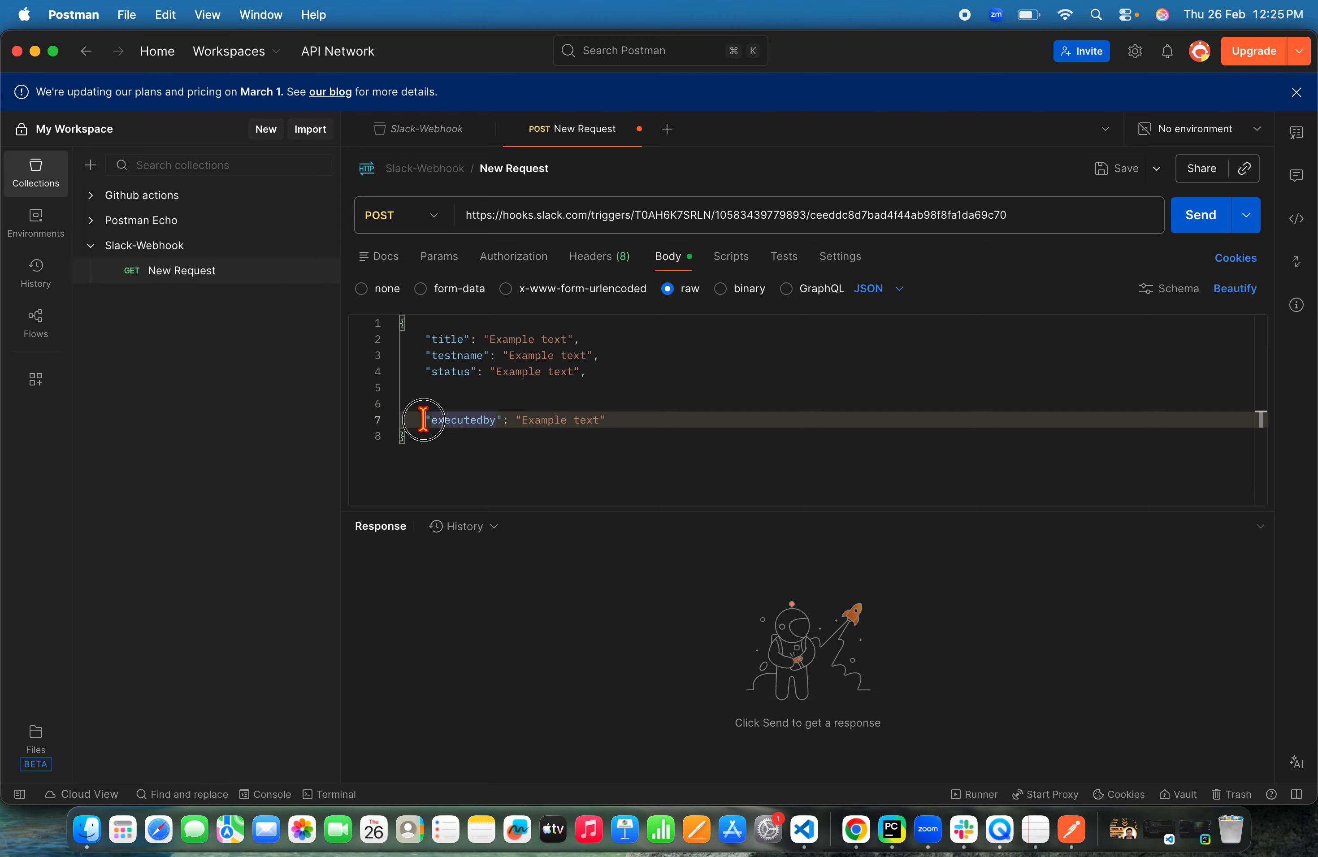
{"action": "key", "text": "BackSpace"}
{"action": "key", "text": "BackSpace"}
{"action": "key", "text": "BackSpace"}
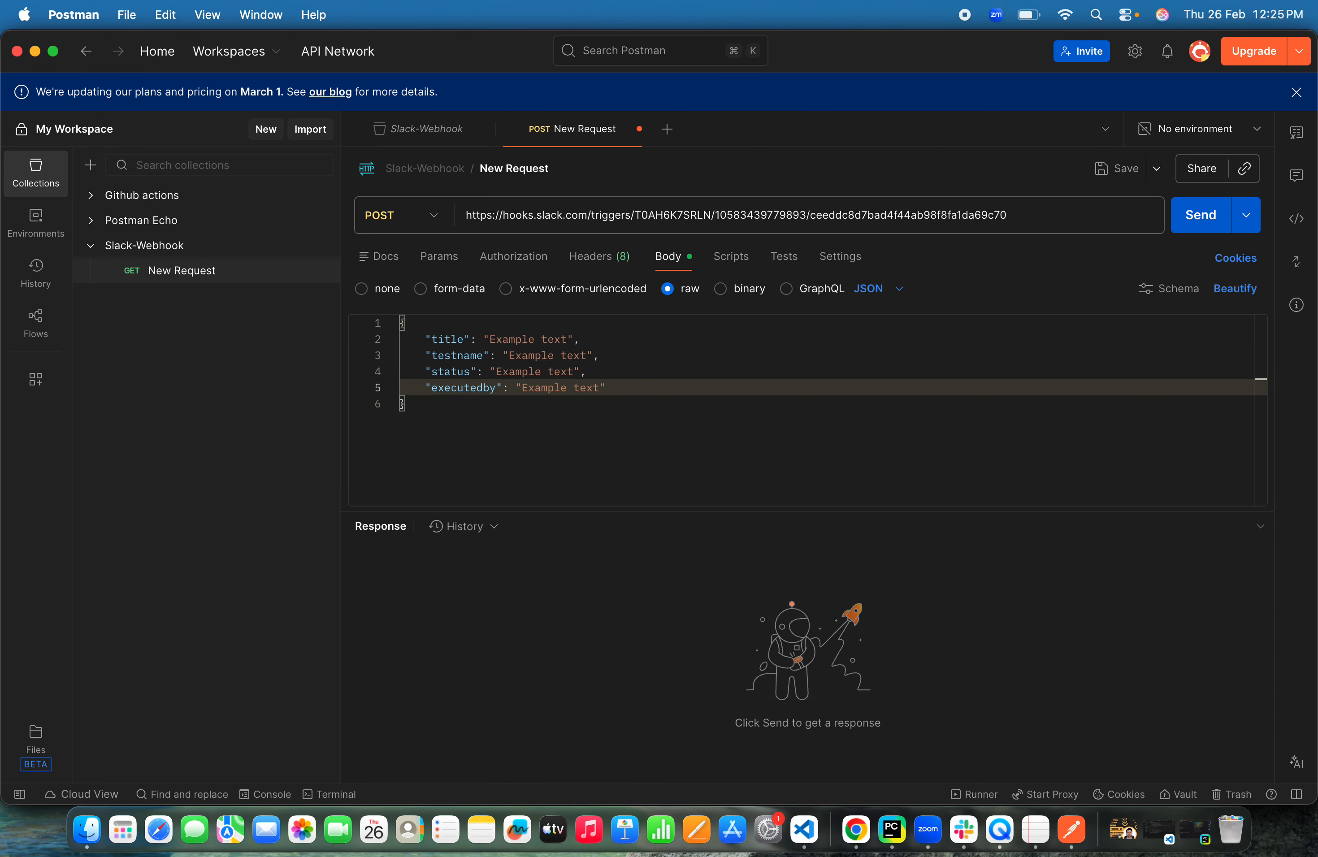
Set the title value to Regression Test For Release 1
{"action": "left_click", "coordinate": [595, 456]}
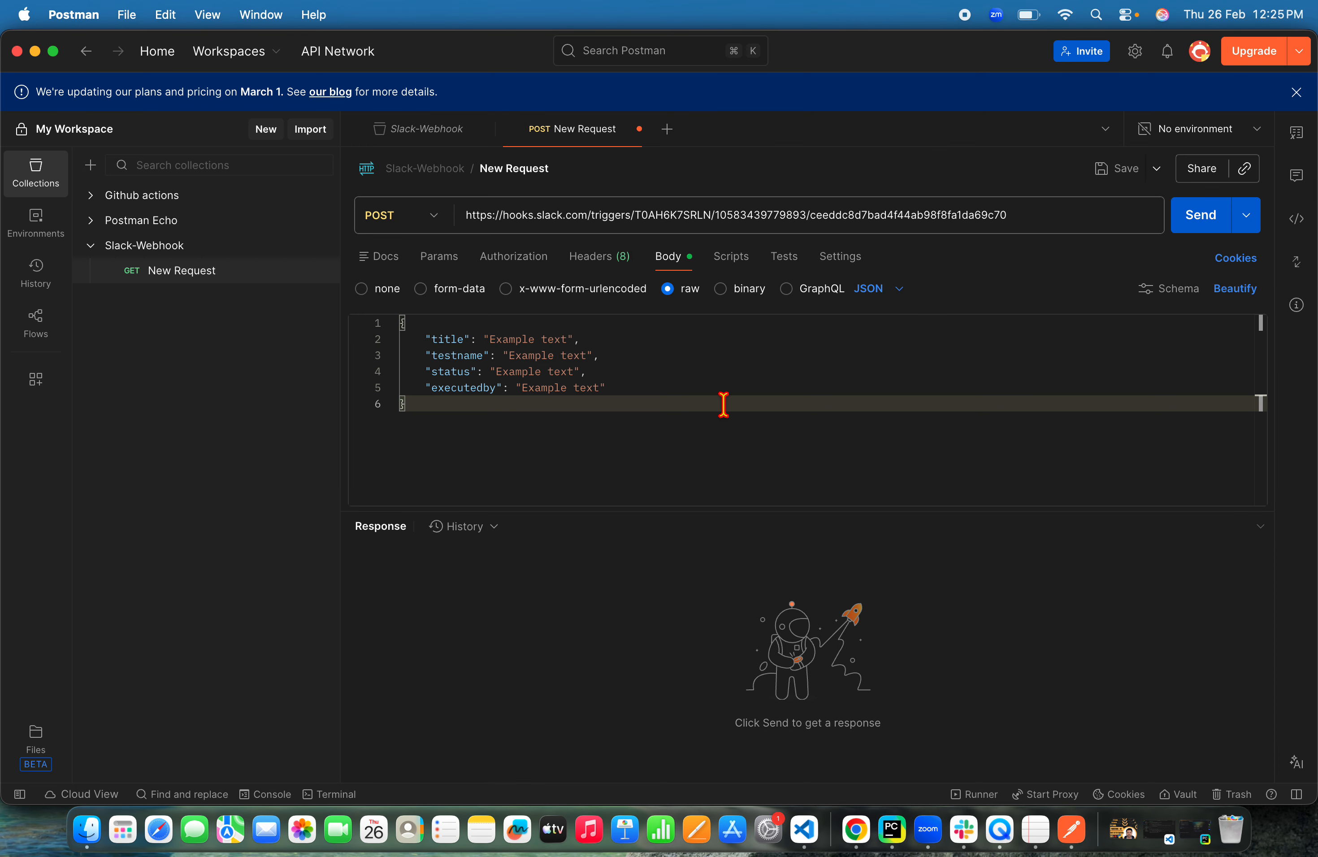
{"action": "left_click_drag", "start_coordinate": [490, 339], "coordinate": [567, 339]}
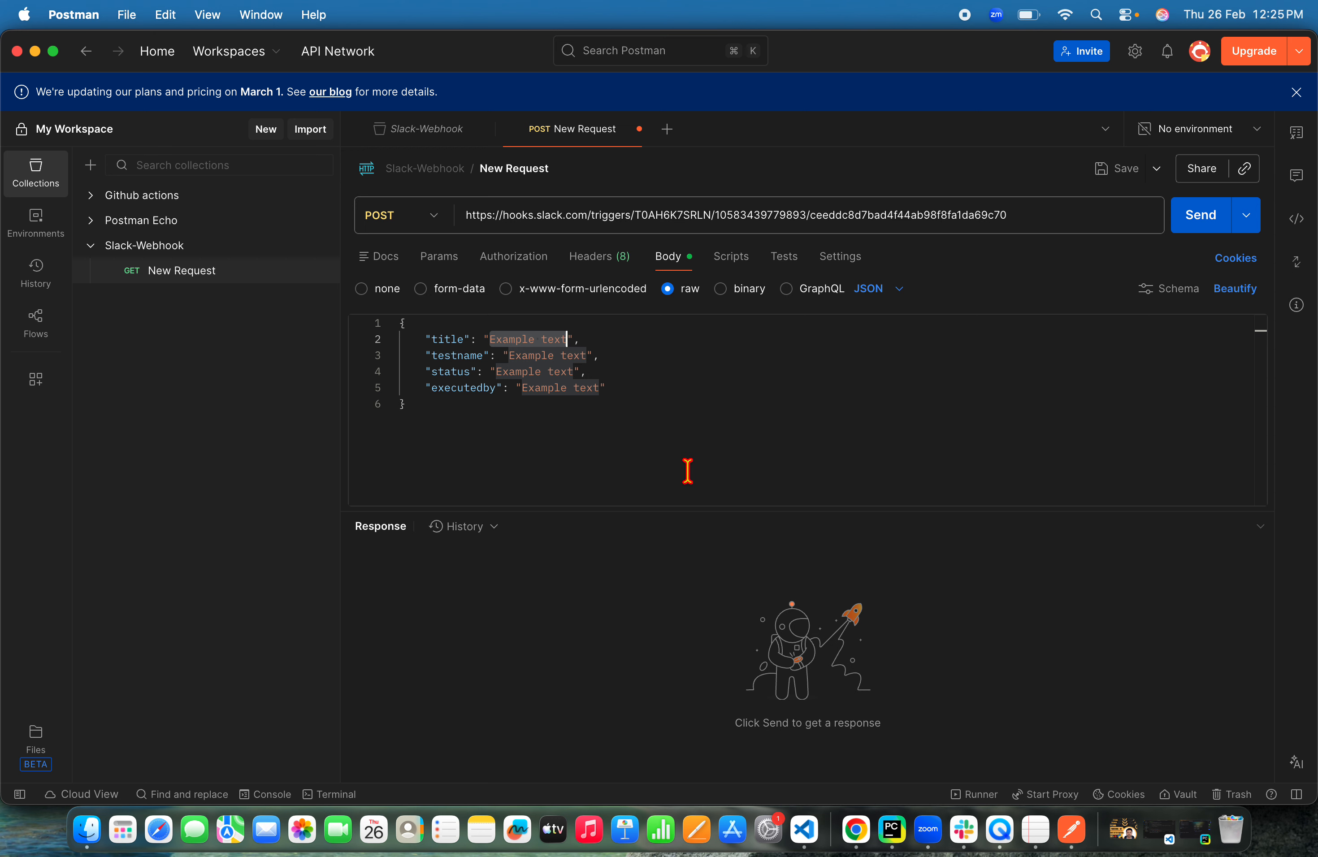
{"action": "type", "text": "Re"}
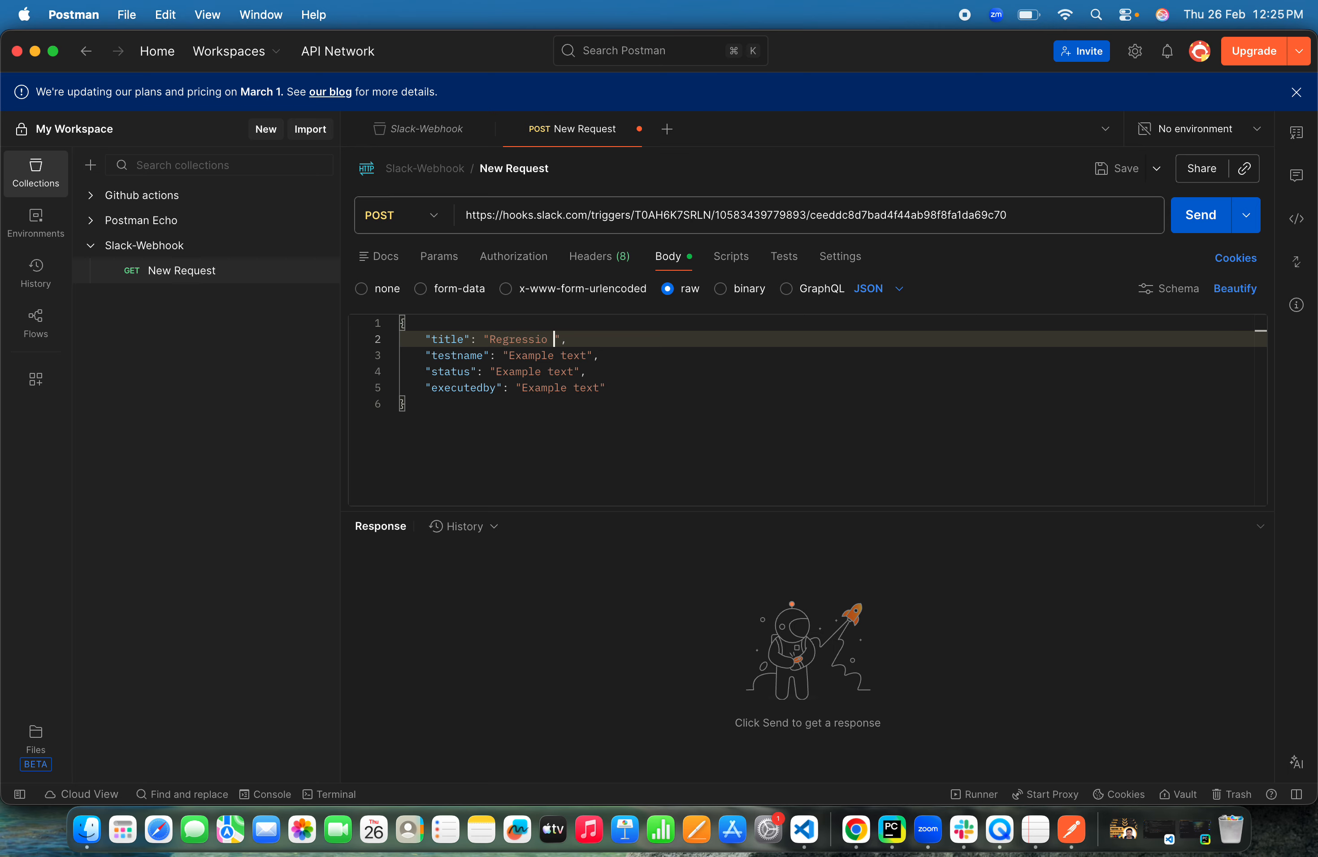
{"action": "type", "text": "gressio"}
{"action": "key", "text": "BackSpace"}
{"action": "type", "text": "n Test For Releat"}
{"action": "left_click", "coordinate": [682, 490]}
Set the testname value to Order Creation
{"action": "left_click_drag", "start_coordinate": [505, 356], "coordinate": [594, 355]}
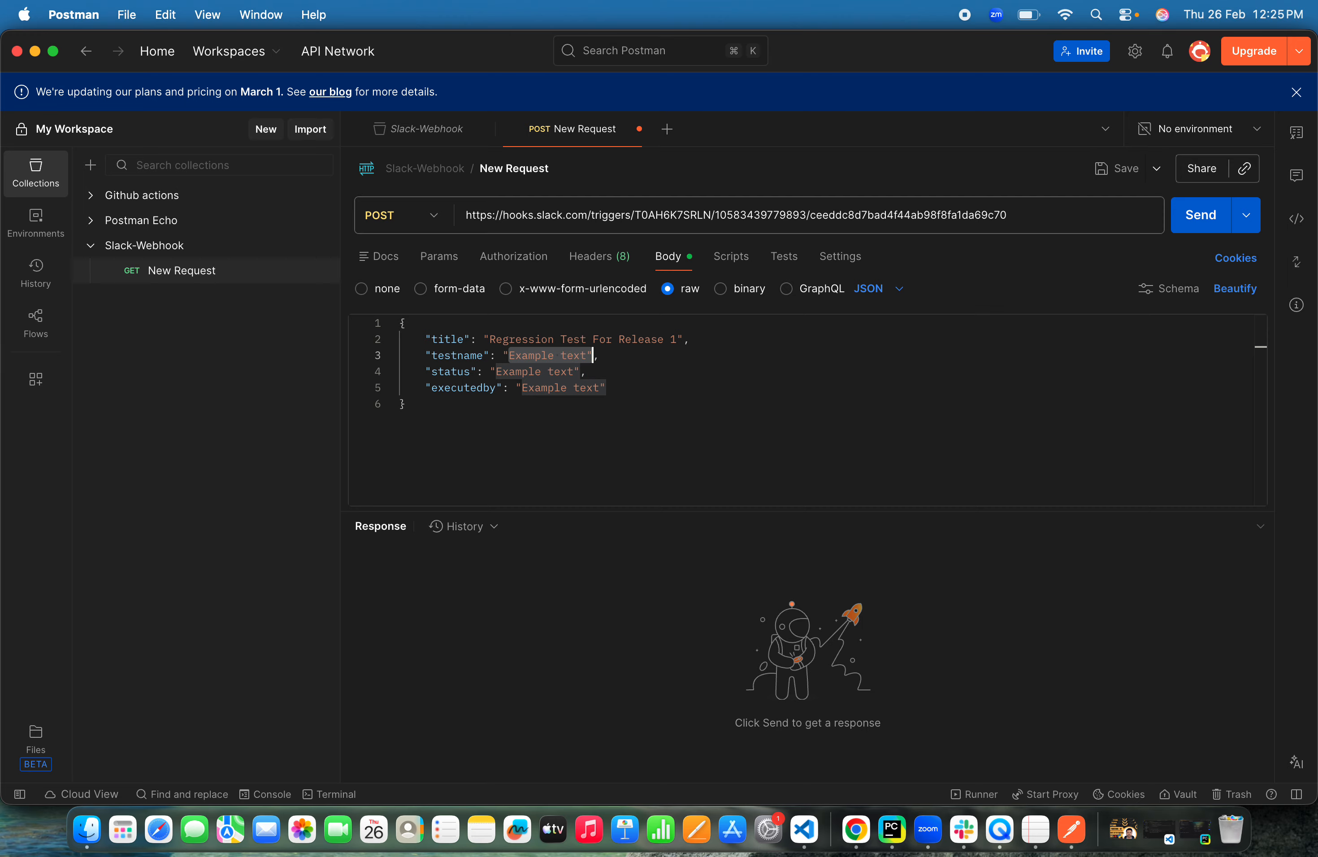
{"action": "left_click", "coordinate": [509, 356]}
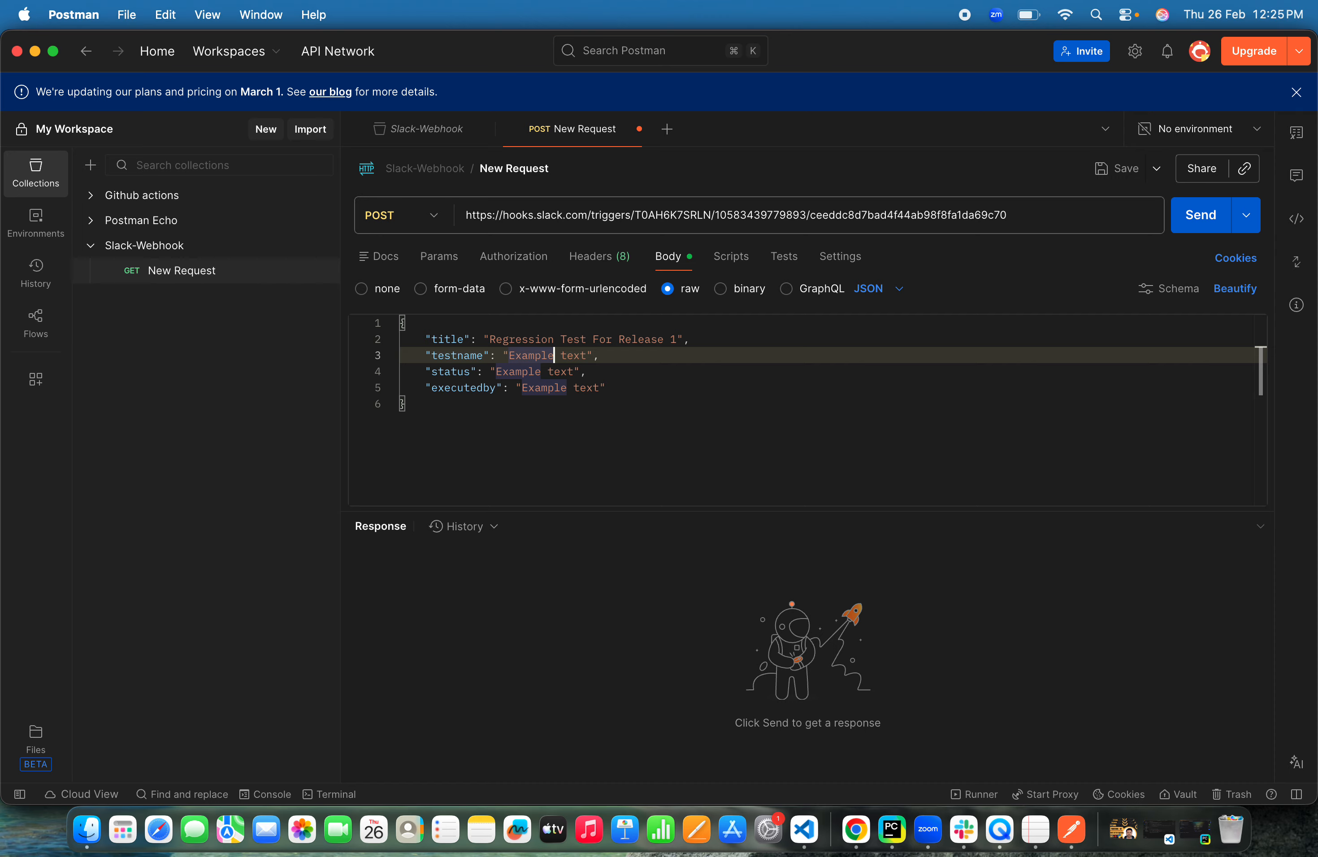
{"action": "left_click", "coordinate": [573, 355]}
{"action": "key", "text": "BackSpace"}
{"action": "key", "text": "BackSpace"}
{"action": "key", "text": "BackSpace"}
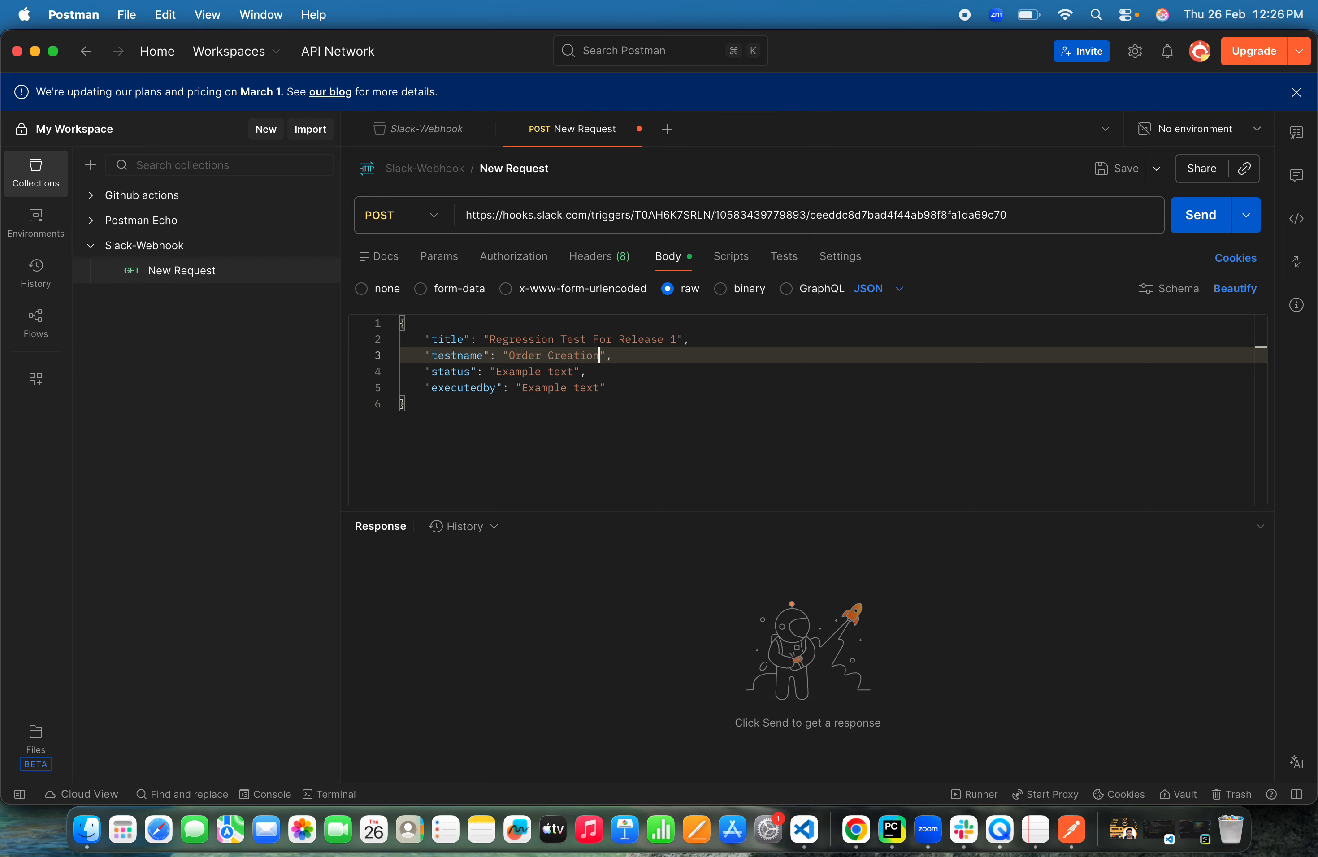
Set the status value to Pass
{"action": "left_click", "coordinate": [579, 371]}
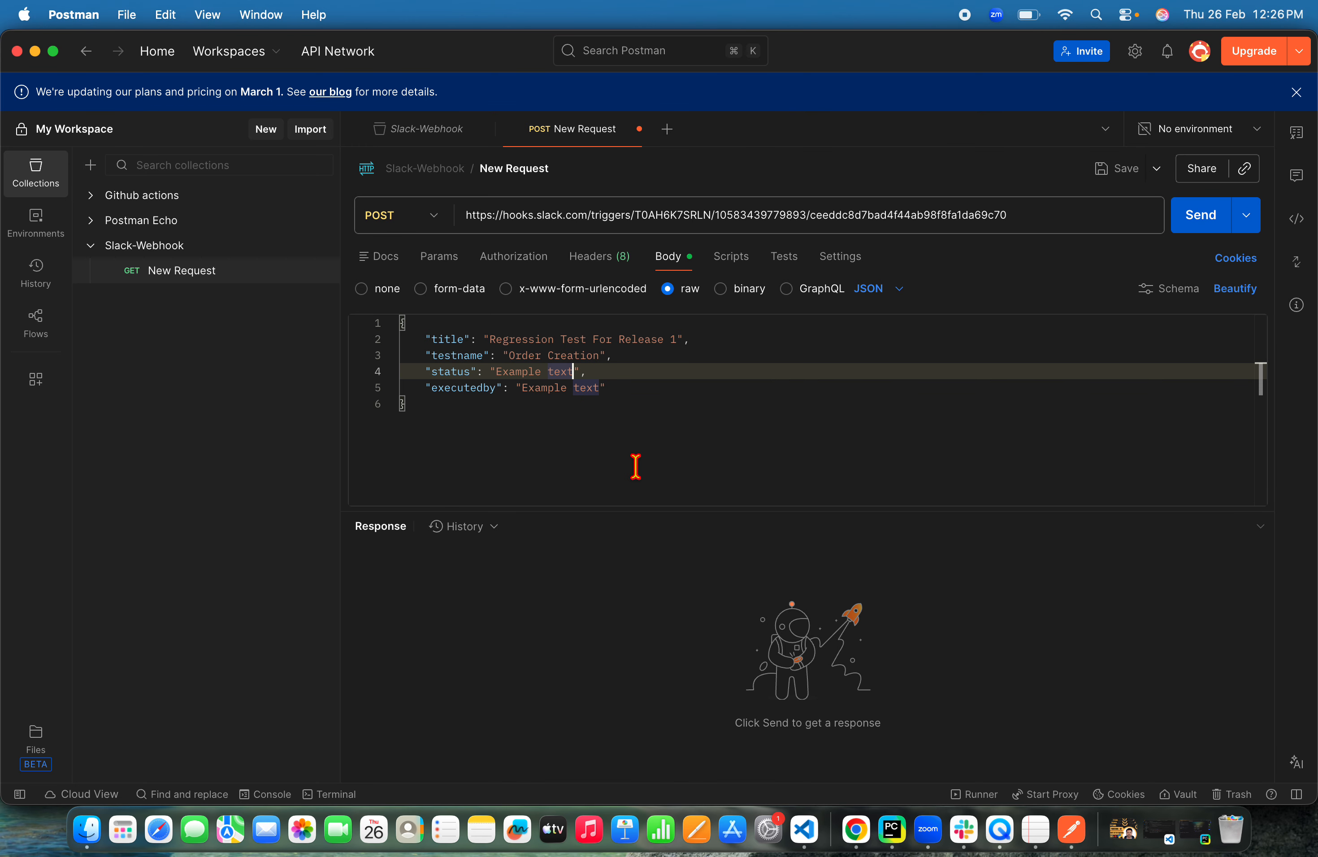
{"action": "key", "text": "BackSpace"}
{"action": "key", "text": "BackSpace"}
{"action": "key", "text": "BackSpace"}
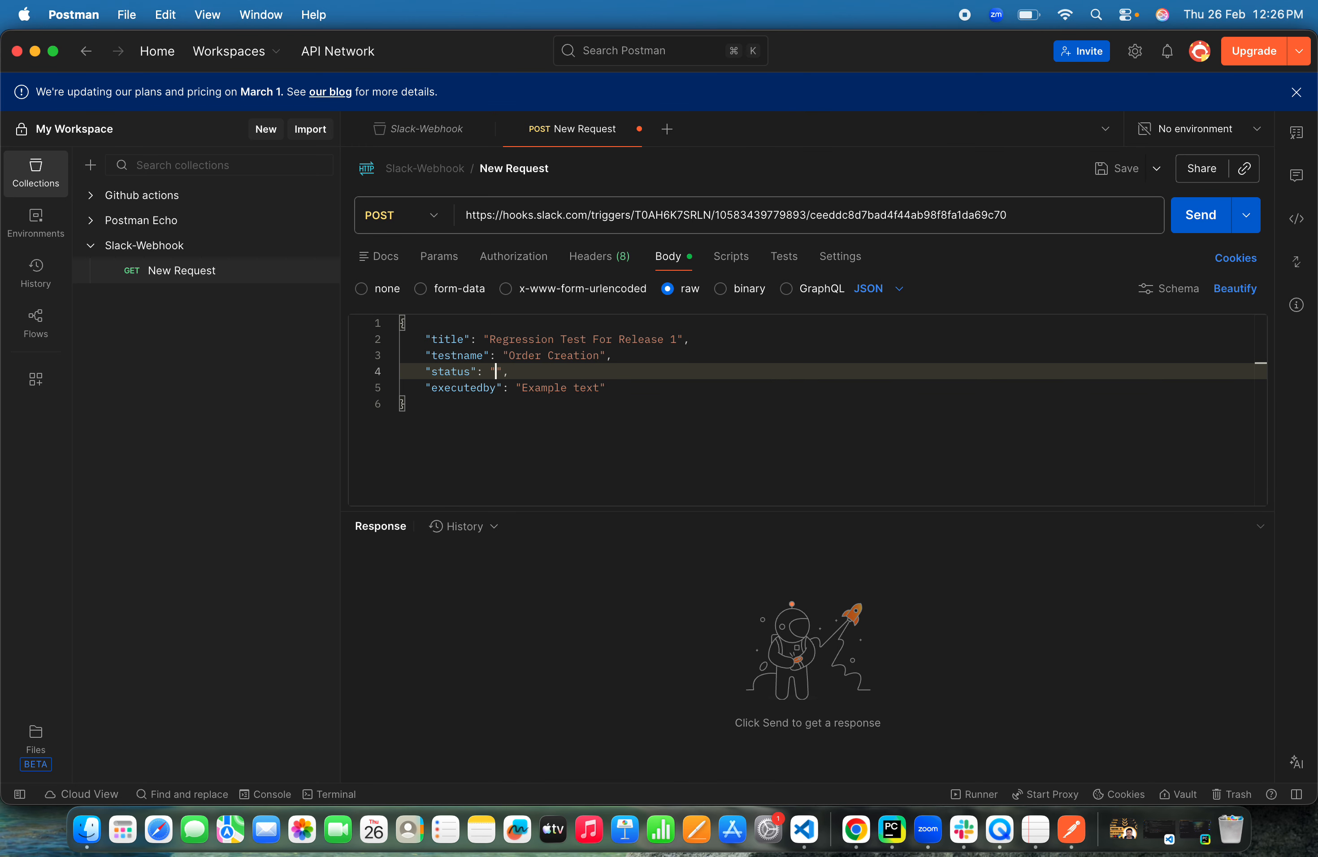
{"action": "left_click", "coordinate": [650, 411]}
Extend the testname value to Order Creation - Happy Path
{"action": "left_click", "coordinate": [605, 357]}
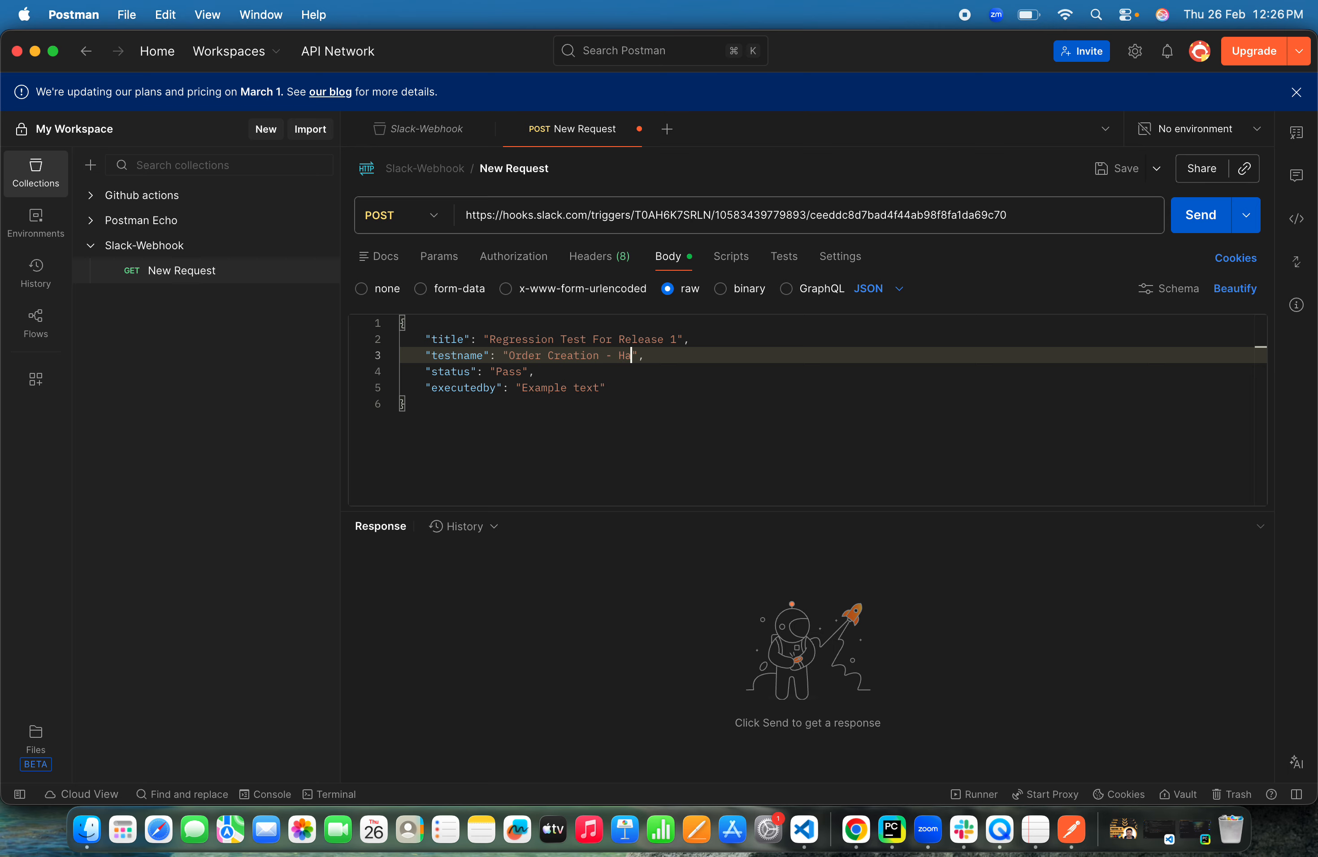
{"action": "type", "text": "- Happy path"}
{"action": "left_click", "coordinate": [671, 356]}
{"action": "type", "text": "P"}
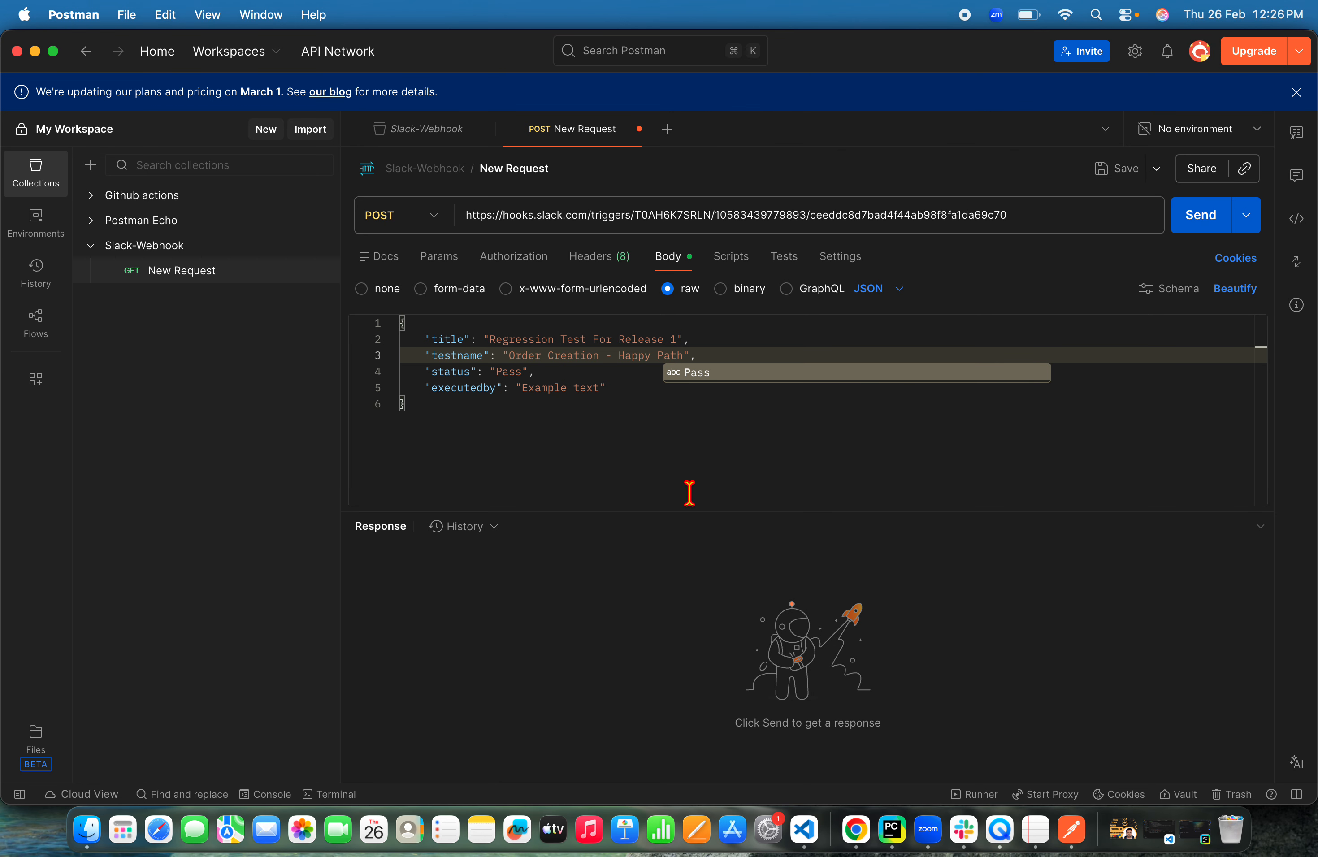
{"action": "left_click", "coordinate": [690, 493]}
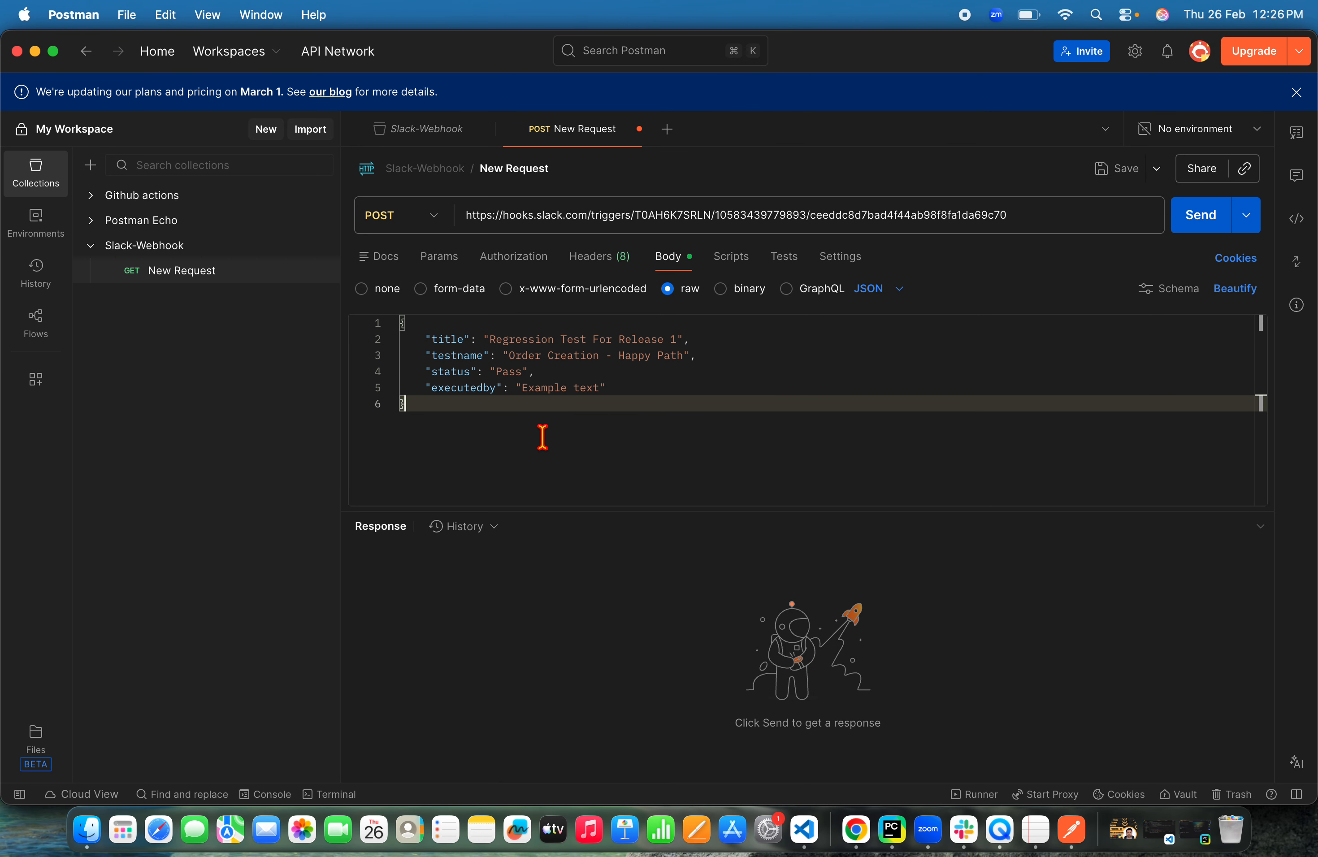
Set the executedby value to the tester's name
{"action": "left_click", "coordinate": [523, 389]}
{"action": "left_click", "coordinate": [597, 389], "text": "shift"}
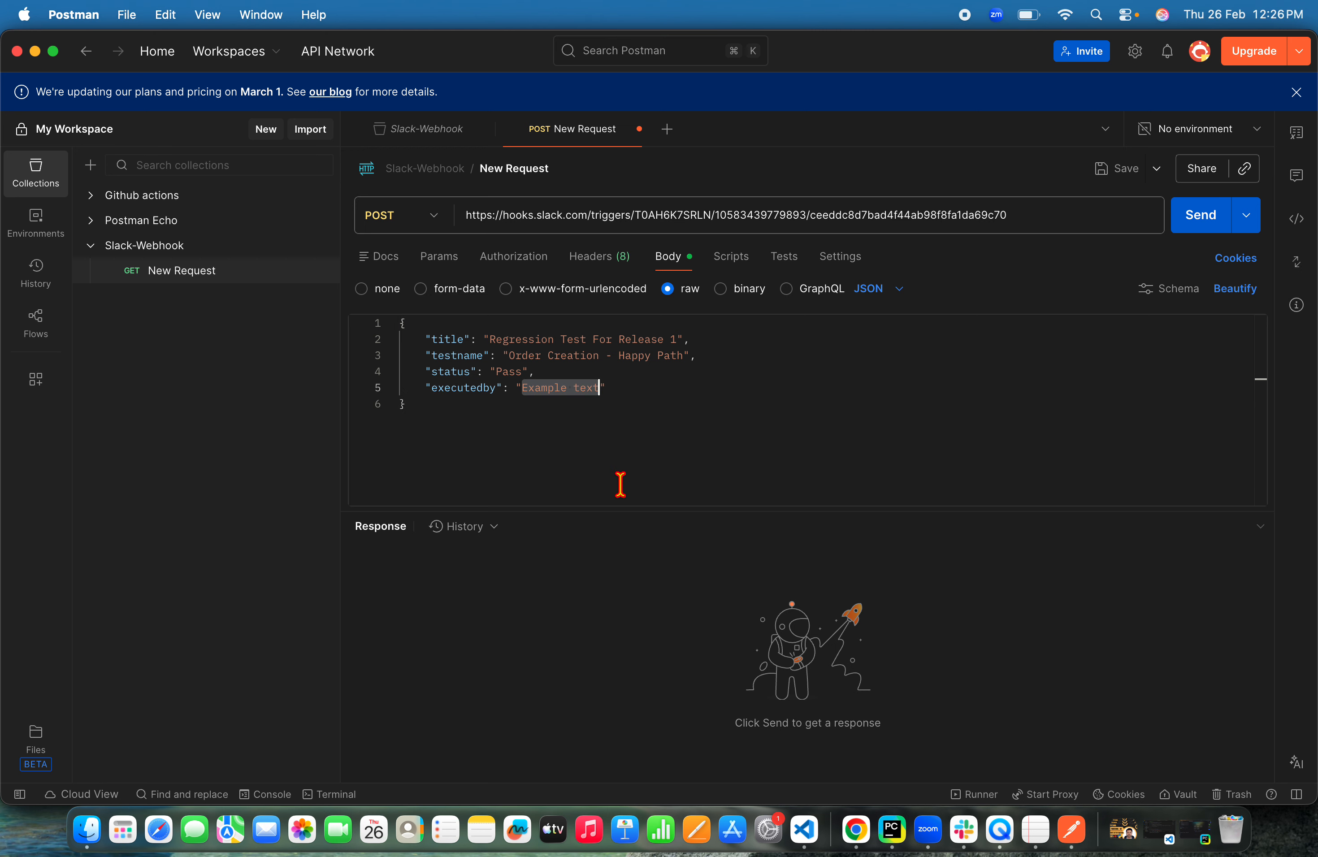
{"action": "type", "text": "Gopi"}
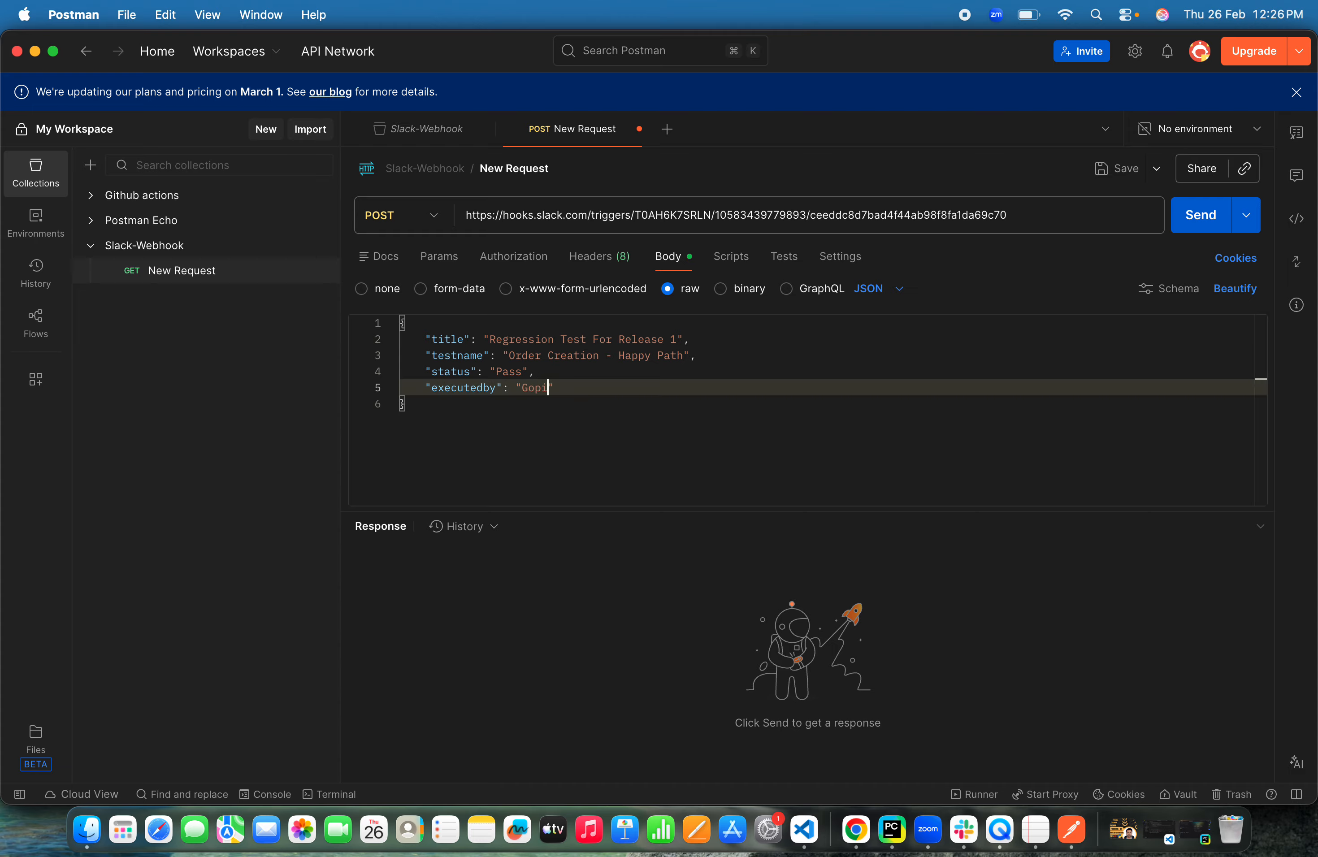
{"action": "left_click", "coordinate": [618, 499]}
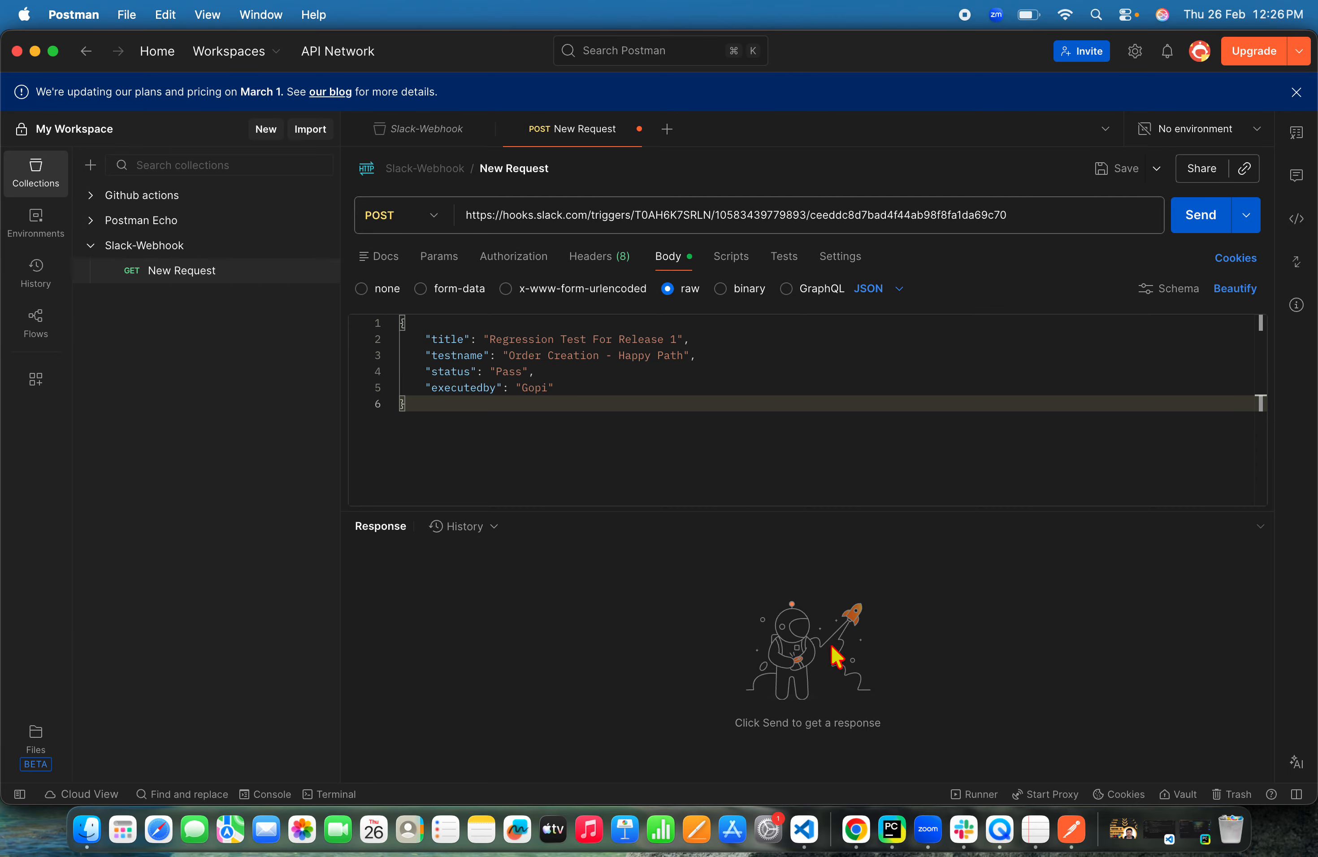
Switch to the browser, close the webhook trigger settings and open the automation-report channel
{"action": "left_click", "coordinate": [852, 825]}
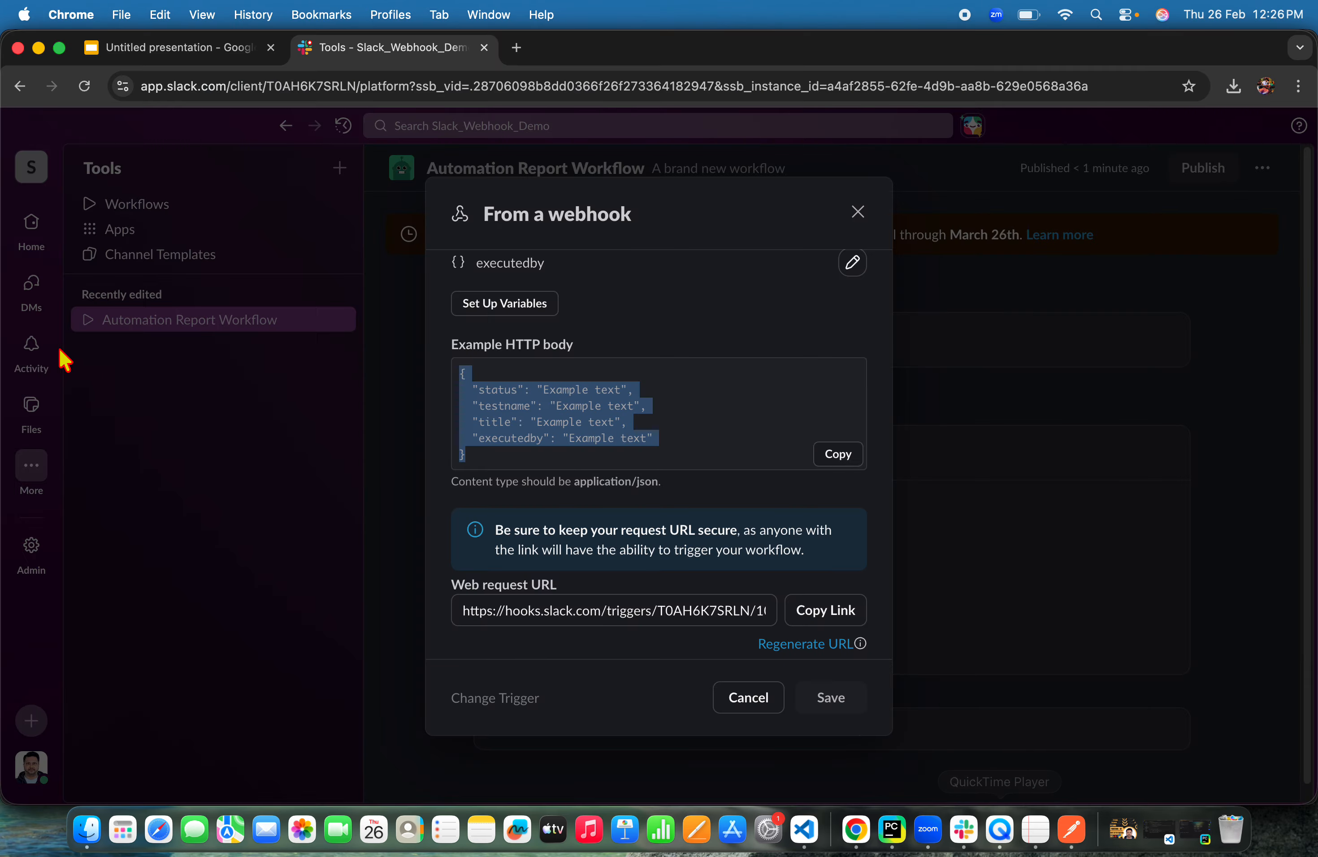
{"action": "left_click", "coordinate": [860, 216]}
{"action": "left_click", "coordinate": [1090, 361]}
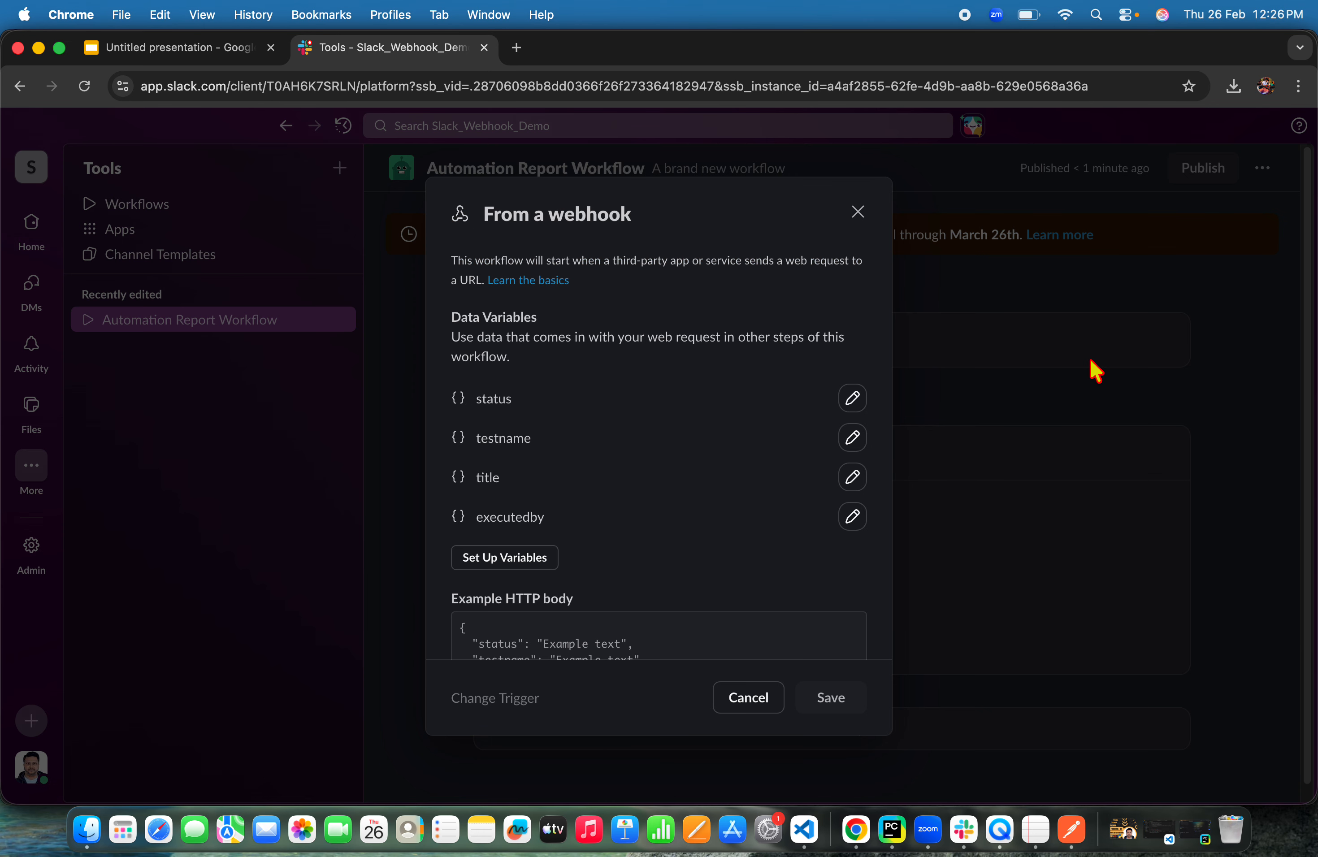
{"action": "left_click", "coordinate": [859, 214]}
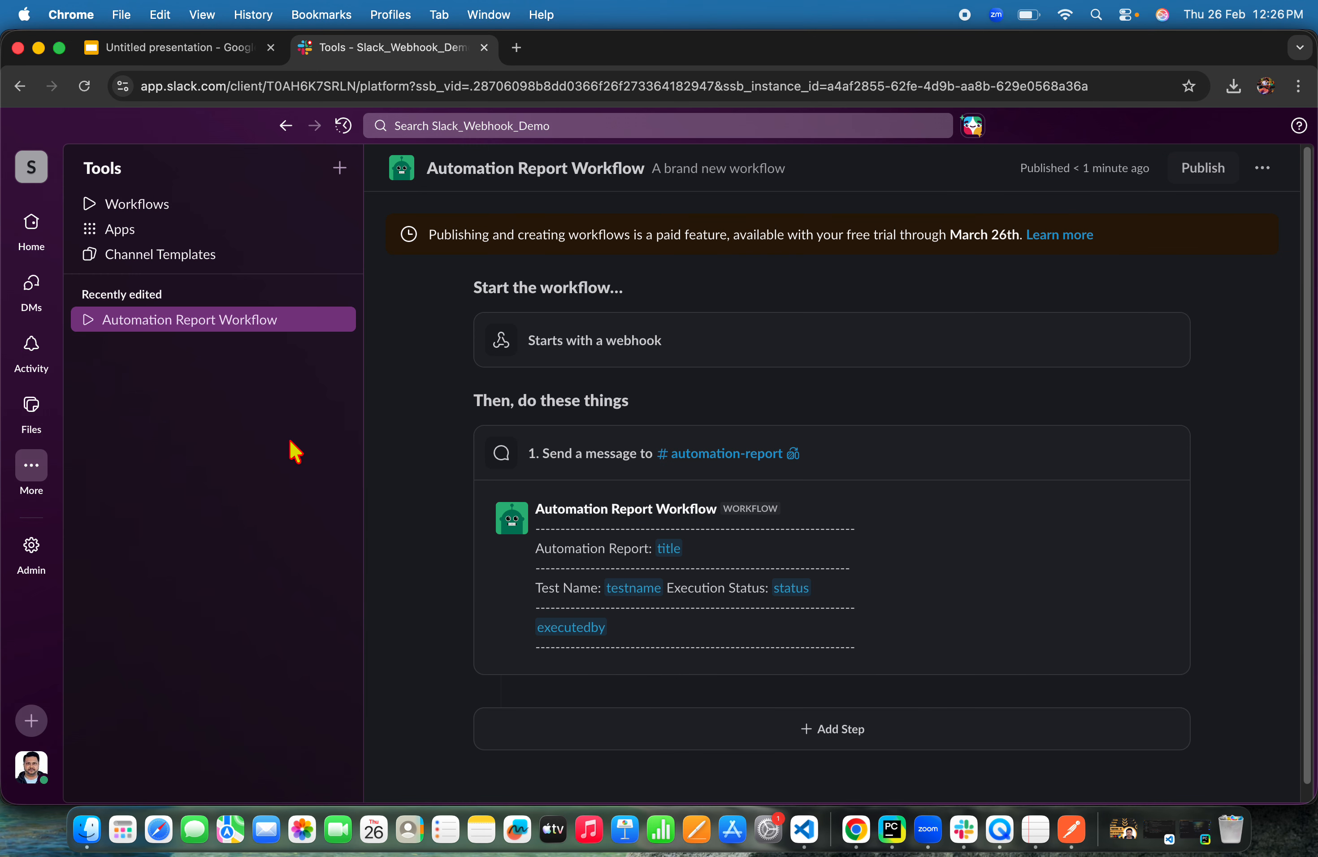
{"action": "left_click", "coordinate": [32, 228]}
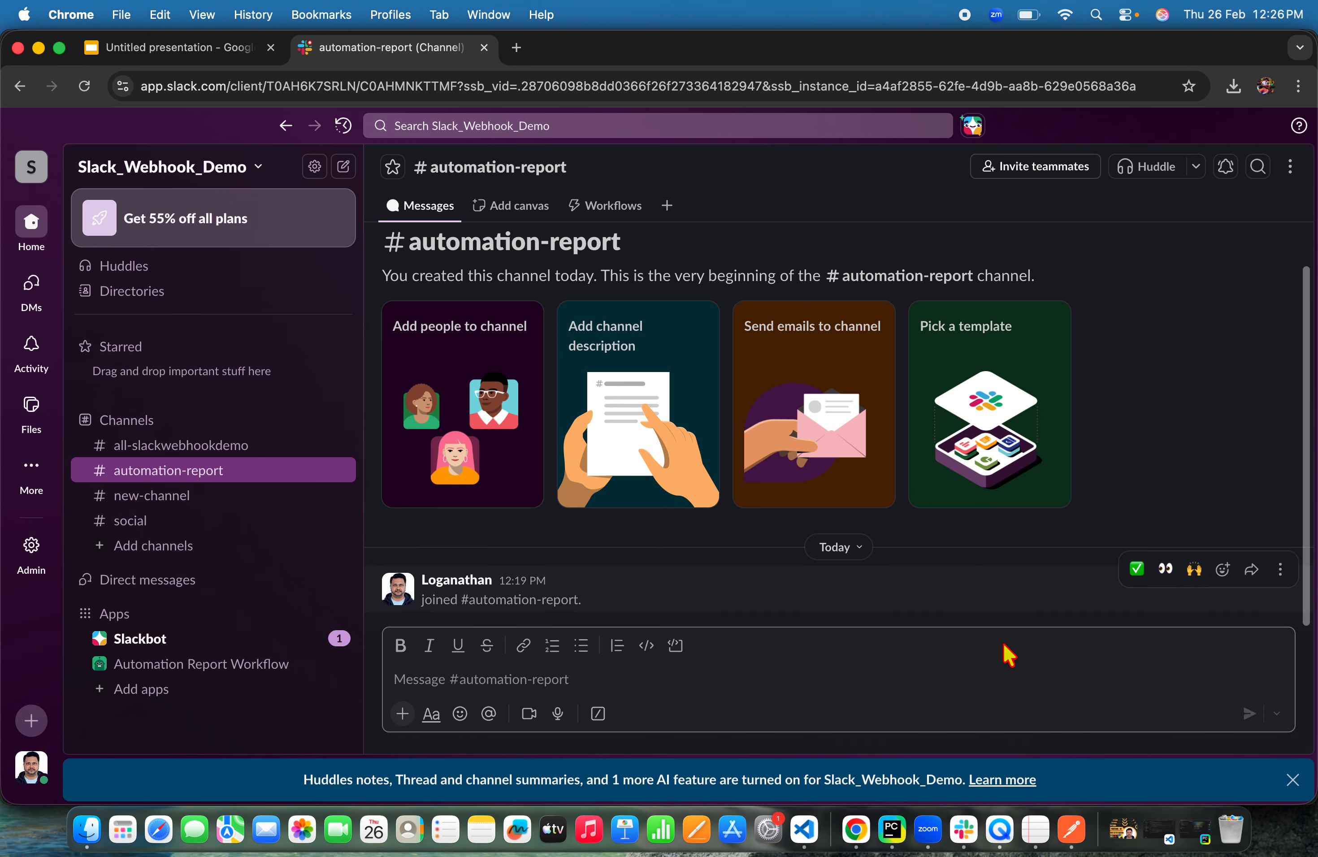
{"action": "left_click", "coordinate": [1072, 829]}
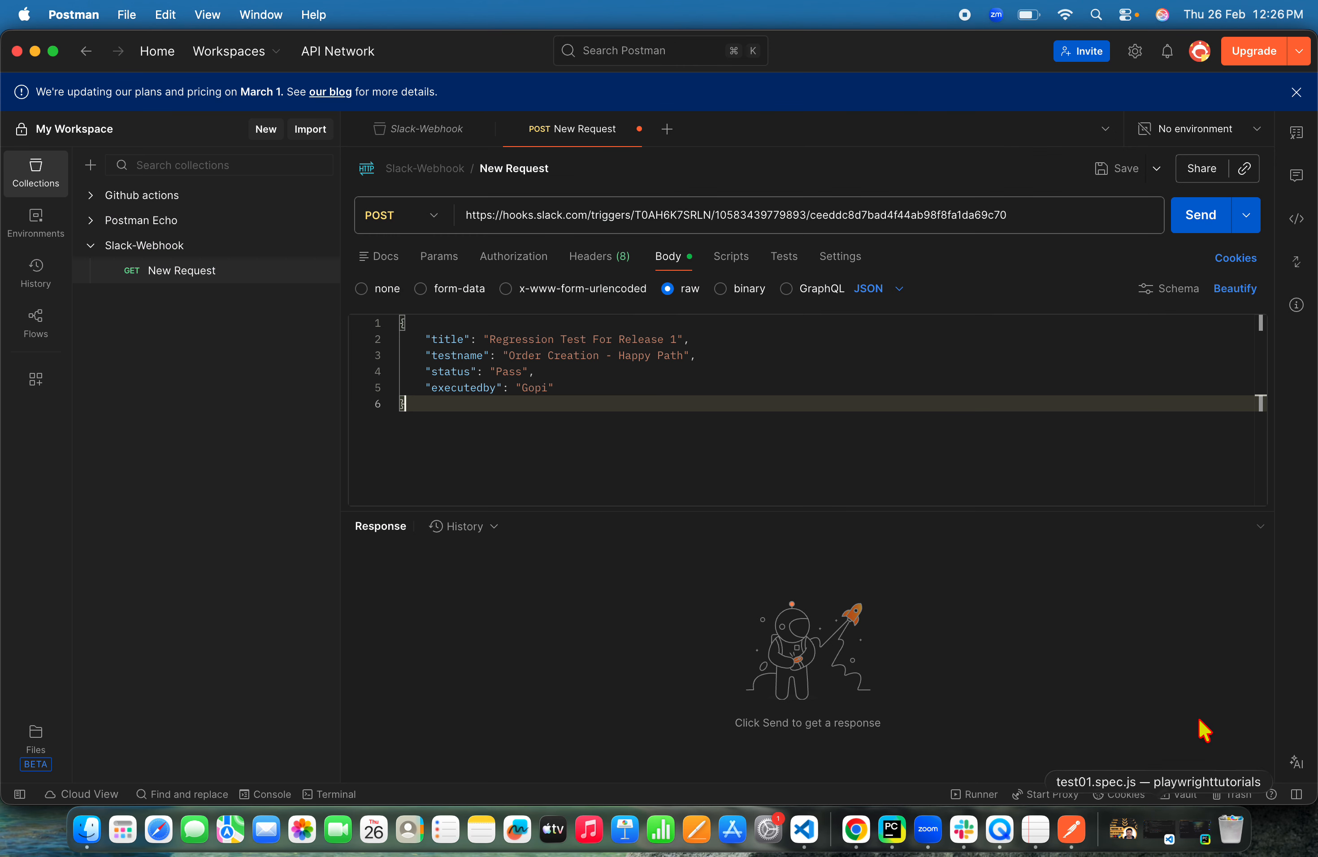
{"action": "left_click", "coordinate": [53, 51]}
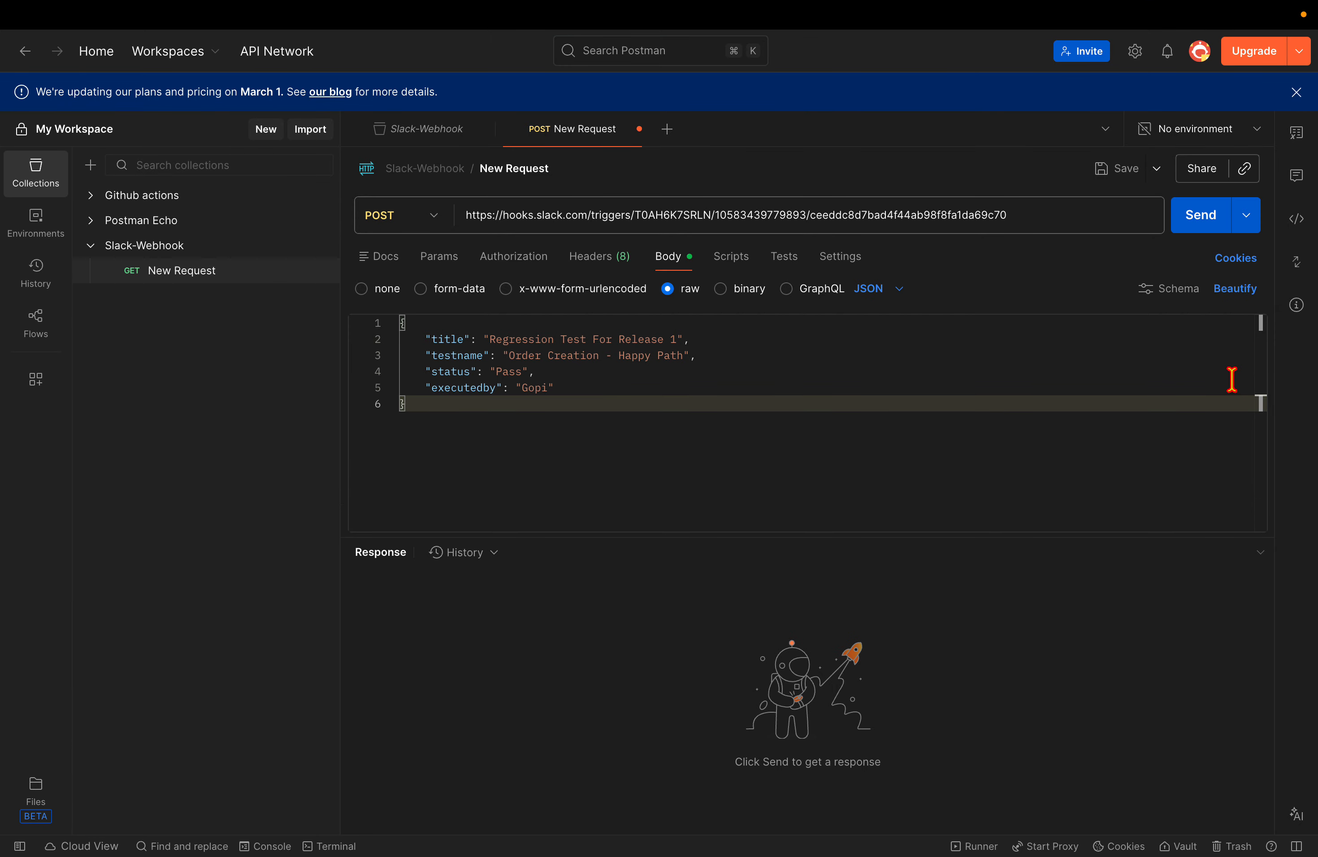
{"action": "left_click", "coordinate": [48, 15]}
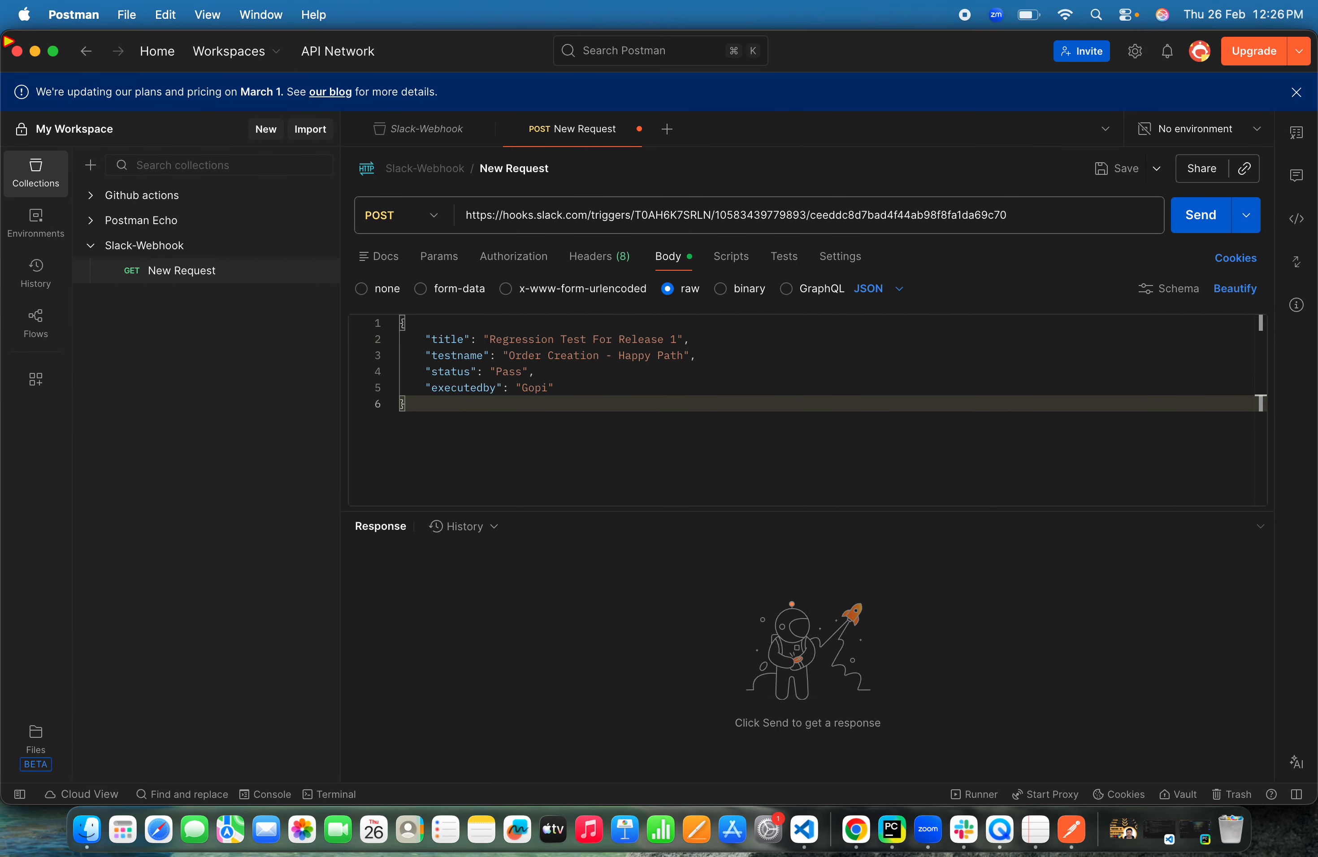
{"action": "left_click_drag", "start_coordinate": [2, 256], "coordinate": [381, 245]}
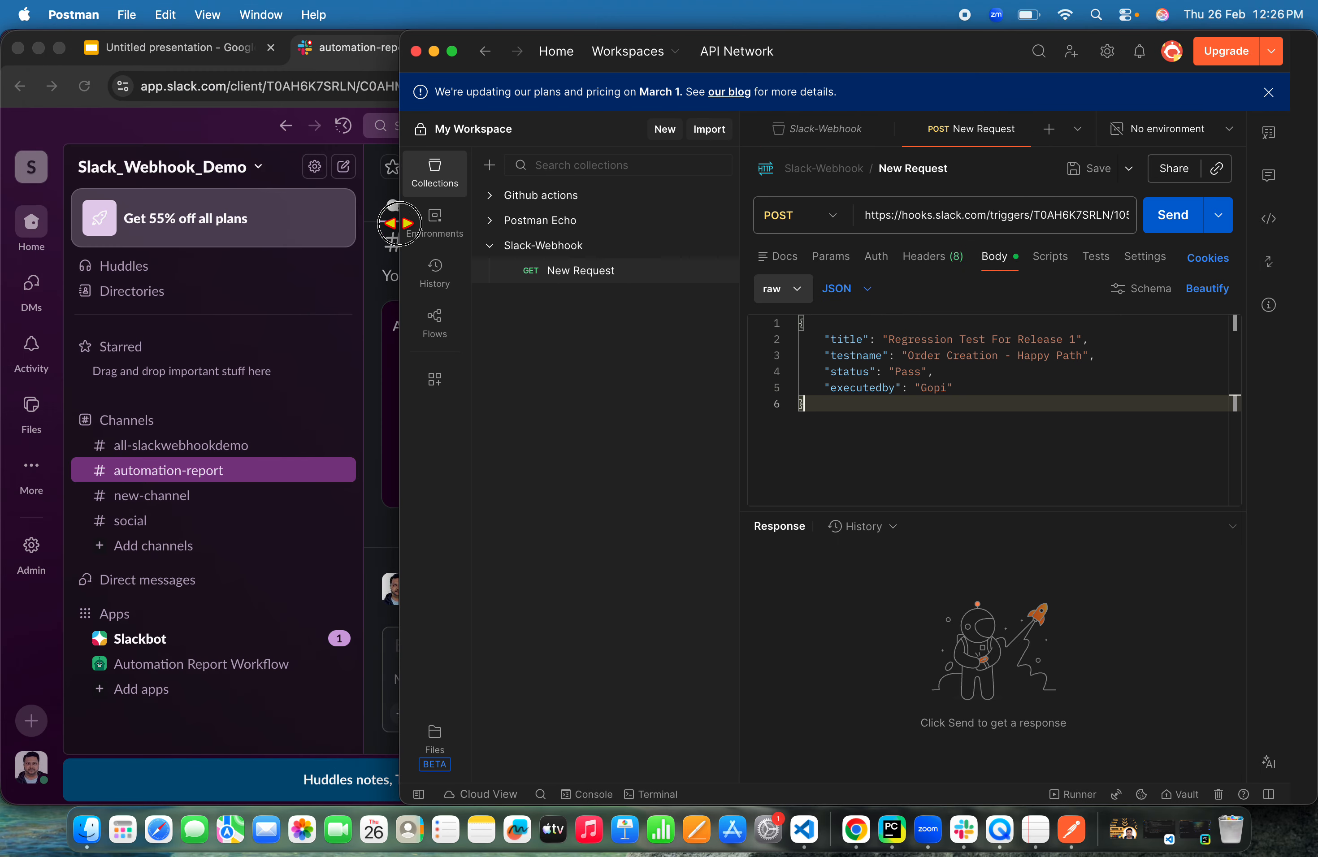
{"action": "left_click_drag", "start_coordinate": [889, 53], "coordinate": [103, 5]}
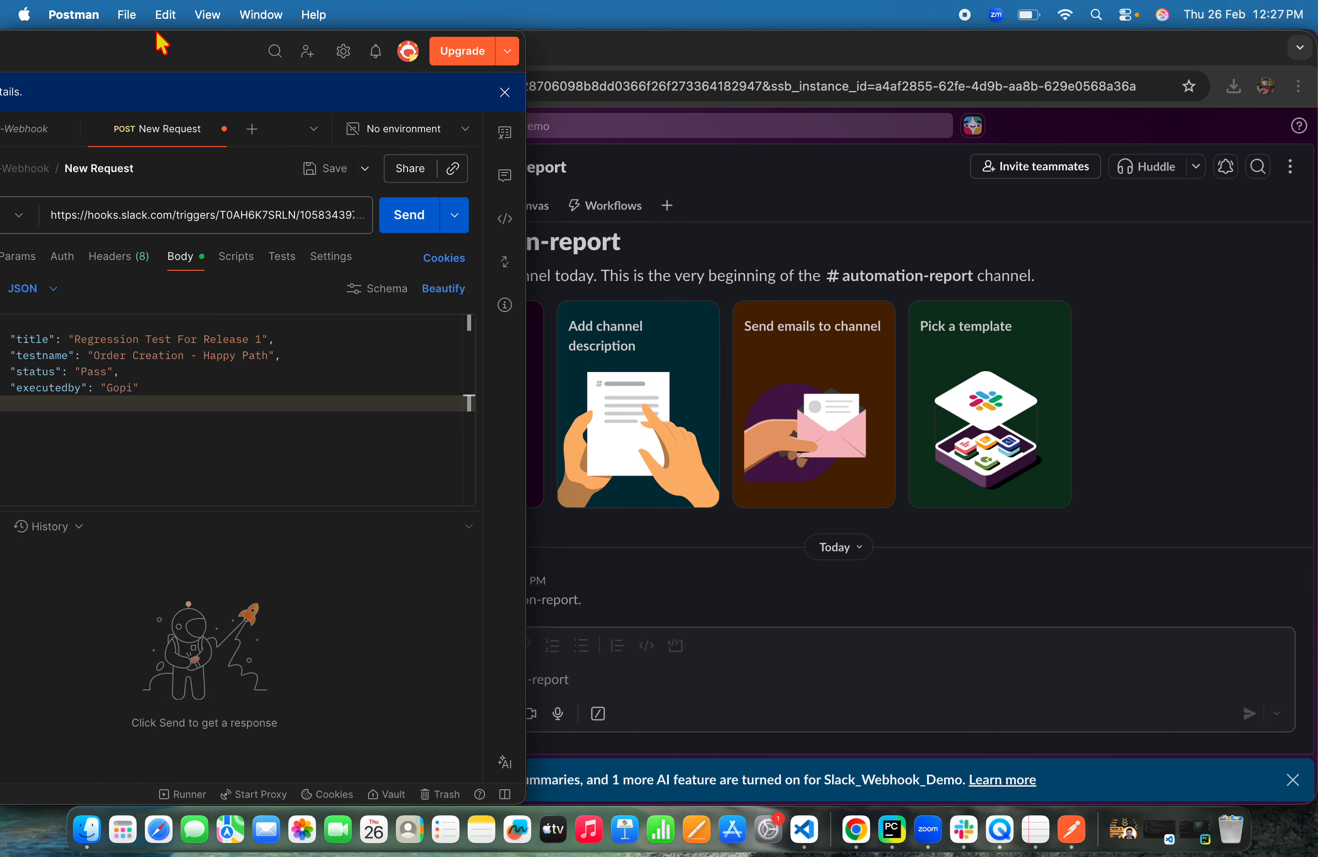
{"action": "left_click_drag", "start_coordinate": [146, 56], "coordinate": [356, 93]}
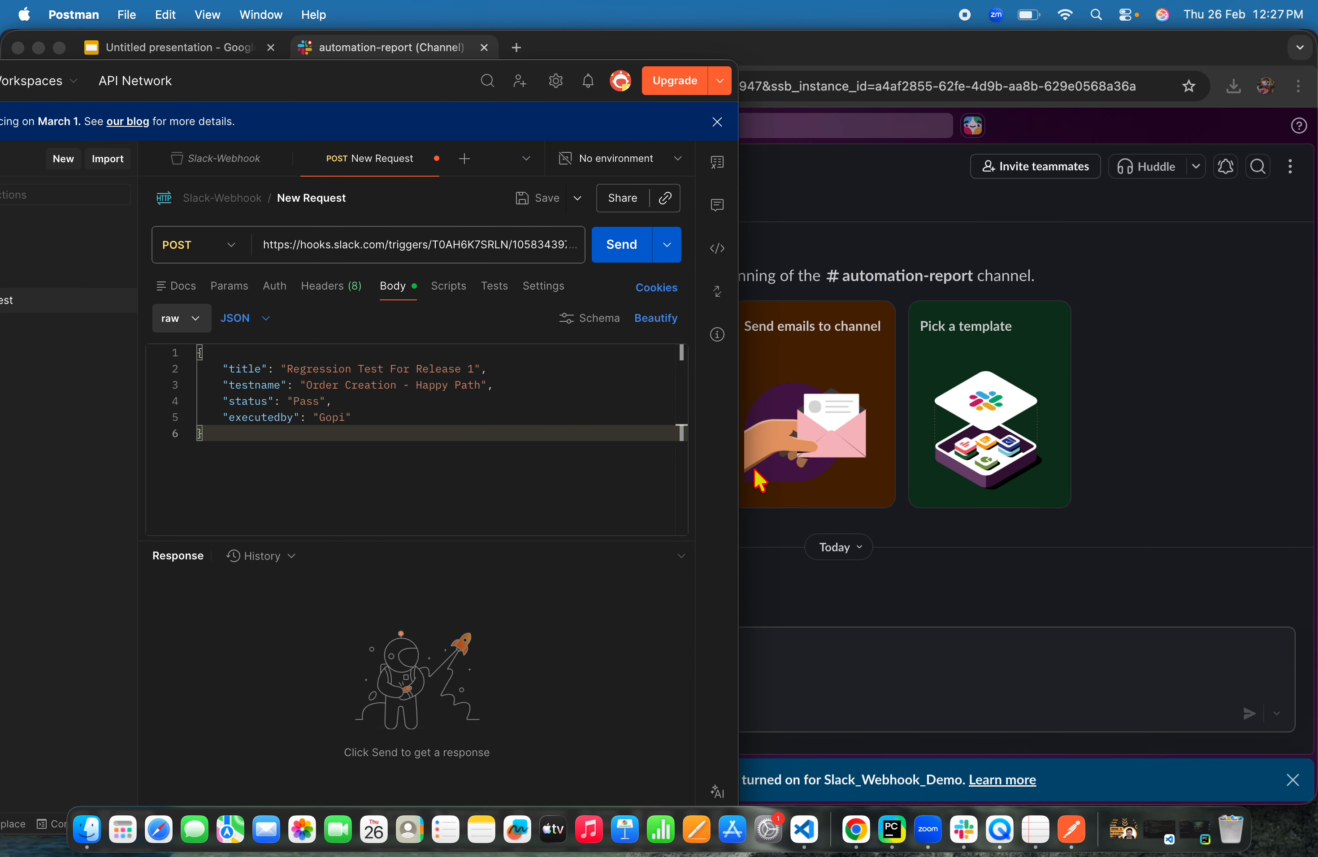
{"action": "left_click_drag", "start_coordinate": [738, 463], "coordinate": [1289, 480]}
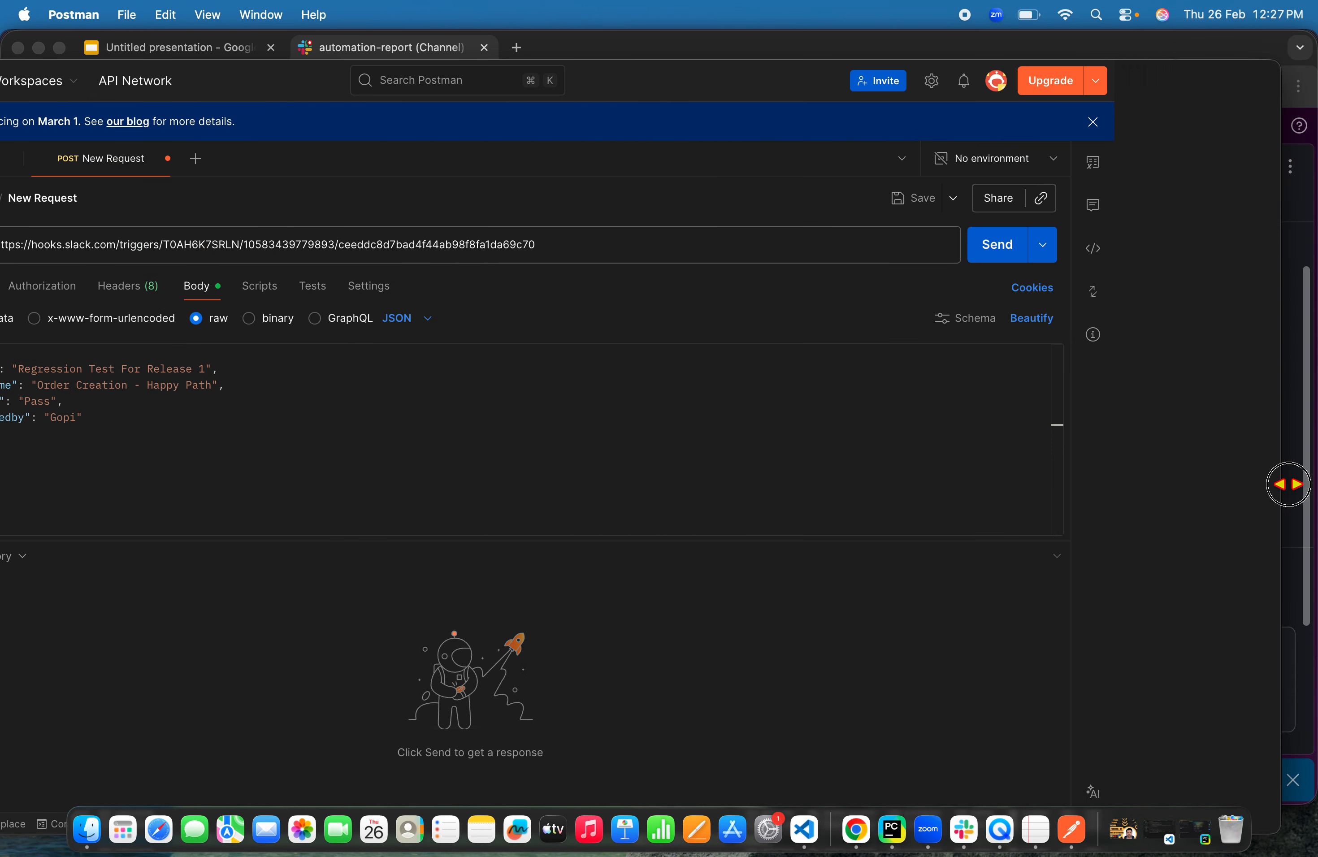
{"action": "double_click", "coordinate": [815, 85]}
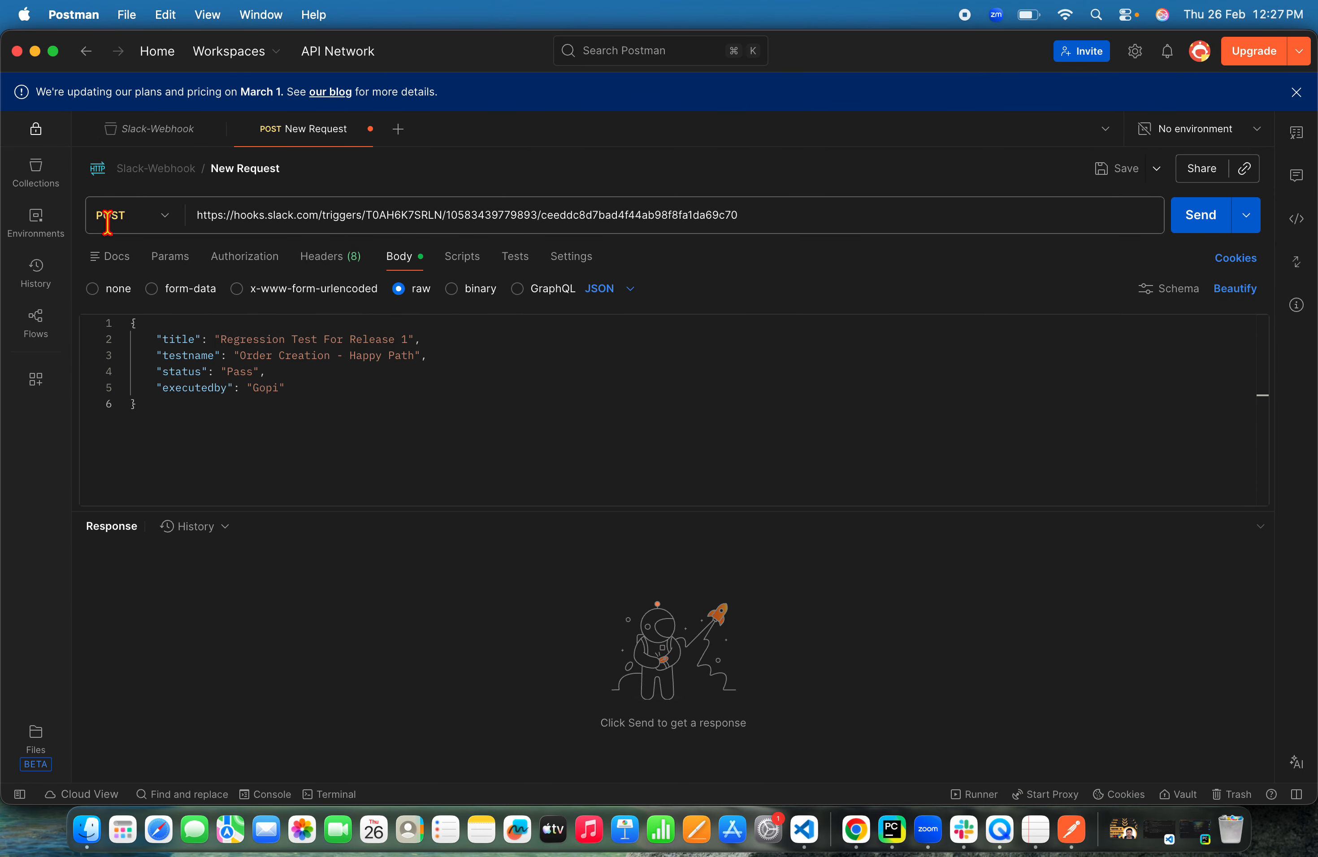
Send the POST request and view the resulting message in the automation-report channel
{"action": "left_click", "coordinate": [1202, 217]}
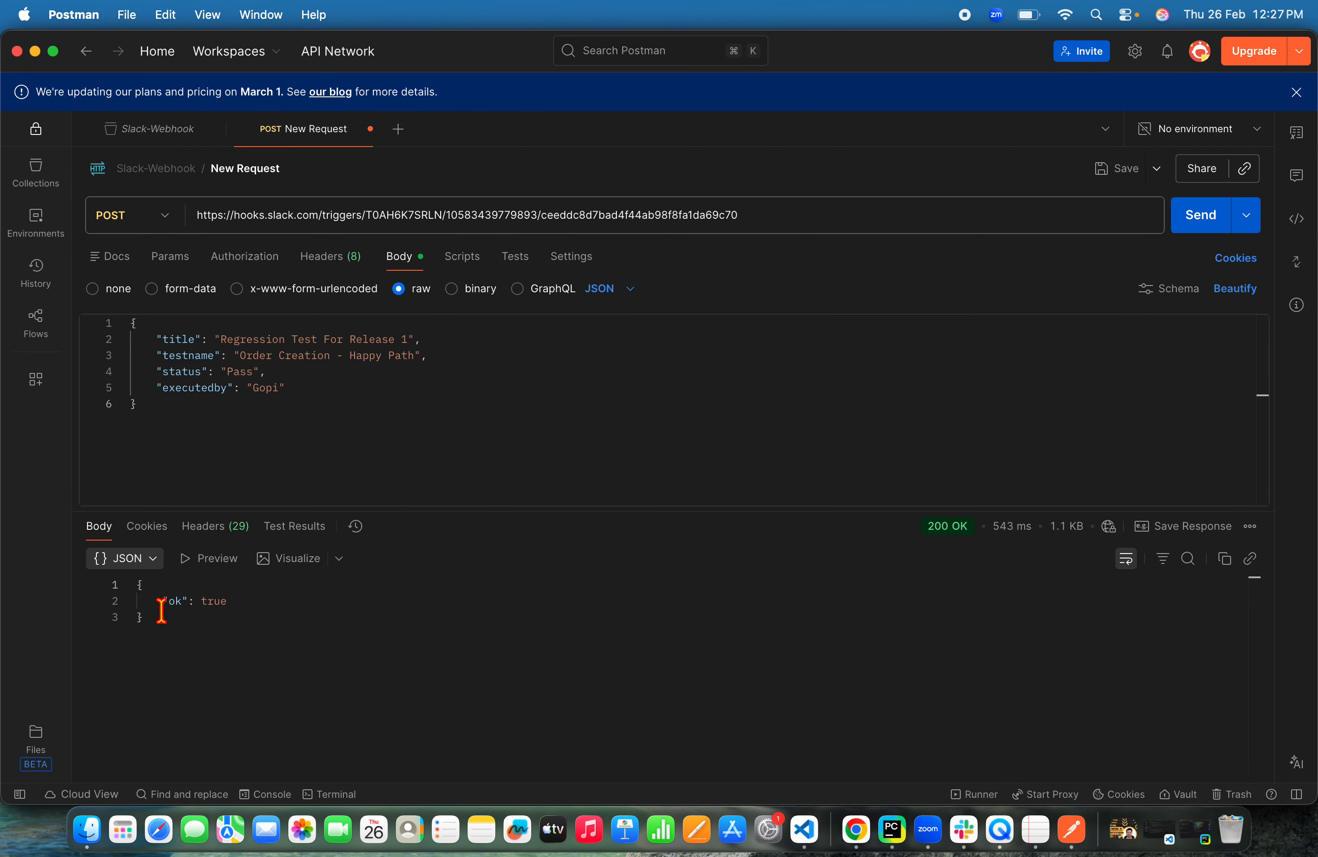
{"action": "key", "text": "super+Tab"}
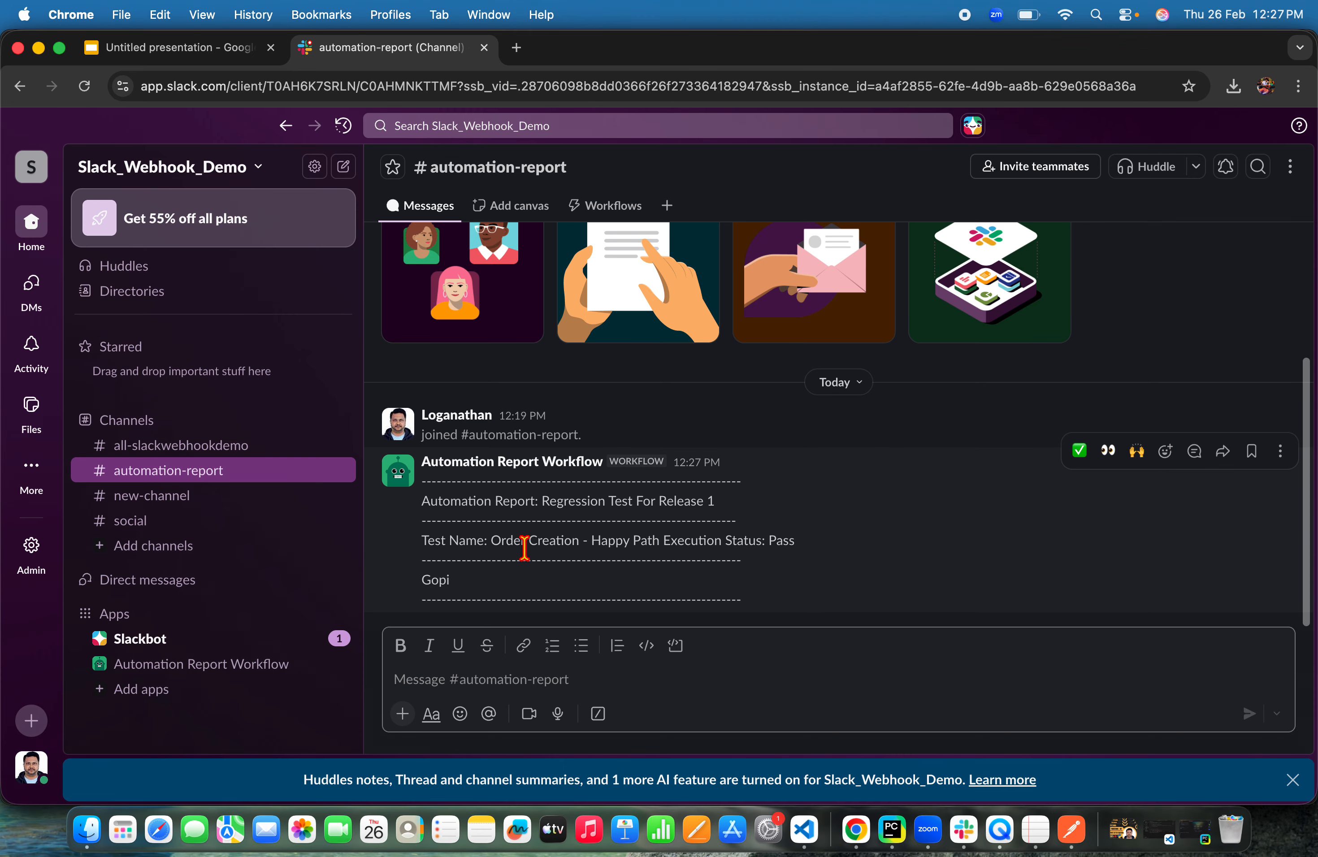
Open the Automation Report Workflow in the workflow editor
{"action": "left_click", "coordinate": [32, 723]}
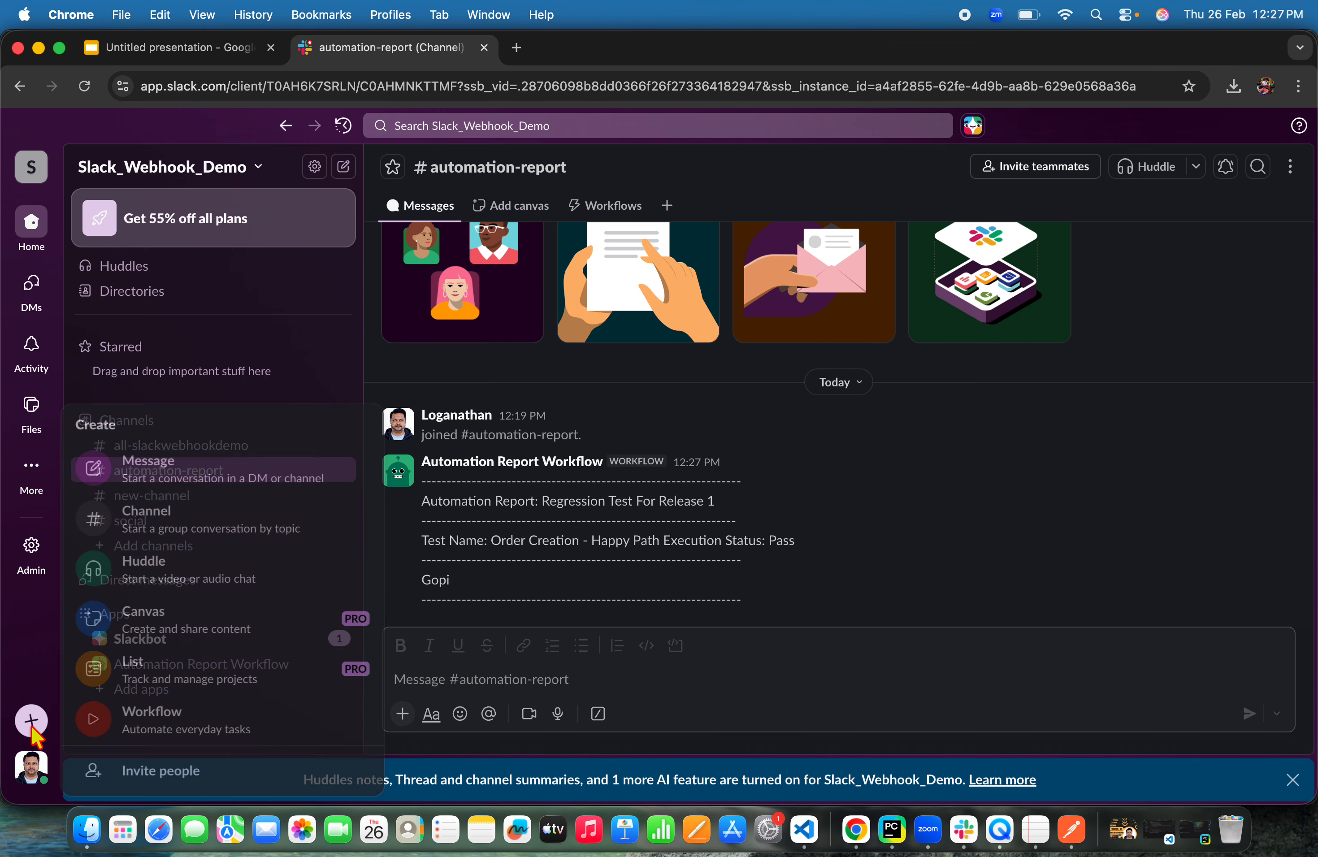
{"action": "left_click", "coordinate": [185, 726]}
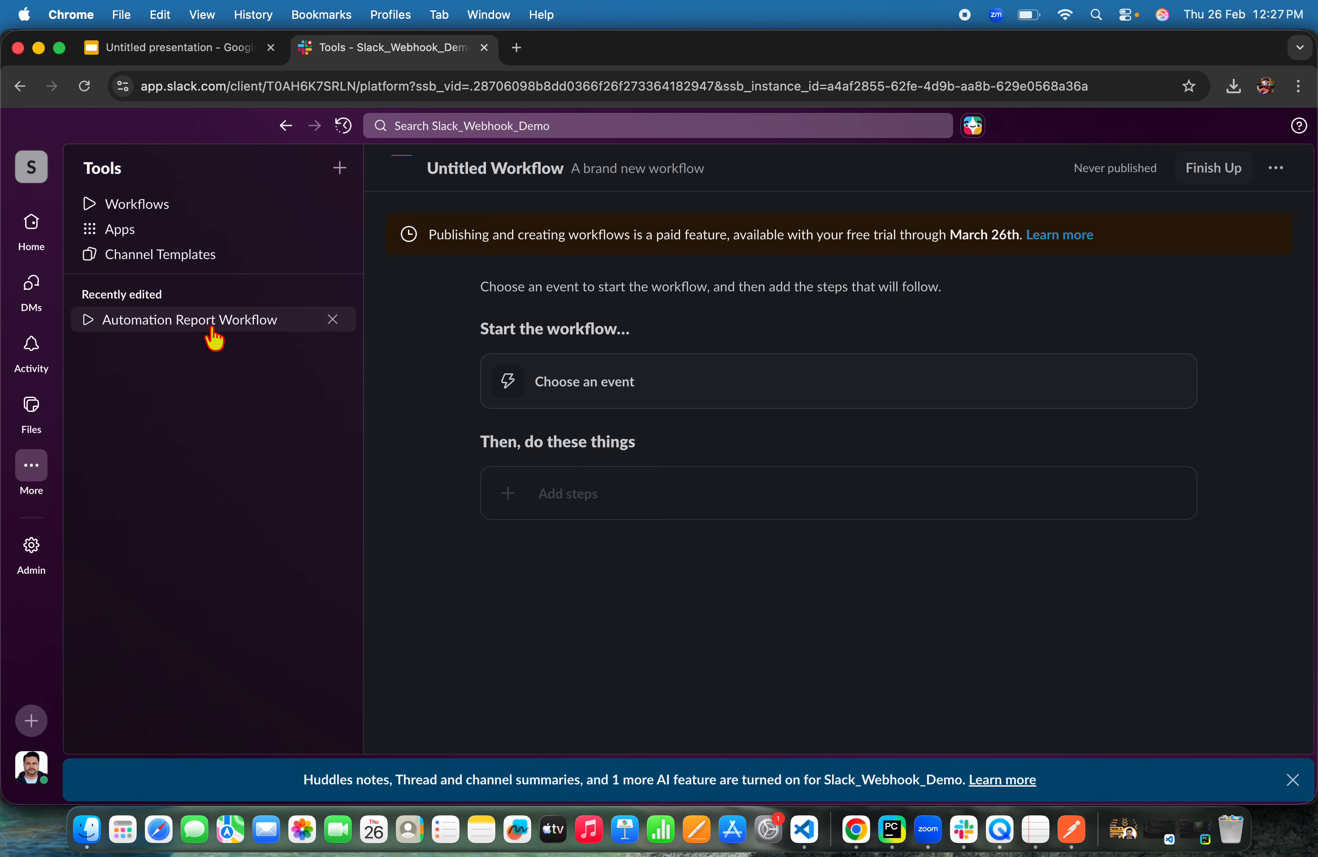
{"action": "left_click", "coordinate": [190, 326]}
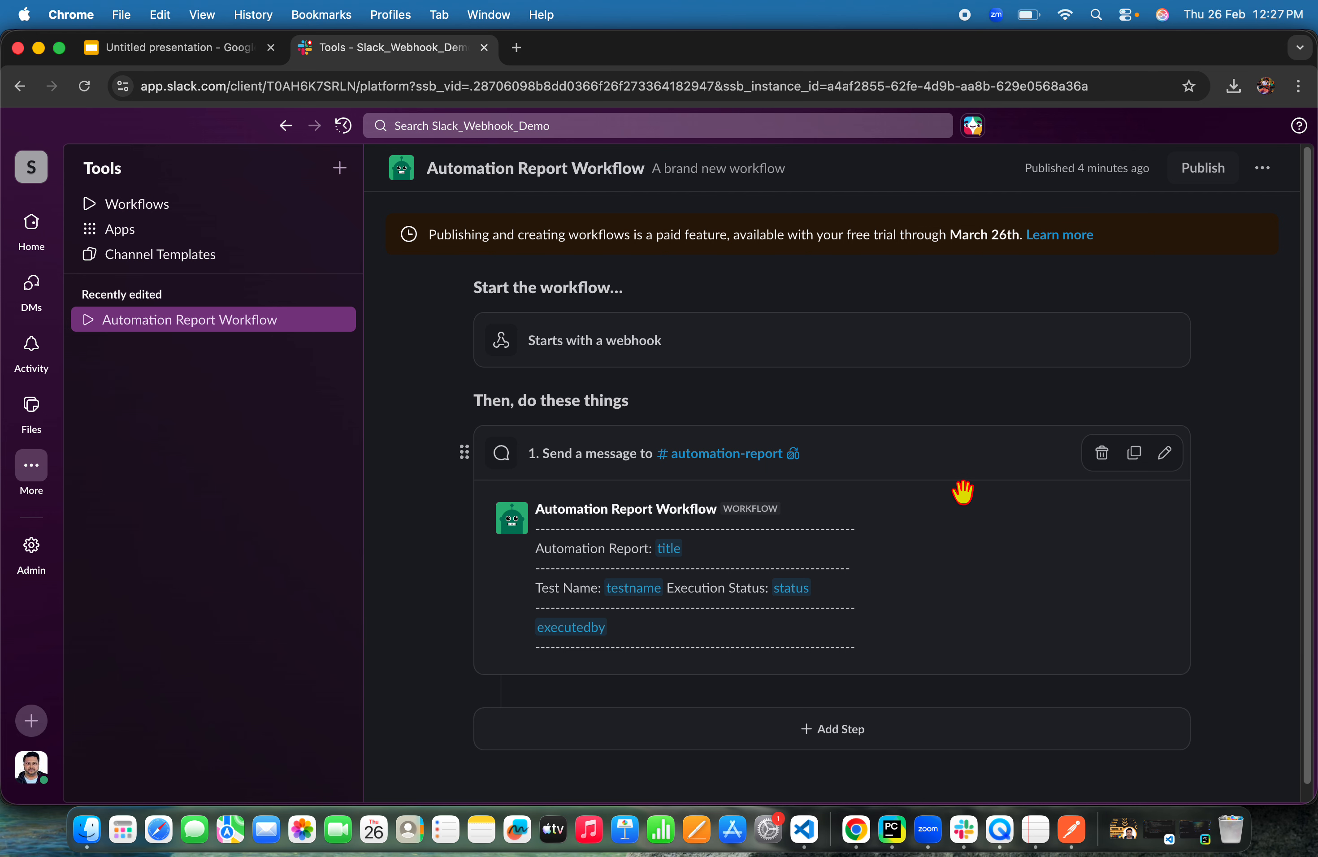
Edit the message step to add the label Executed by: before the executedby variable and save it
{"action": "left_click", "coordinate": [1164, 454]}
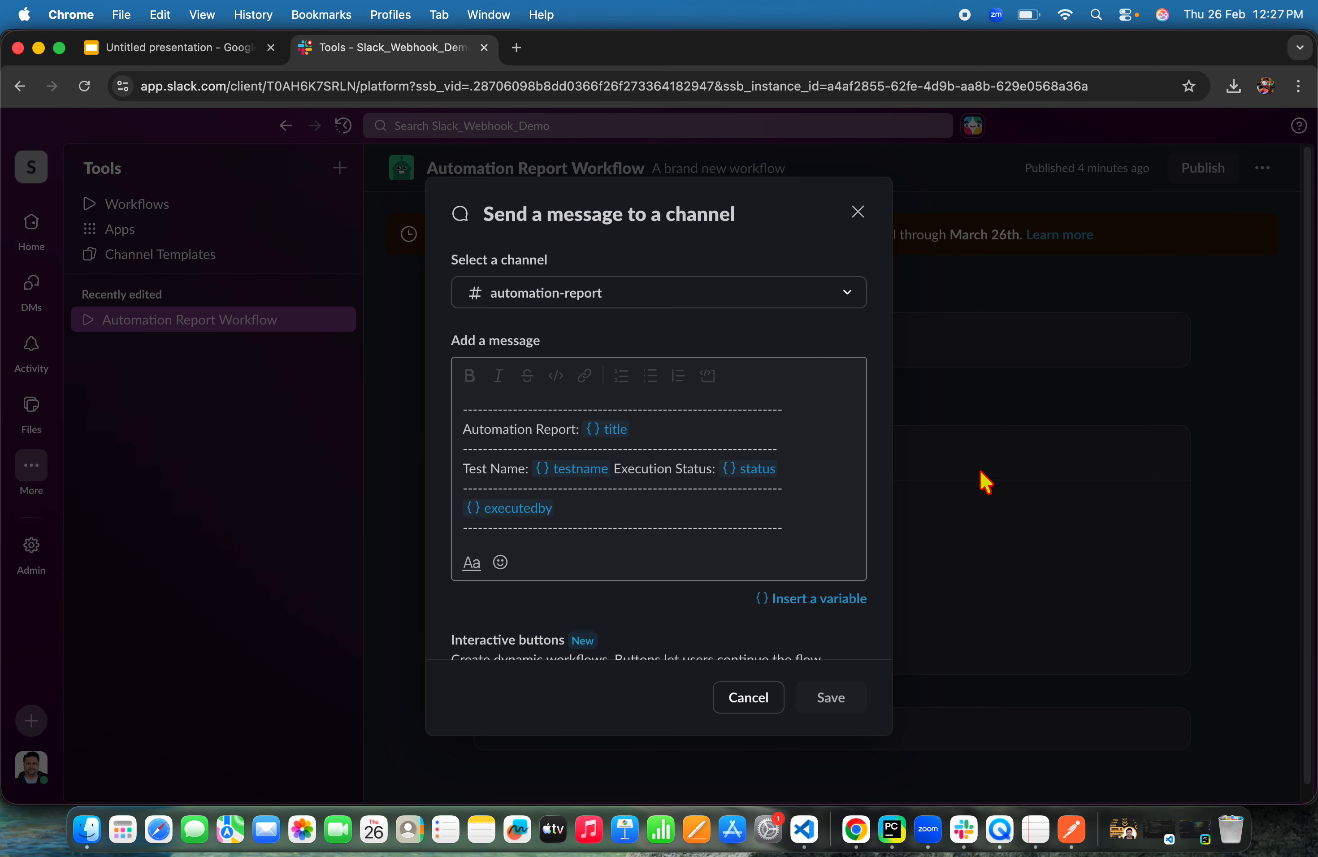
{"action": "left_click", "coordinate": [606, 516]}
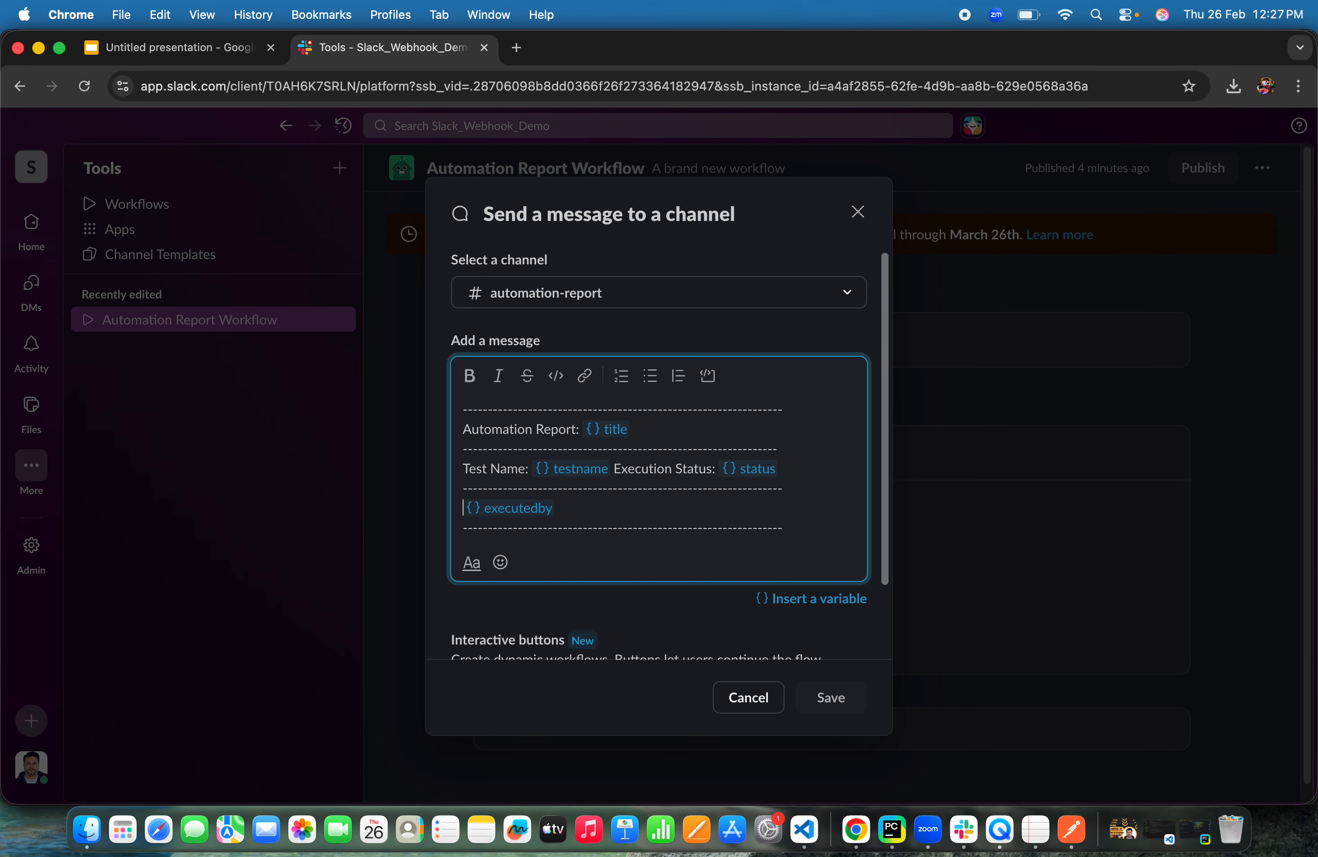
{"action": "type", "text": "Exc"}
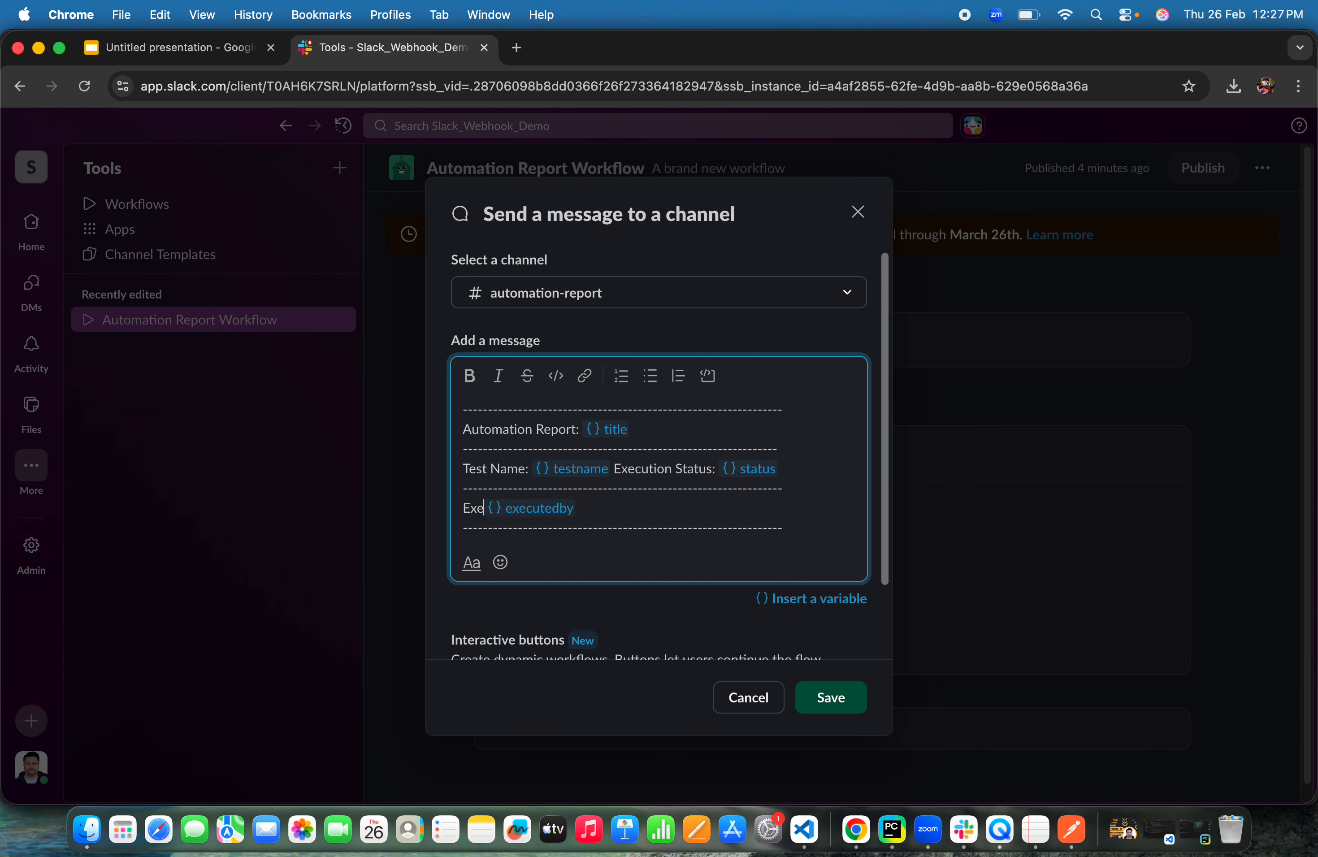
{"action": "type", "text": "cuted by"}
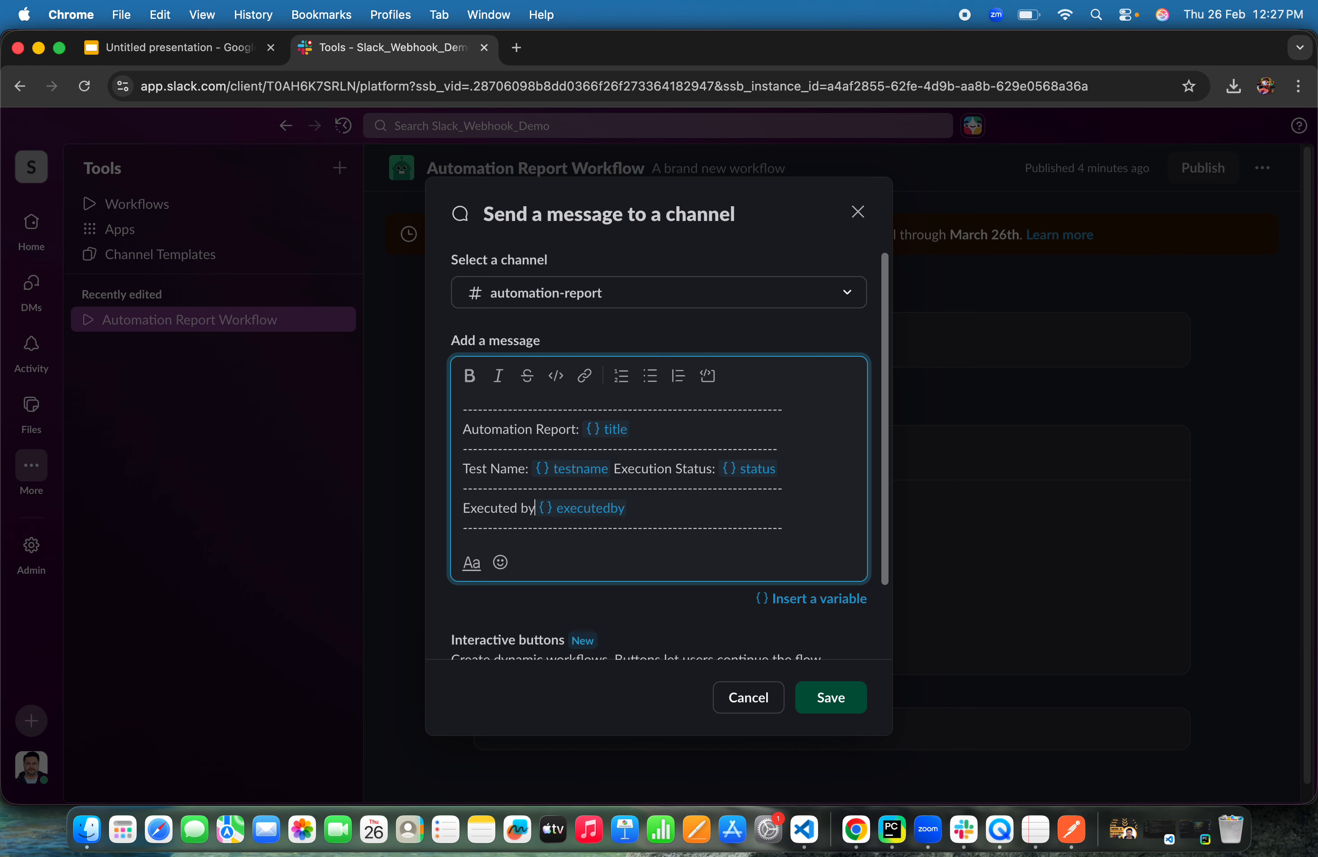
{"action": "type", "text": ":"}
{"action": "left_click", "coordinate": [843, 703]}
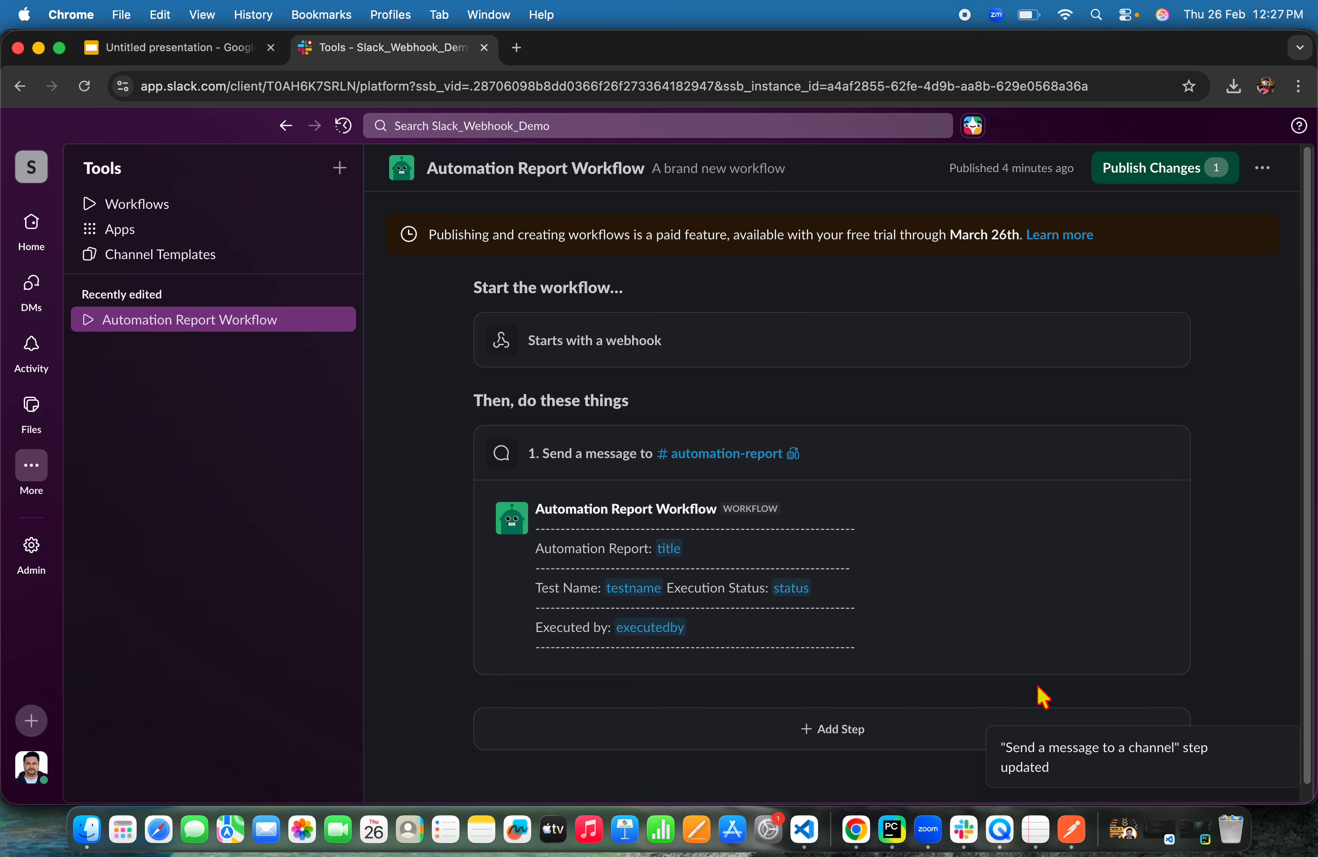
Publish the workflow changes and add the workflow to the automation-report channel
{"action": "left_click", "coordinate": [1149, 168]}
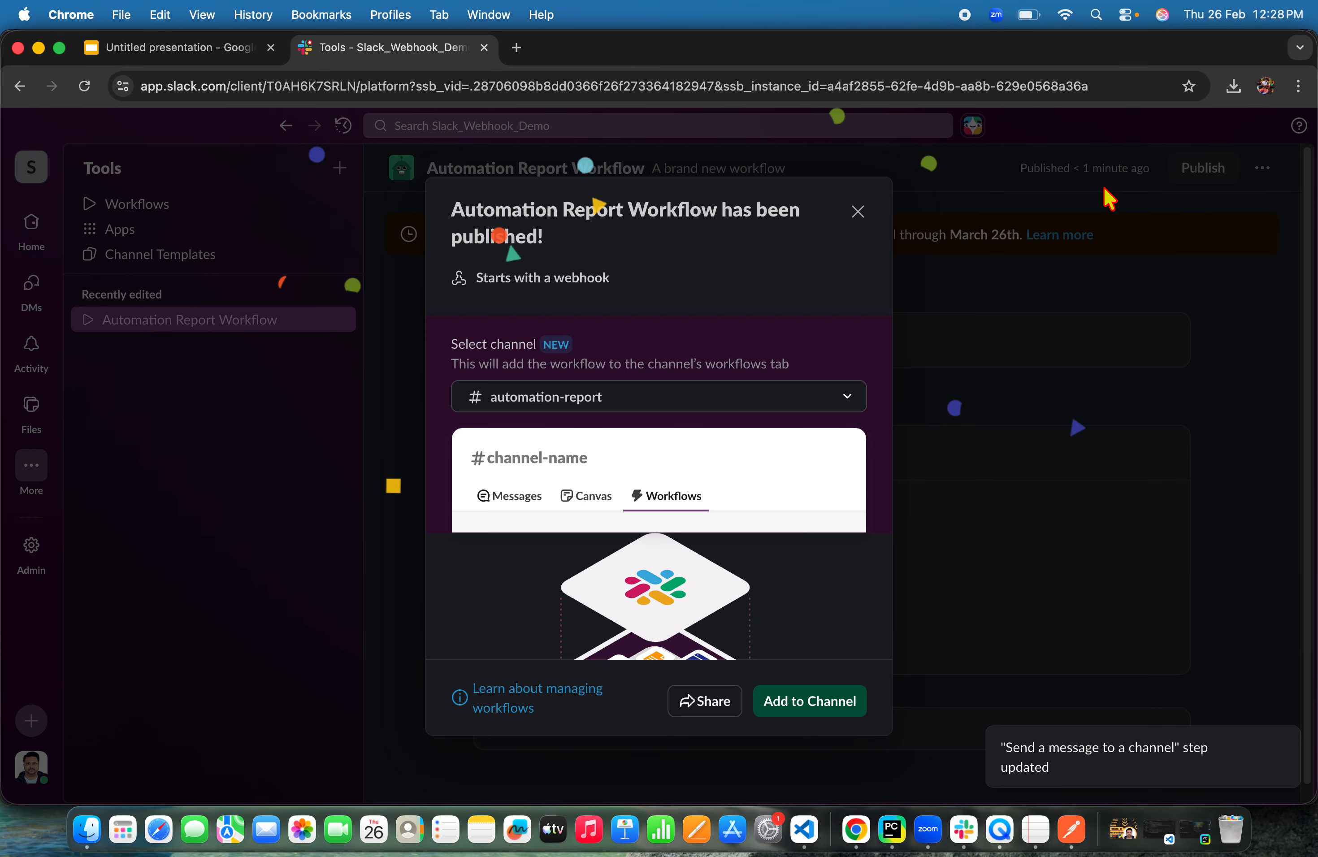
{"action": "left_click", "coordinate": [820, 705]}
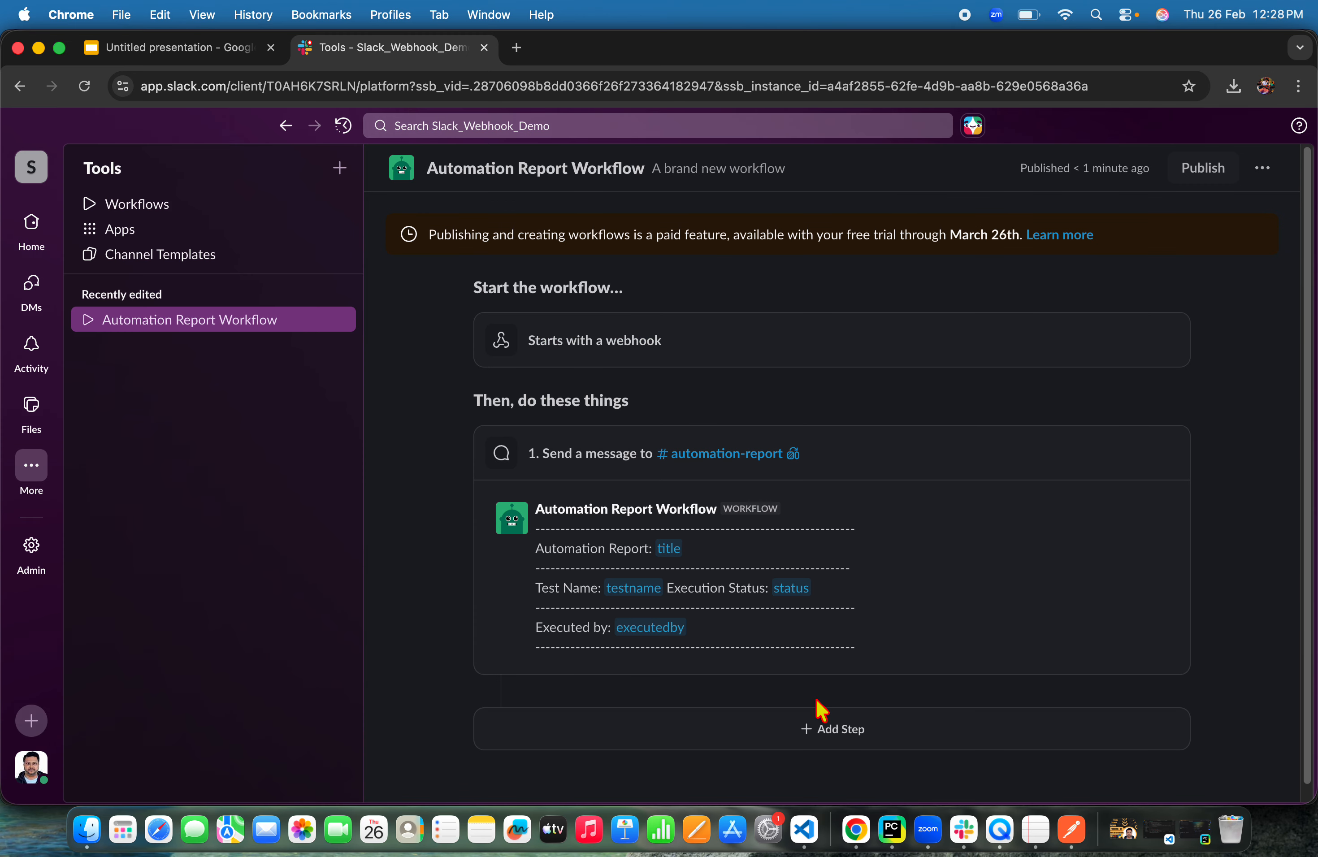
Send the POST request again and open the automation-report channel to view the new workflow message
{"action": "key", "text": "super+Tab"}
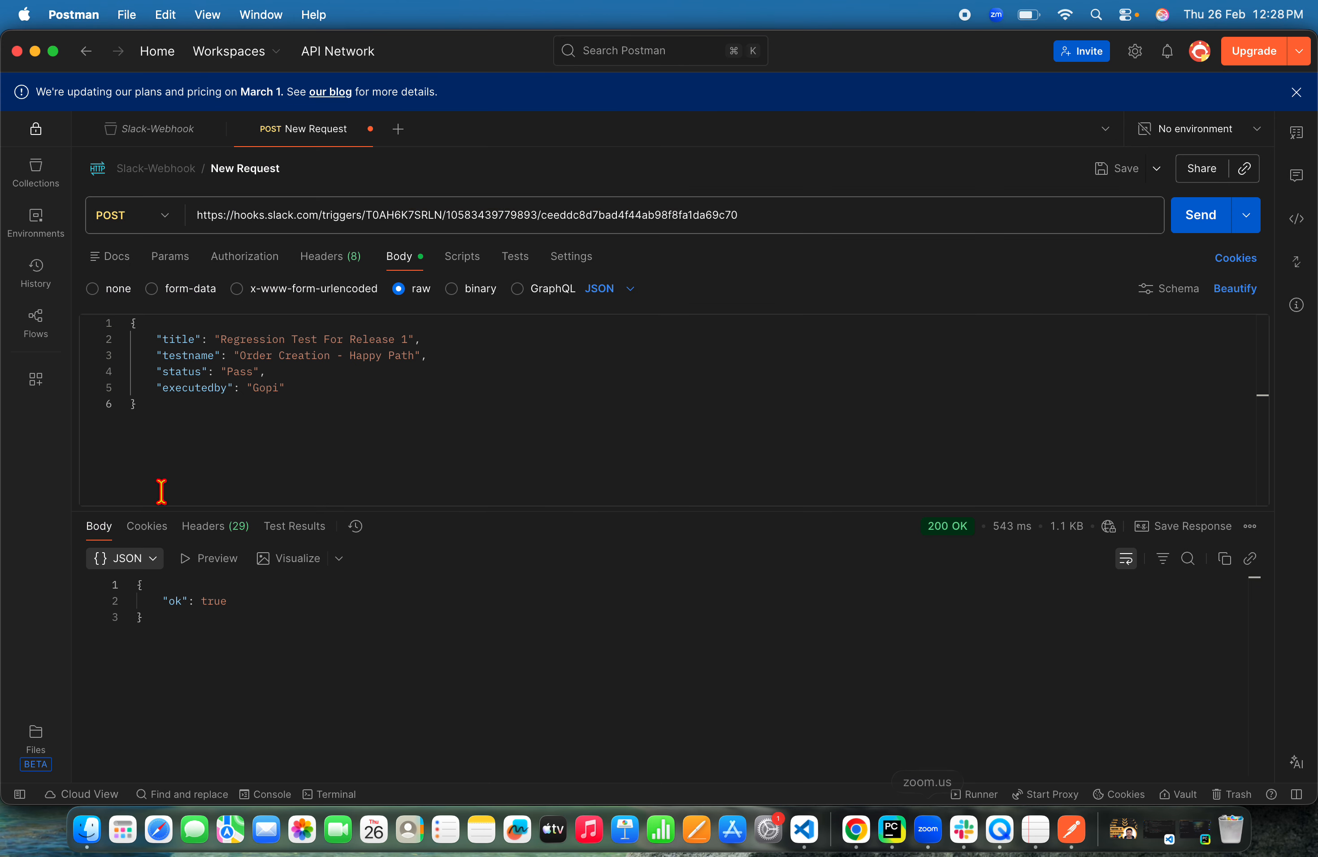
{"action": "left_click", "coordinate": [1183, 220]}
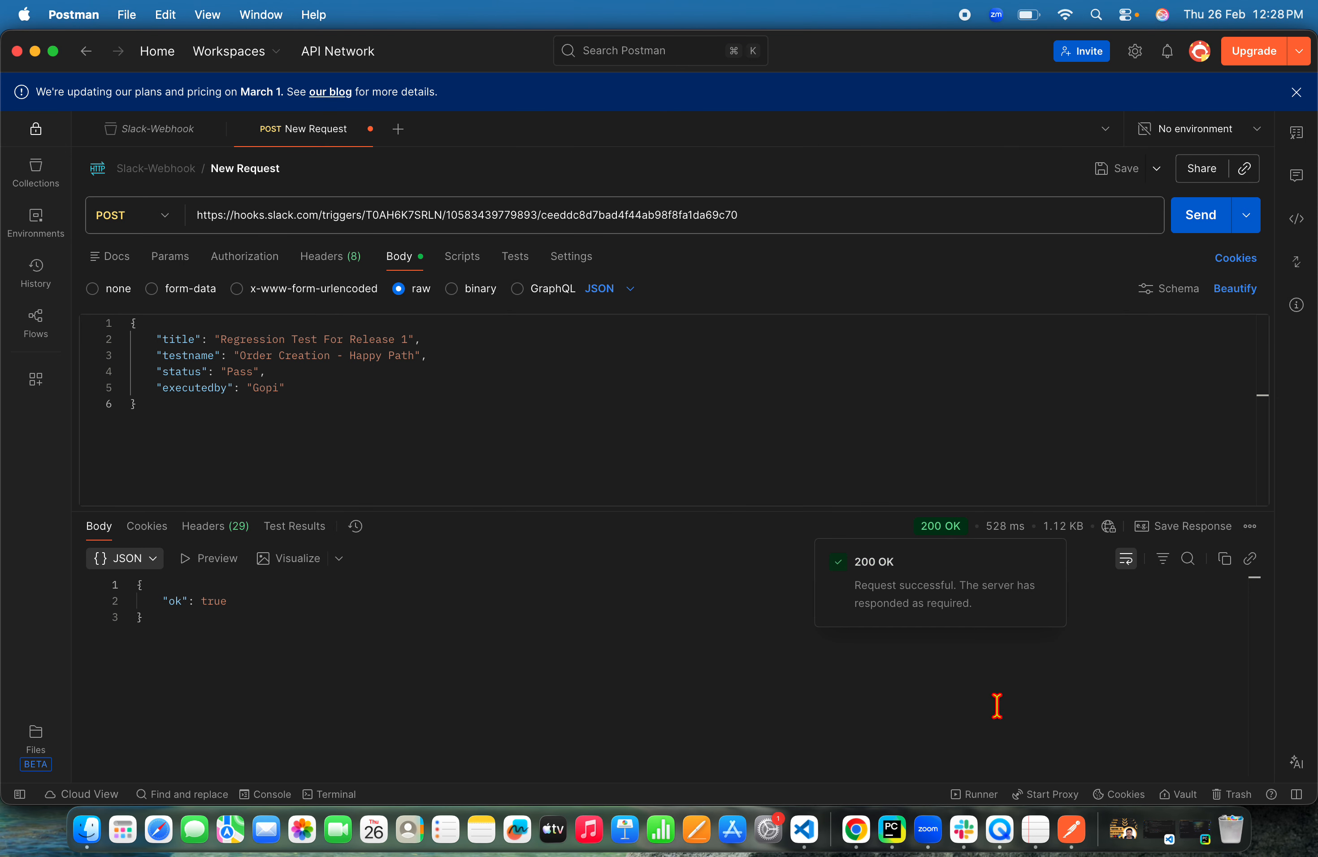
{"action": "left_click", "coordinate": [968, 838]}
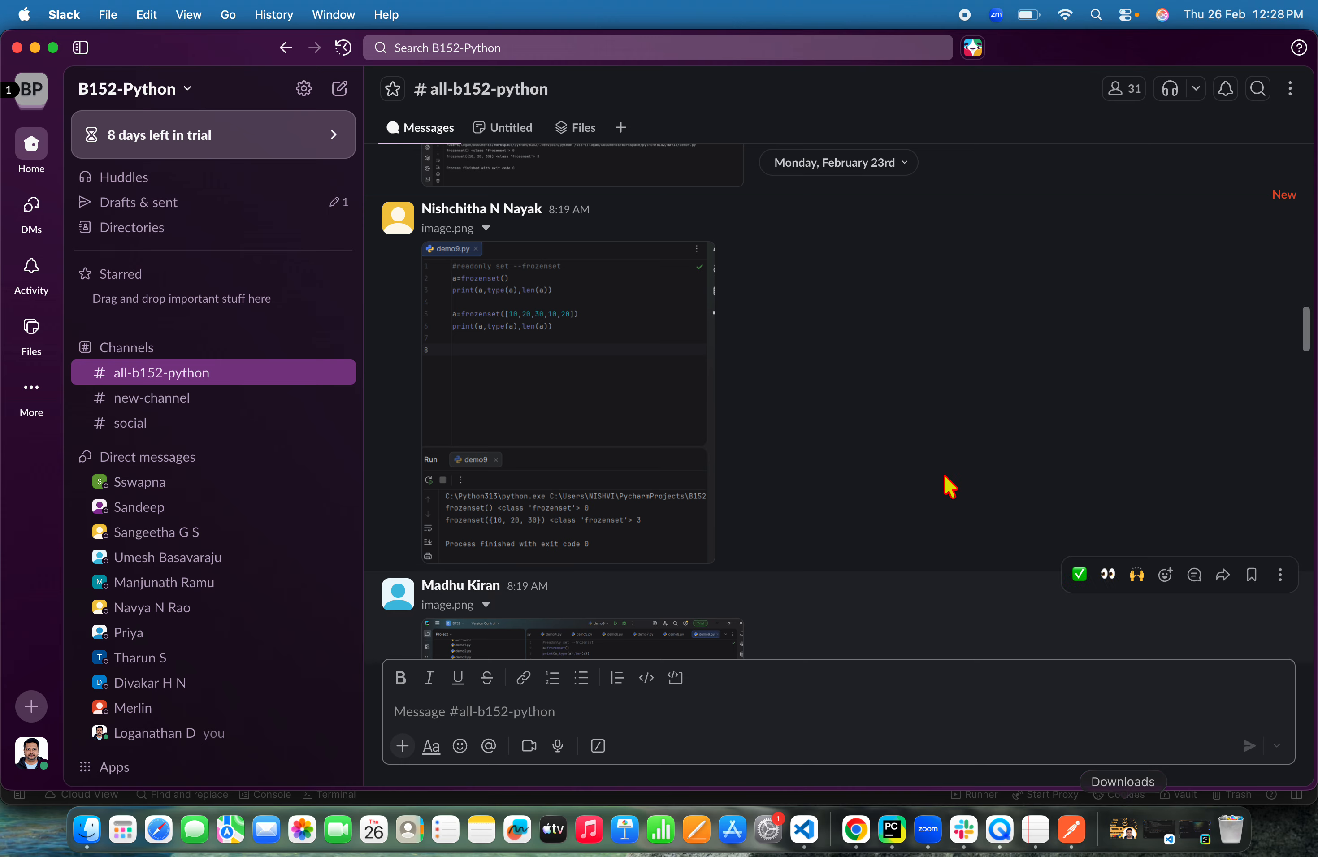
{"action": "key", "text": "super+Tab"}
{"action": "left_click", "coordinate": [855, 830]}
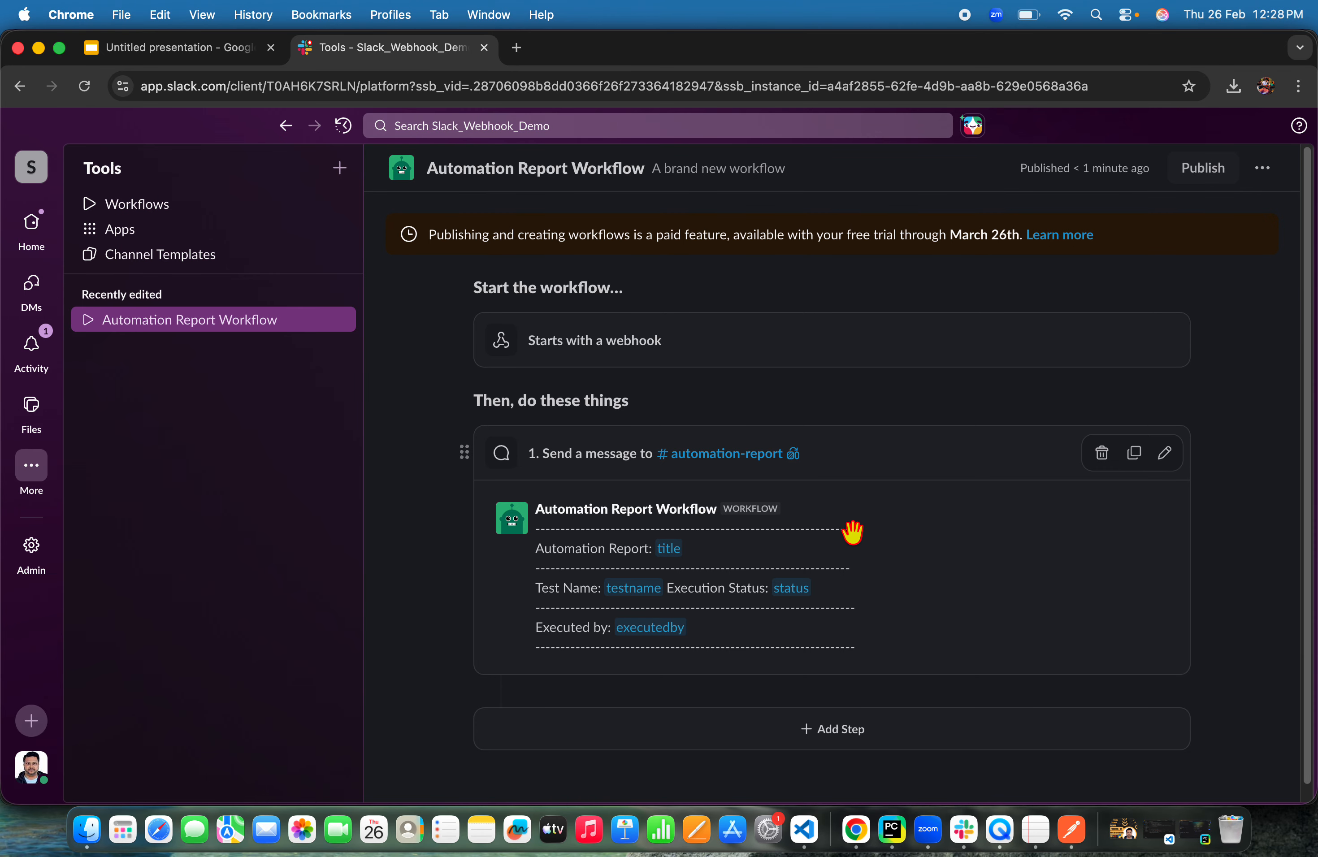
{"action": "left_click", "coordinate": [50, 258]}
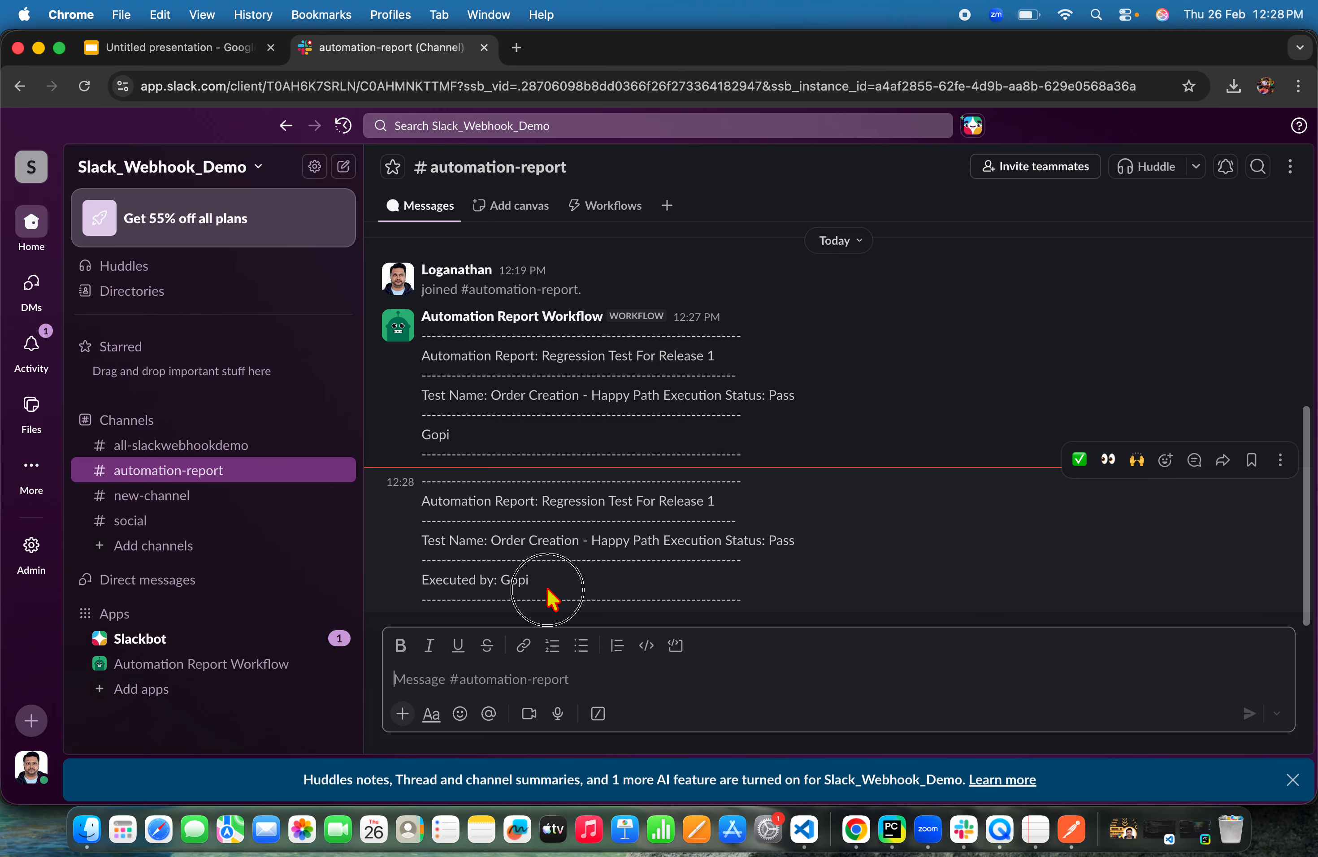
Compare the new message's Executed by line with the previous workflow message in the channel
{"action": "left_click_drag", "start_coordinate": [547, 591], "coordinate": [444, 565]}
{"action": "left_click", "coordinate": [444, 565]}
{"action": "left_click_drag", "start_coordinate": [421, 484], "coordinate": [559, 598]}
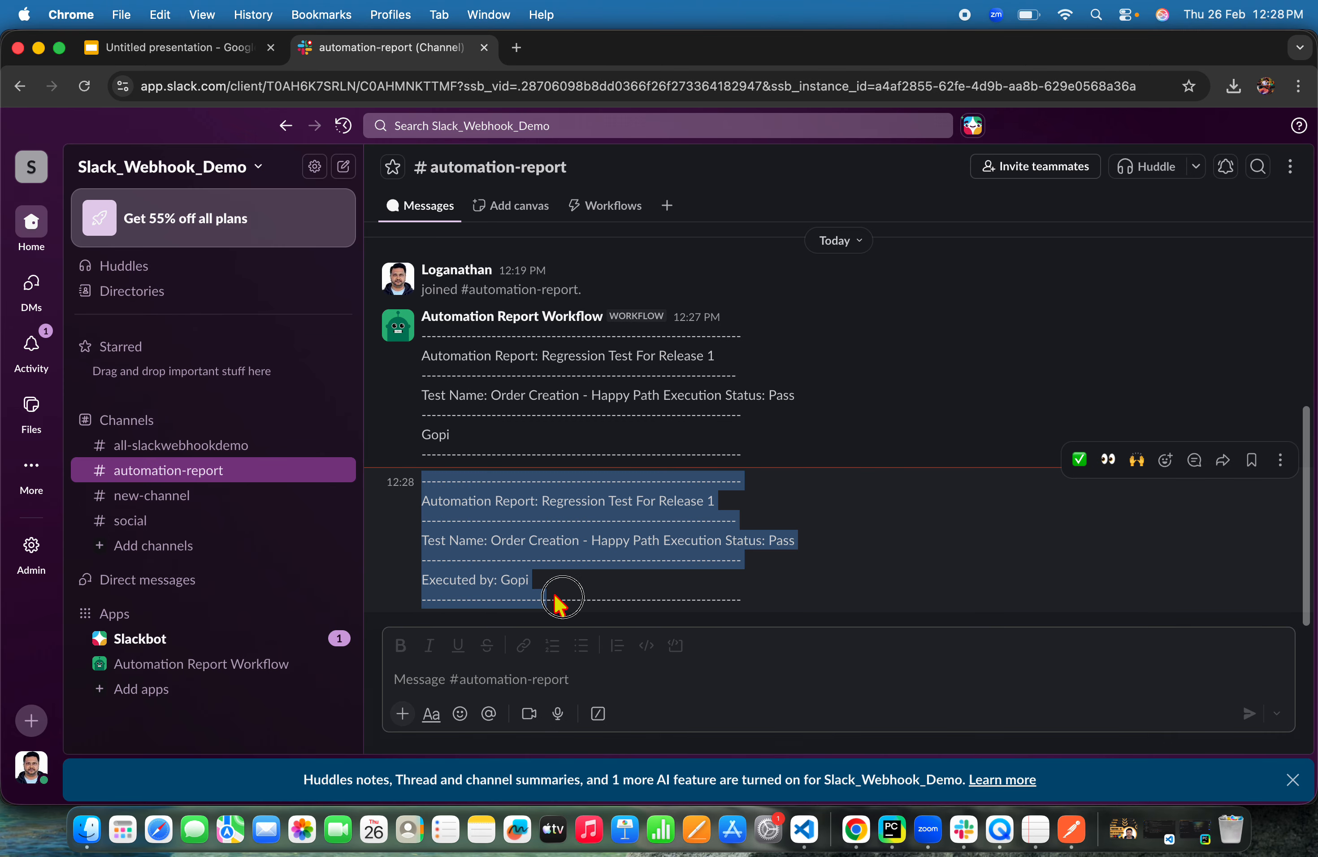
{"action": "double_click", "coordinate": [424, 434]}
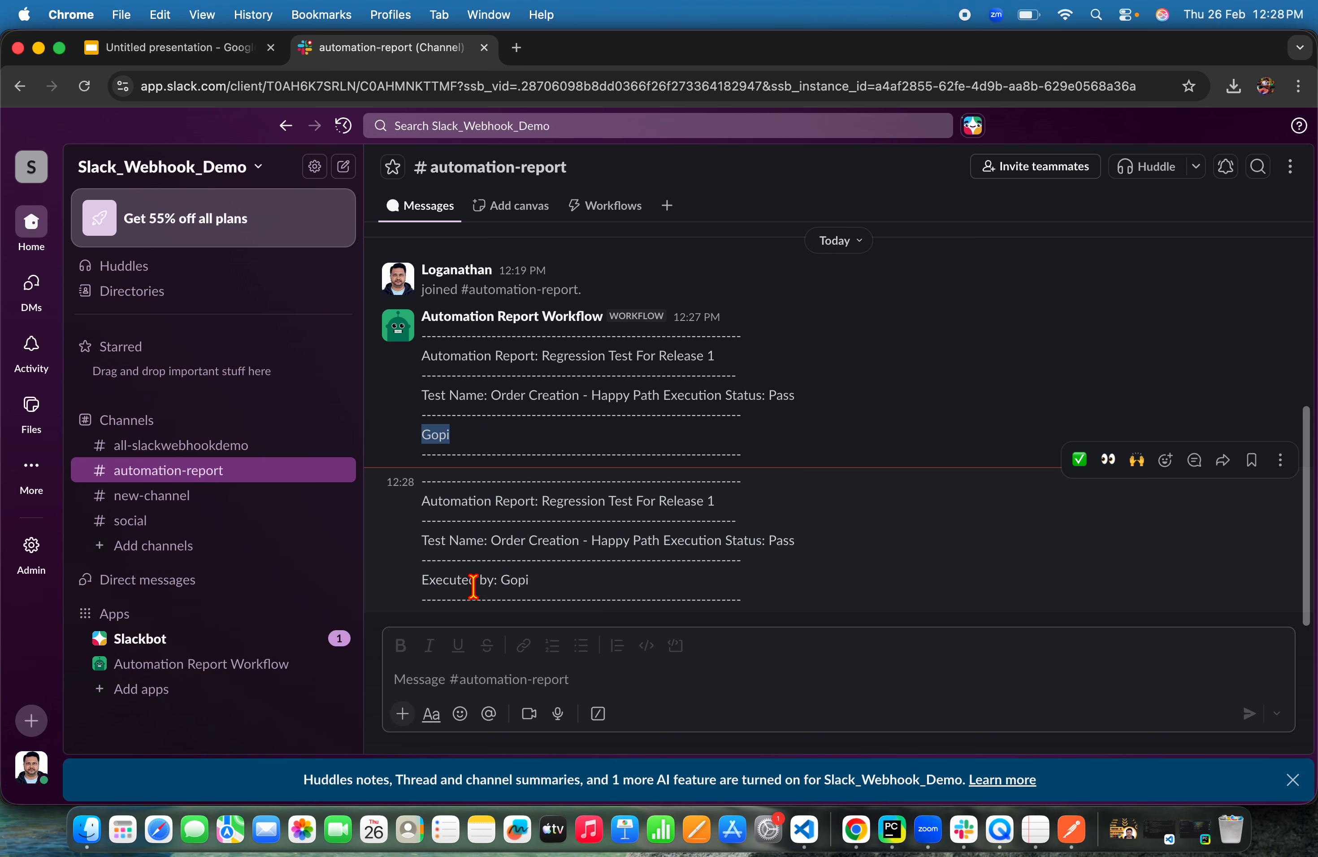
{"action": "left_click", "coordinate": [474, 586]}
{"action": "left_click_drag", "start_coordinate": [750, 609], "coordinate": [412, 485]}
{"action": "left_click", "coordinate": [878, 551]}
Return to the request and examine the individual segments of the webhook trigger URL
{"action": "left_click", "coordinate": [1072, 830]}
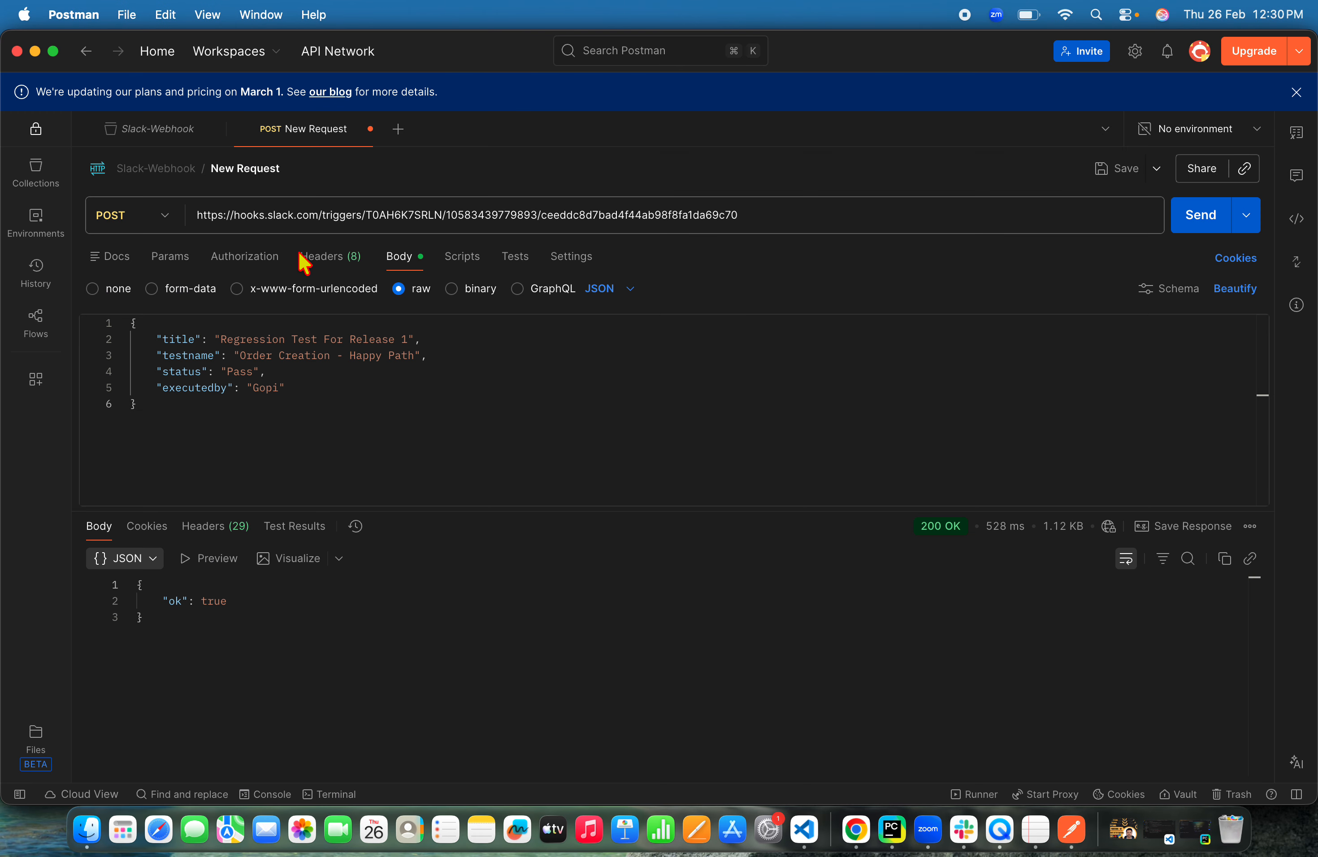
{"action": "left_click", "coordinate": [371, 214]}
{"action": "left_click", "coordinate": [390, 214]}
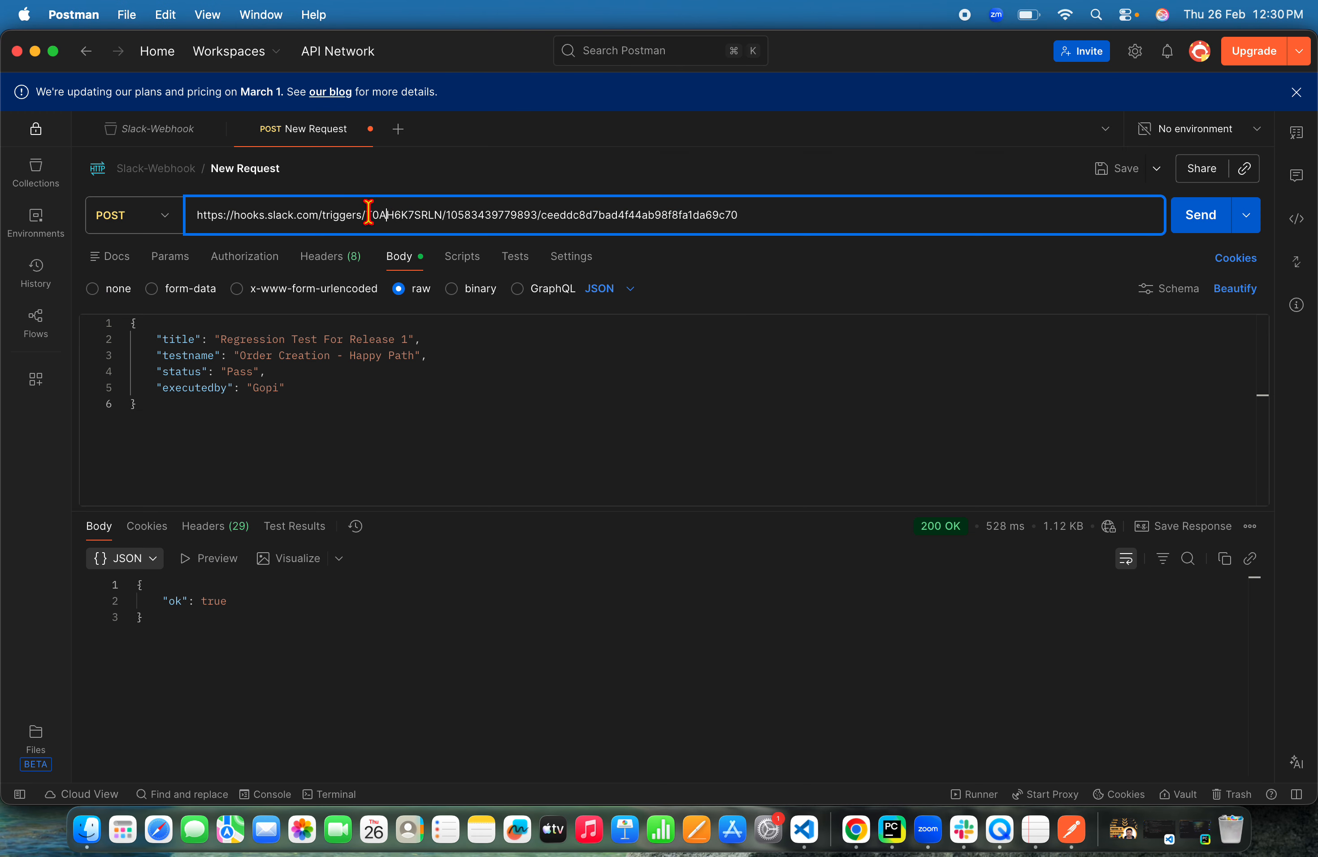
{"action": "mouse_move", "coordinate": [369, 214]}
{"action": "left_mouse_down"}
{"action": "mouse_move", "coordinate": [494, 215]}
{"action": "mouse_move", "coordinate": [362, 214]}
{"action": "left_mouse_up"}
{"action": "left_click", "coordinate": [486, 214]}
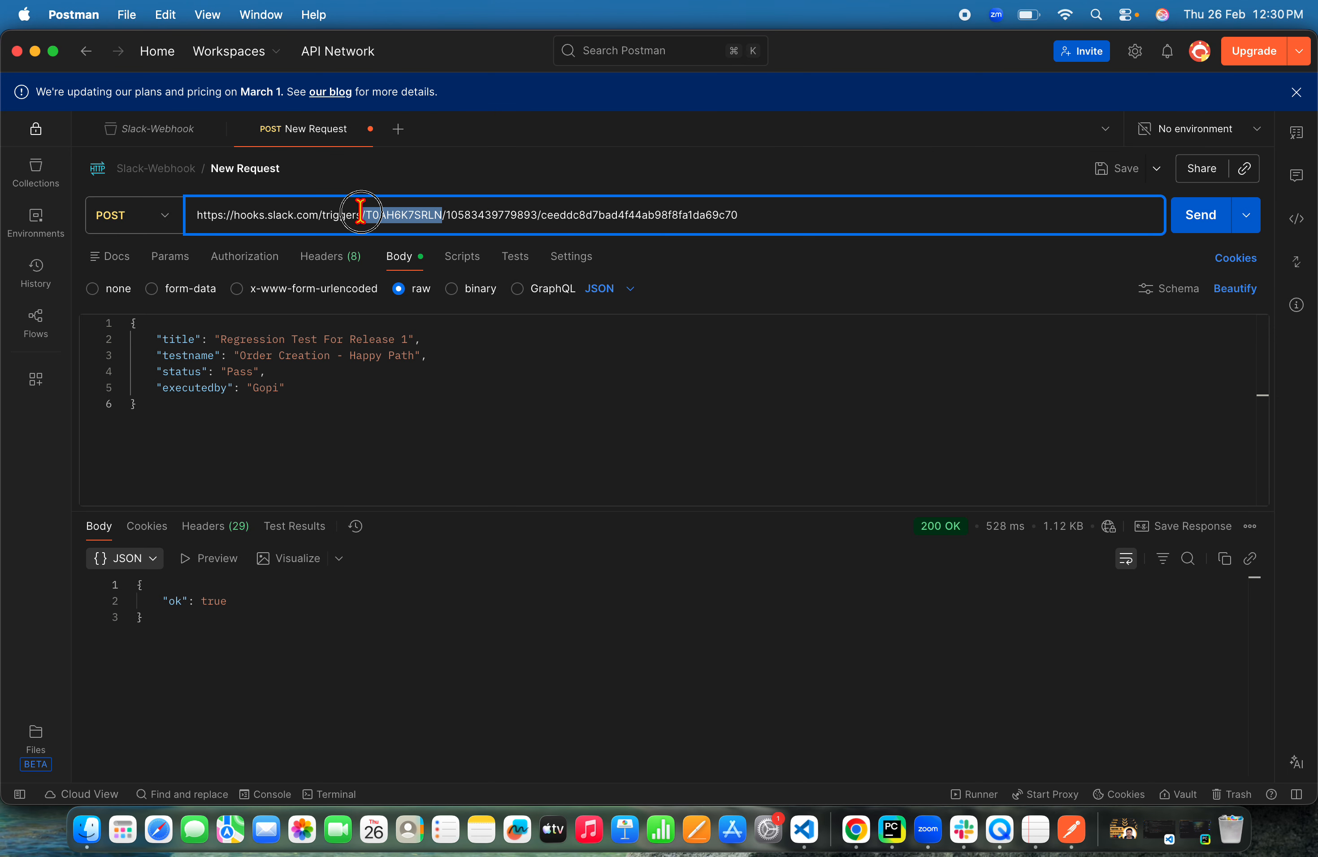
{"action": "triple_click", "coordinate": [412, 214]}
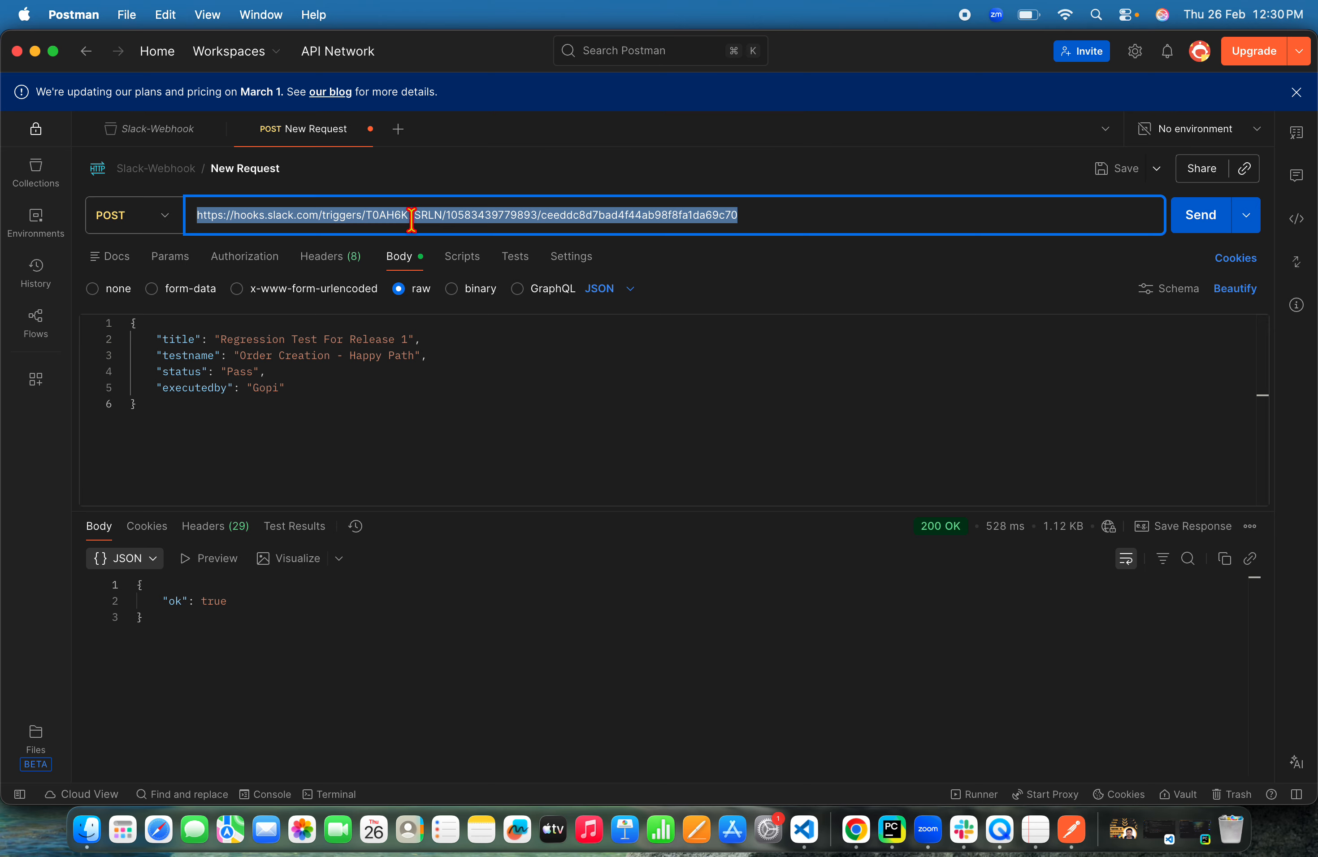
{"action": "double_click", "coordinate": [411, 215]}
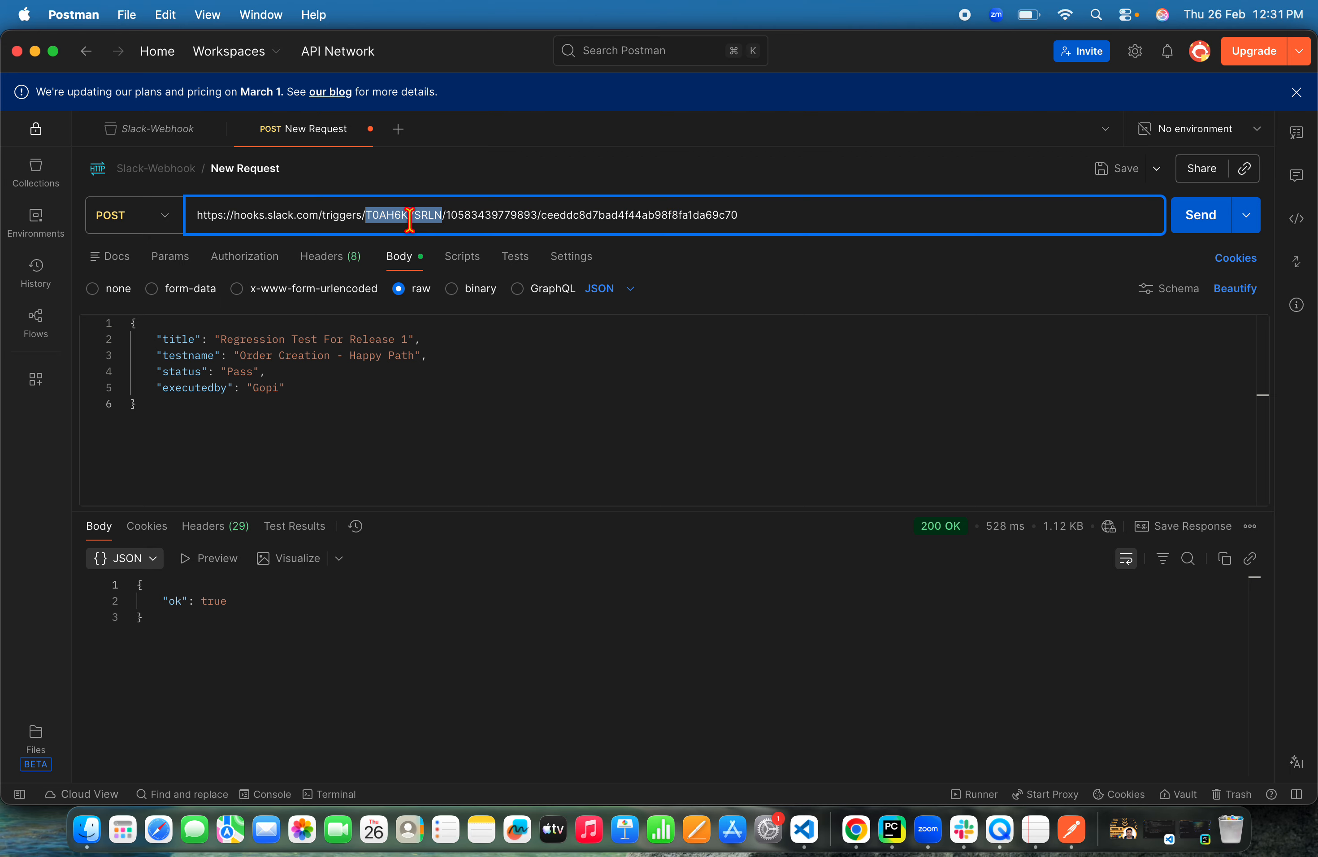
{"action": "left_click", "coordinate": [754, 215]}
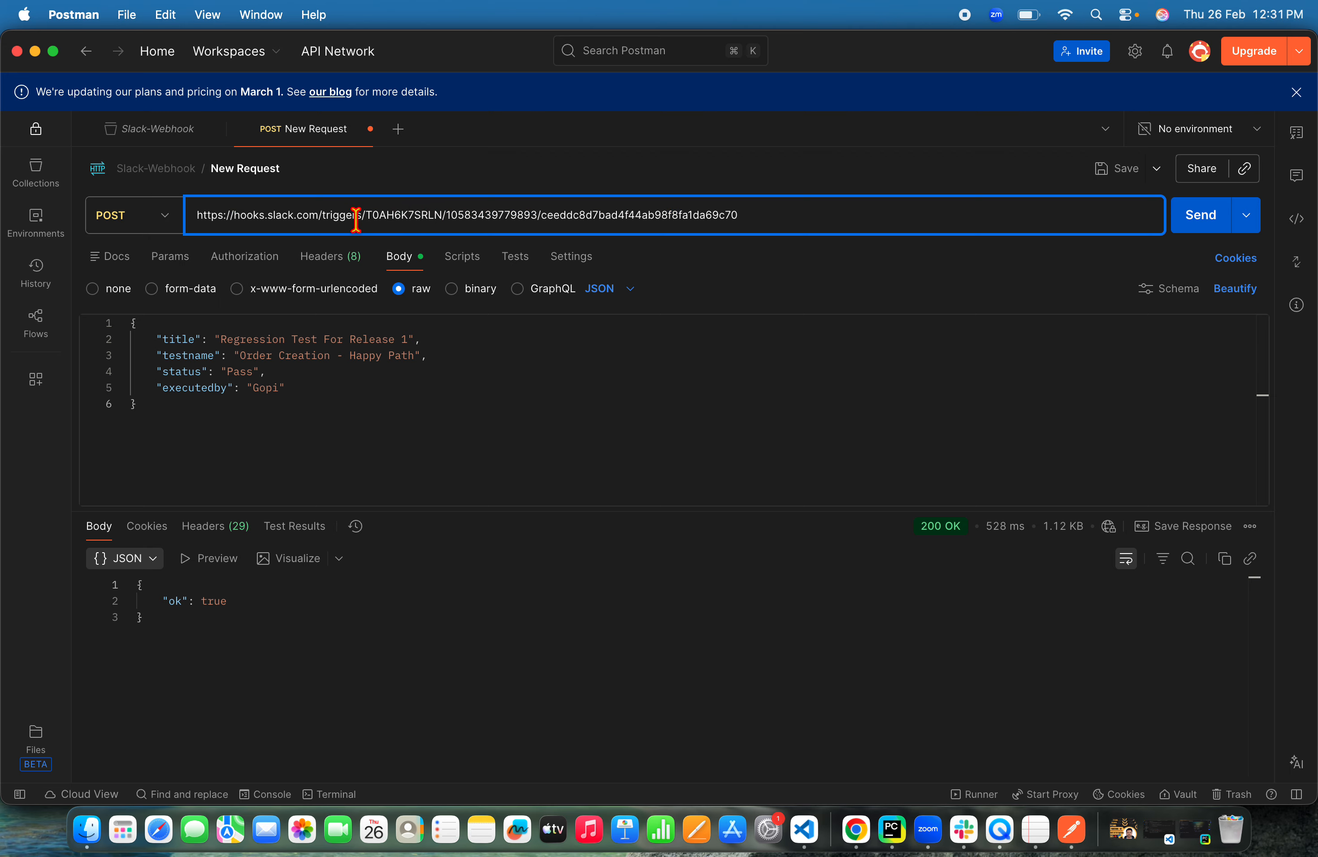
{"action": "left_click_drag", "start_coordinate": [364, 215], "coordinate": [184, 214]}
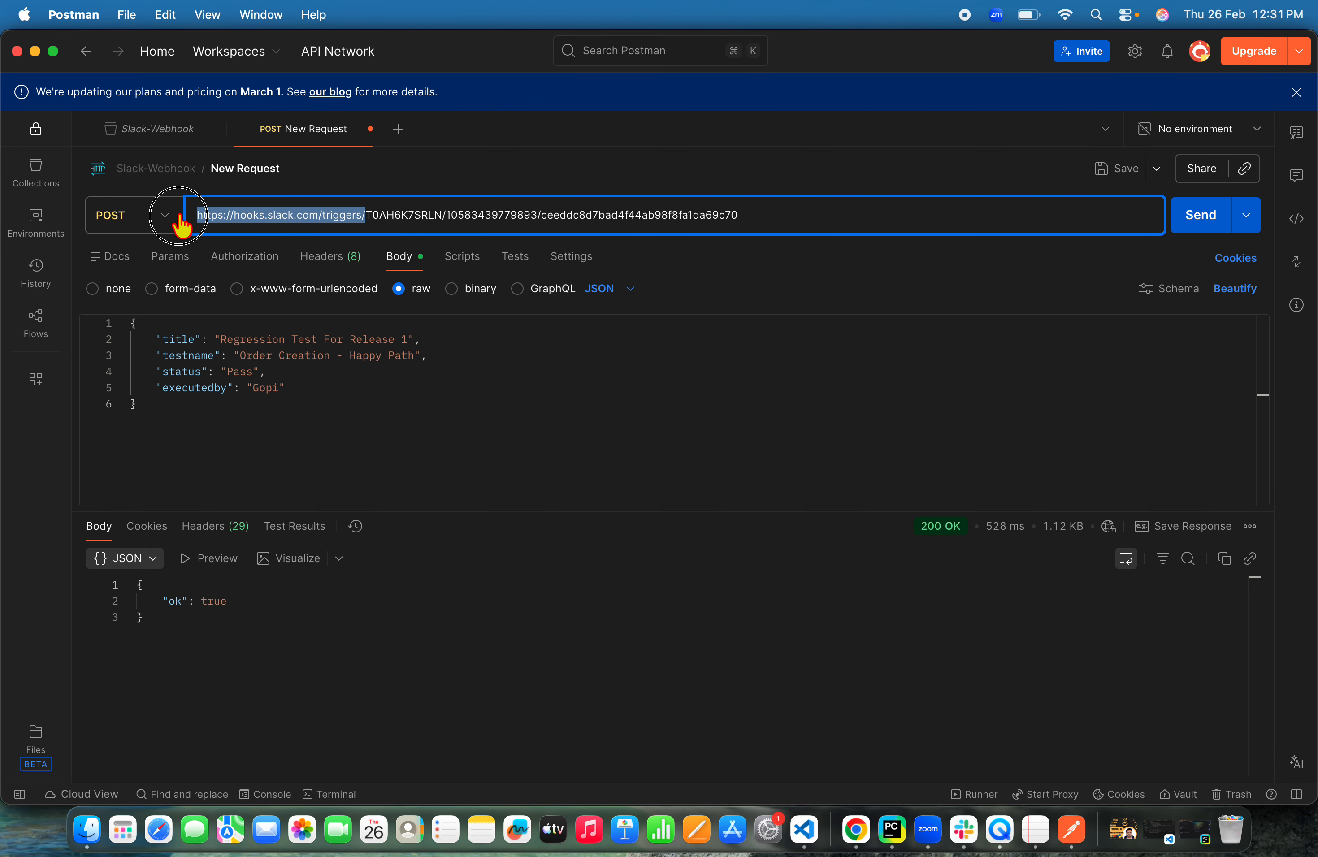
{"action": "left_click", "coordinate": [364, 216]}
{"action": "double_click", "coordinate": [423, 214]}
{"action": "left_click", "coordinate": [473, 215]}
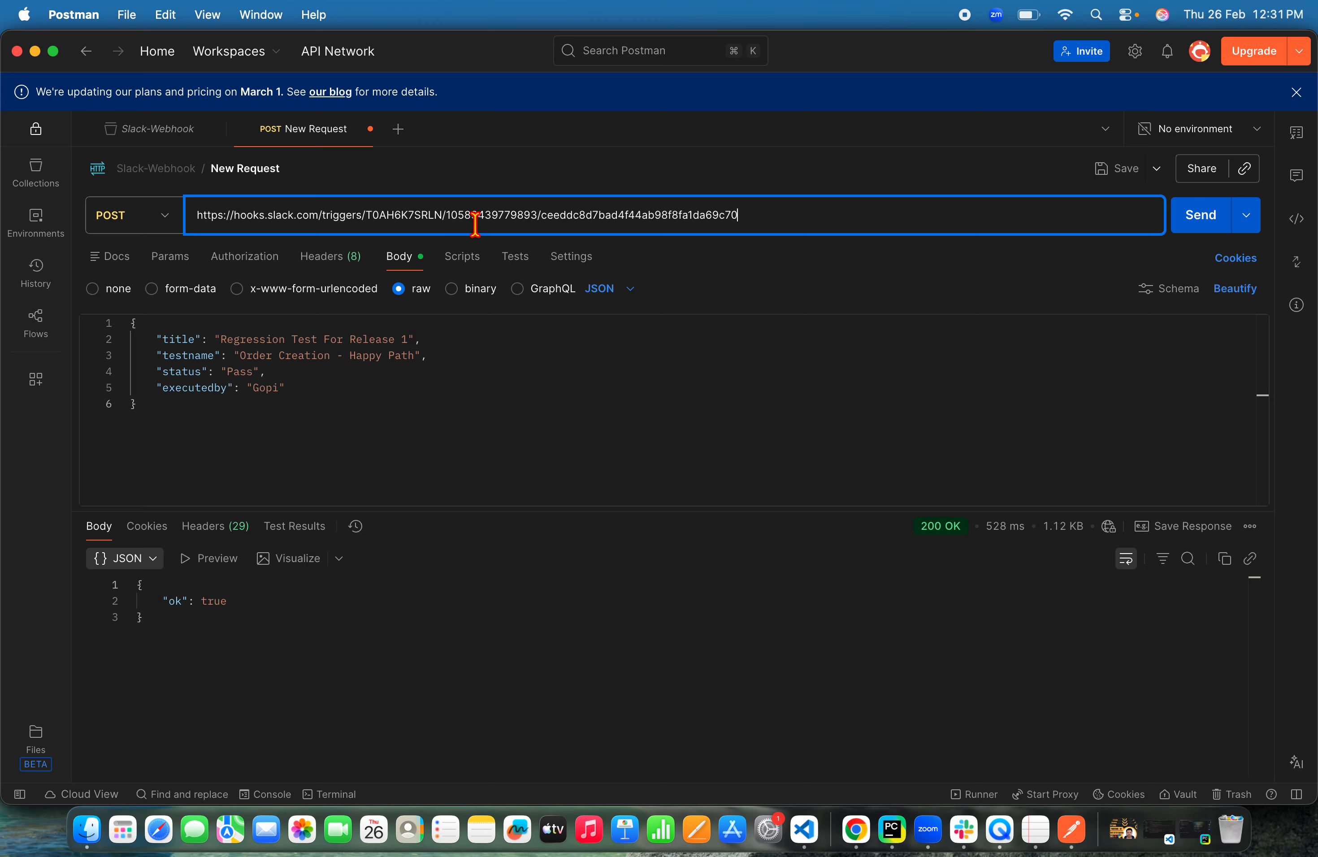
{"action": "double_click", "coordinate": [475, 215]}
{"action": "double_click", "coordinate": [682, 216]}
{"action": "left_click", "coordinate": [754, 216]}
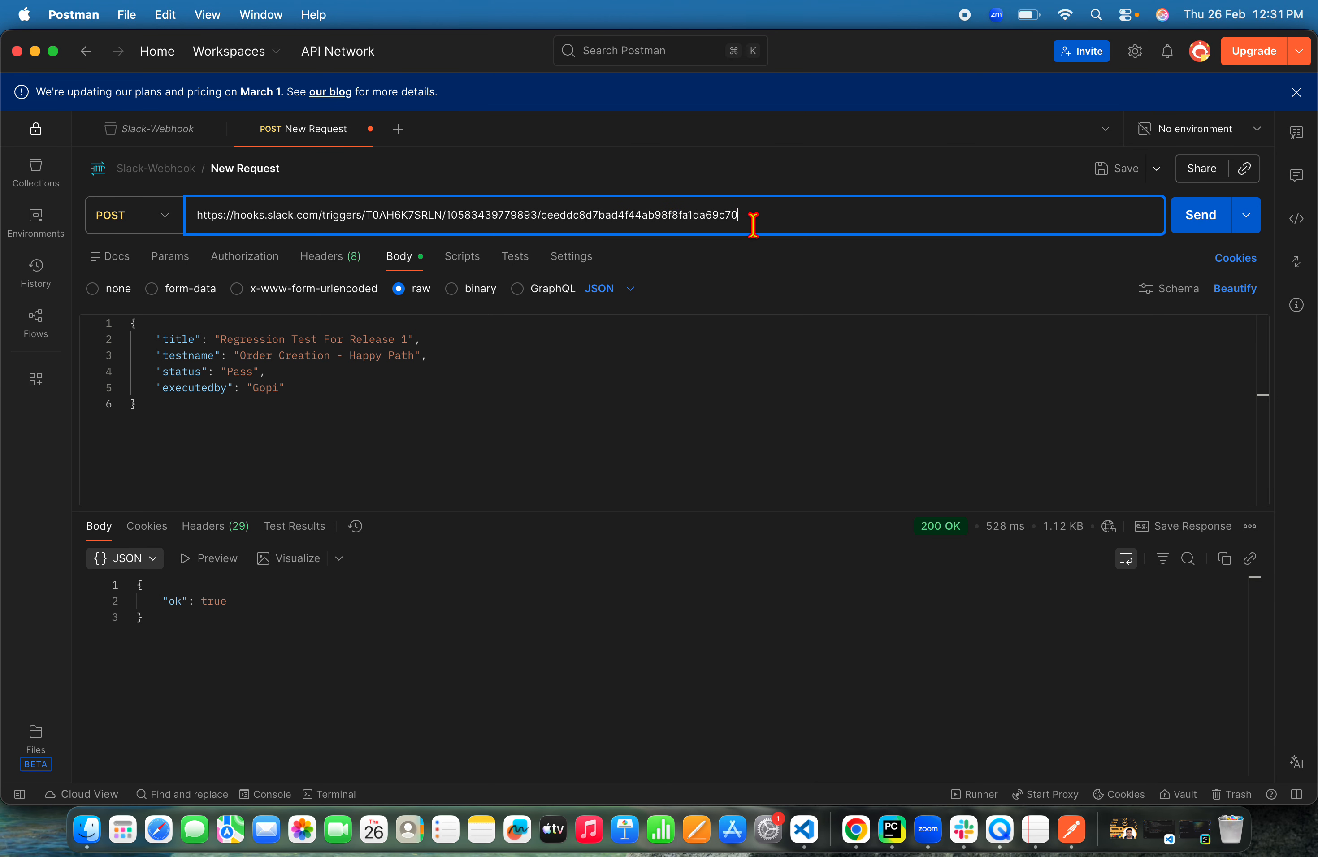